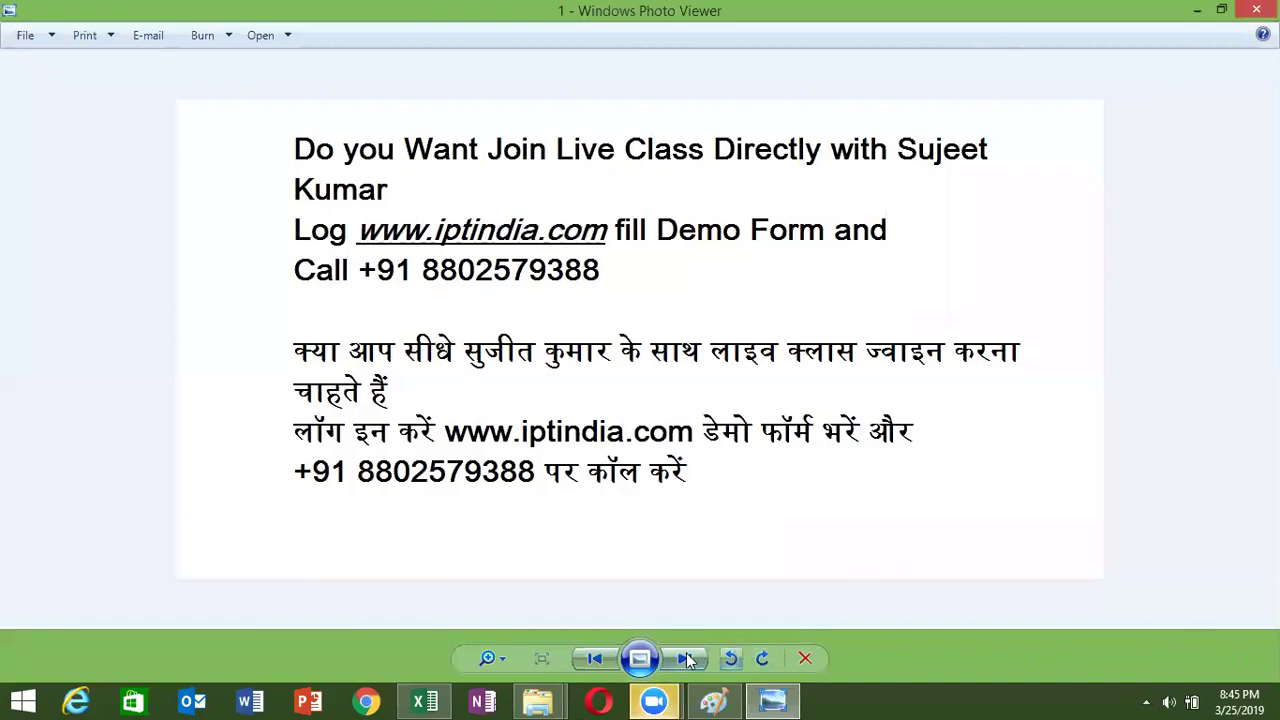
# Look at the next ad image, close Photo Viewer, and bring up the blank Book1 workbook.
pyautogui.click(686, 659)
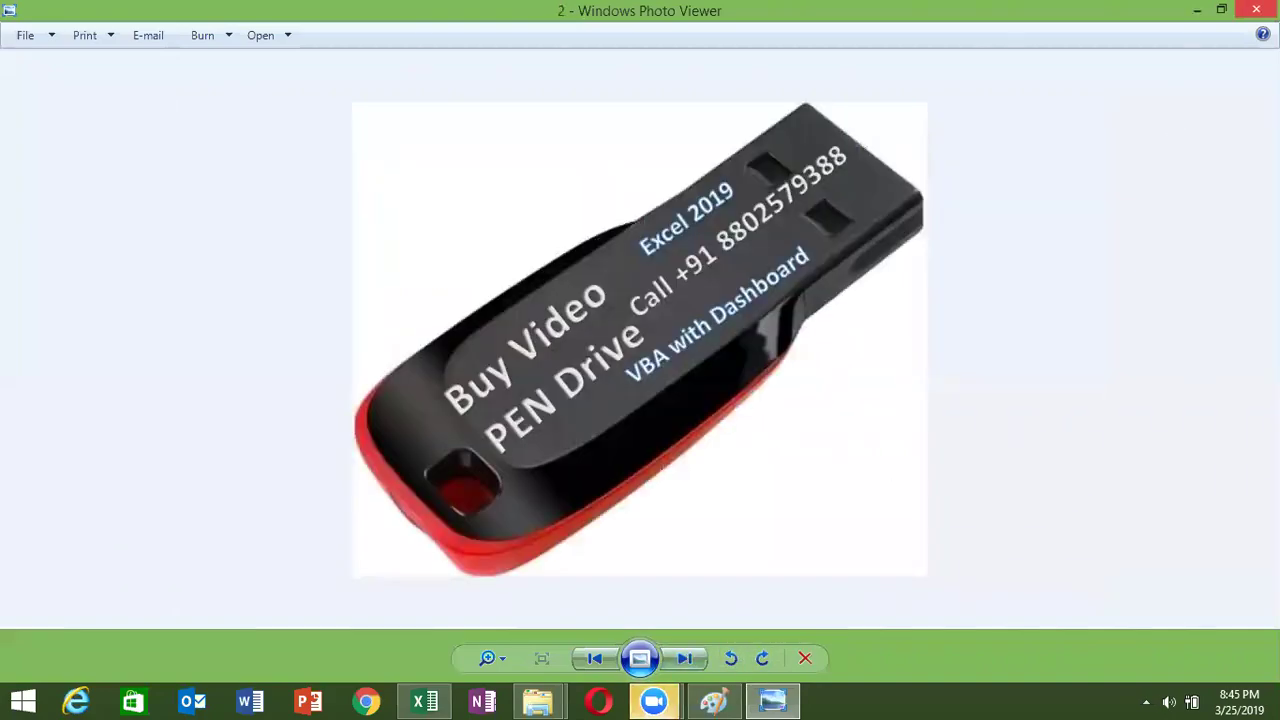
pyautogui.hotkey('alt', 'F4')
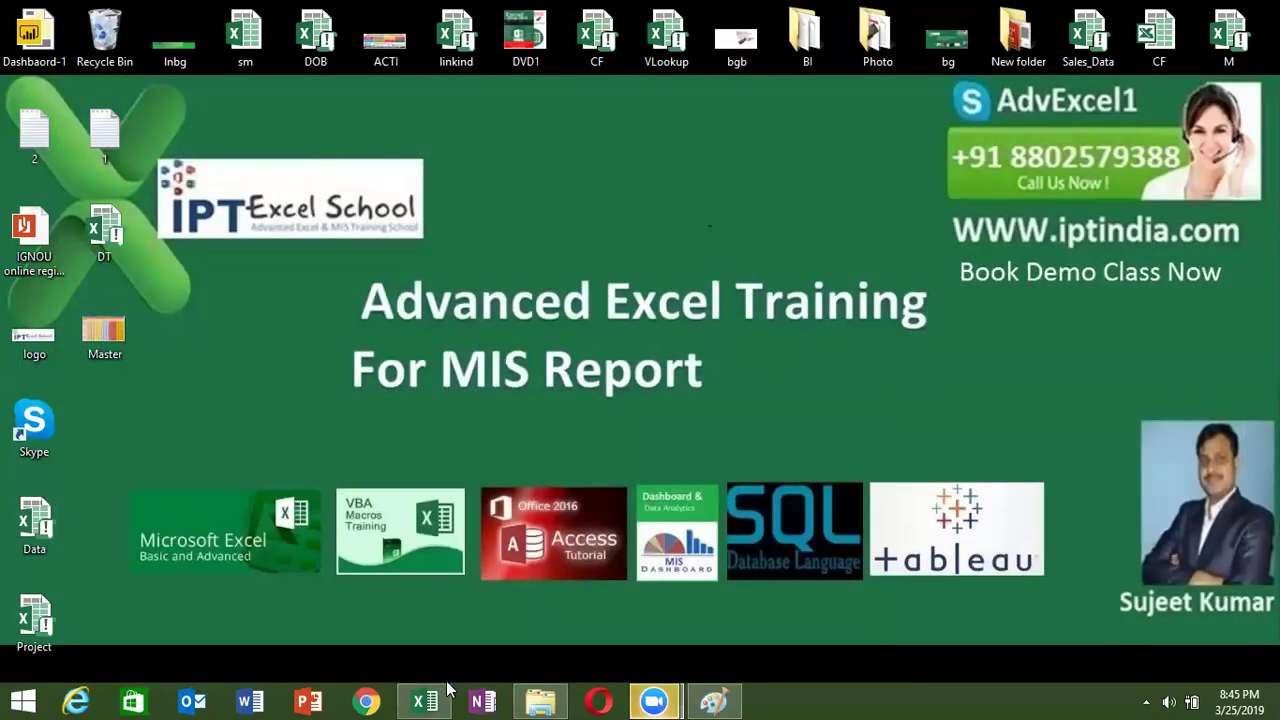
pyautogui.click(440, 699)
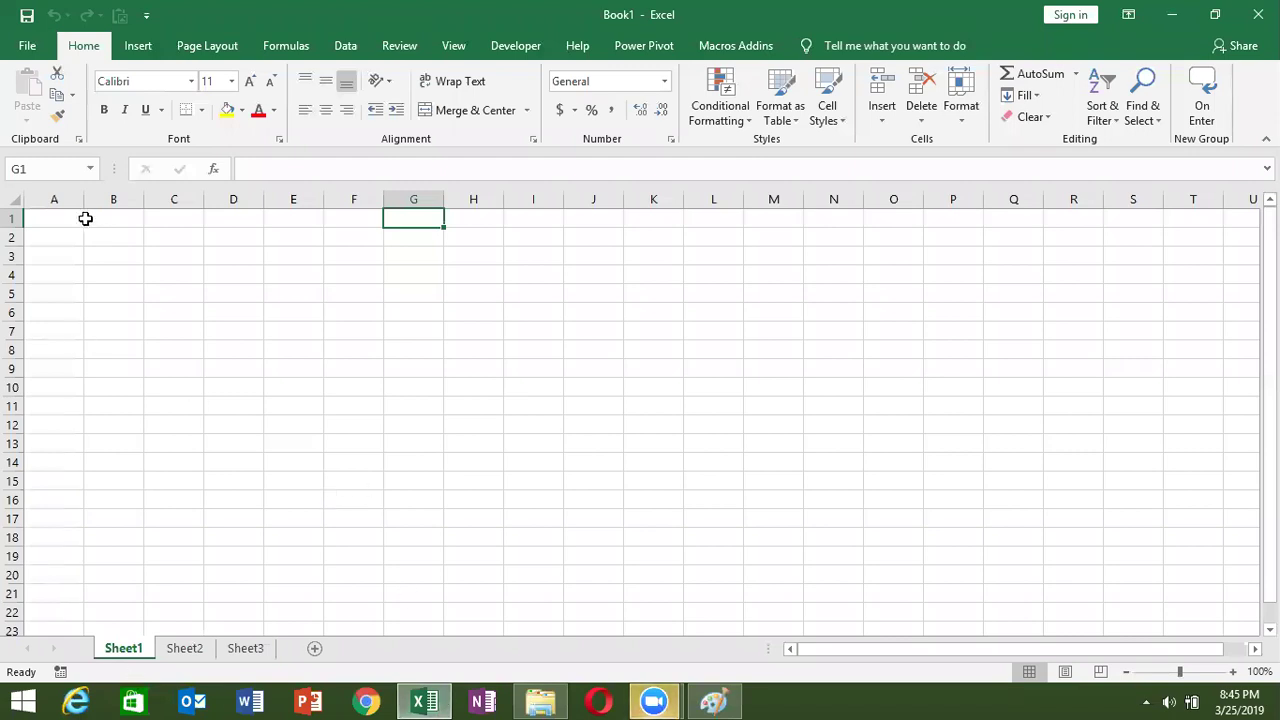
# Enter the marks 85, 25, 65, 96, 56, 56 into A1:A6.
pyautogui.click(55, 215)
pyautogui.write('85')
pyautogui.press('Return')
pyautogui.write('25')
pyautogui.press('Return')
pyautogui.write('65')
pyautogui.press('Return')
pyautogui.write('96')
pyautogui.press('Return')
pyautogui.write('56')
pyautogui.press('Return')
pyautogui.write('56')
pyautogui.click(179, 267)
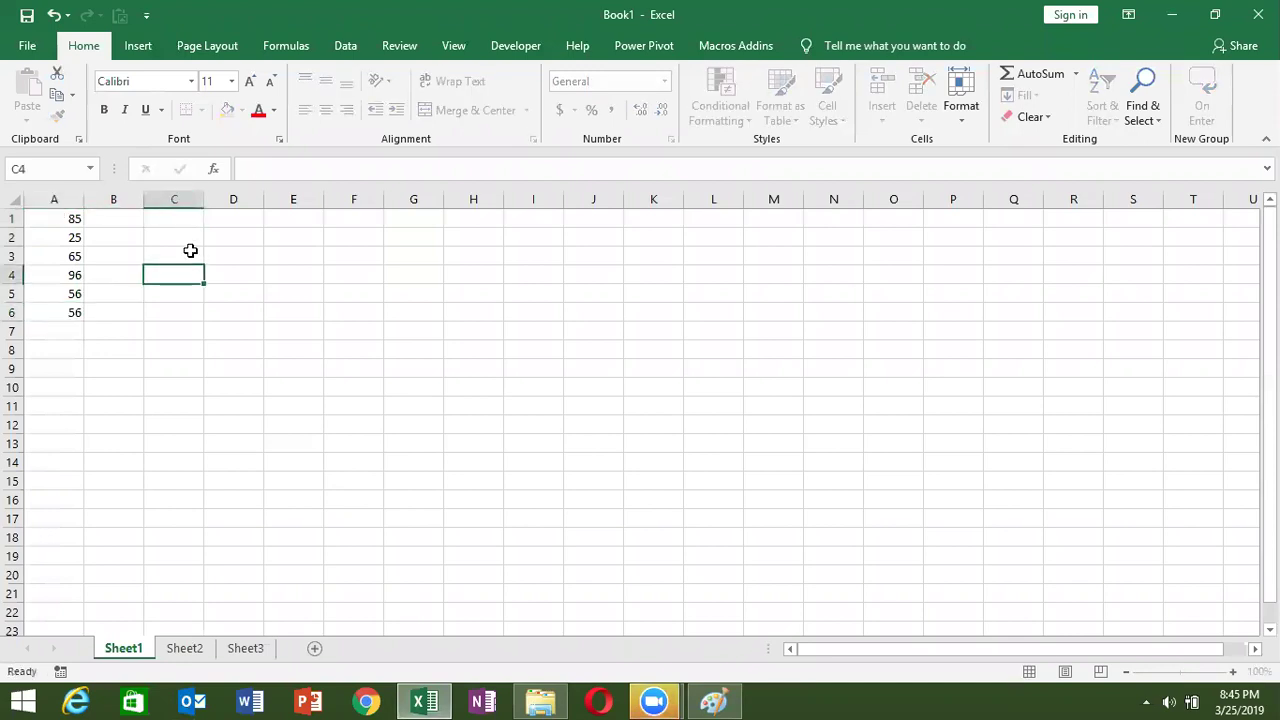
# Enter '>85 to <95' in C3 and 800 in D3, and begin =IF( in B1.
pyautogui.click(190, 251)
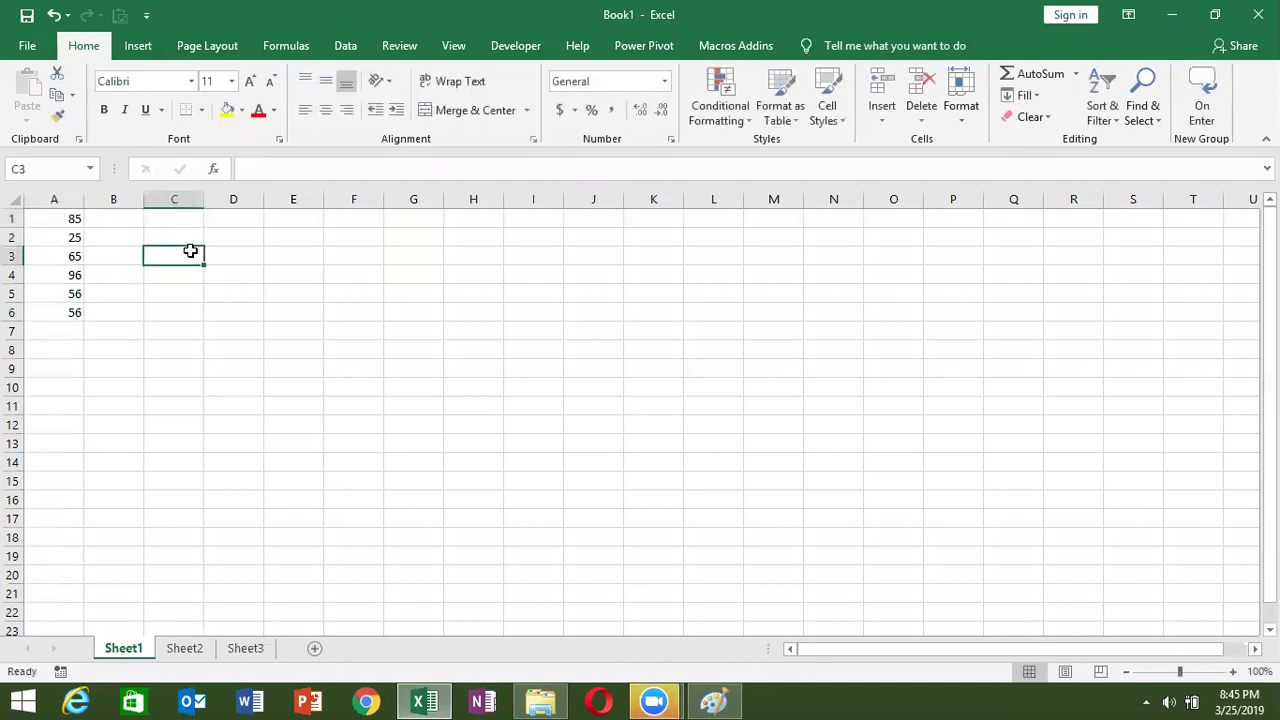
pyautogui.write('>85')
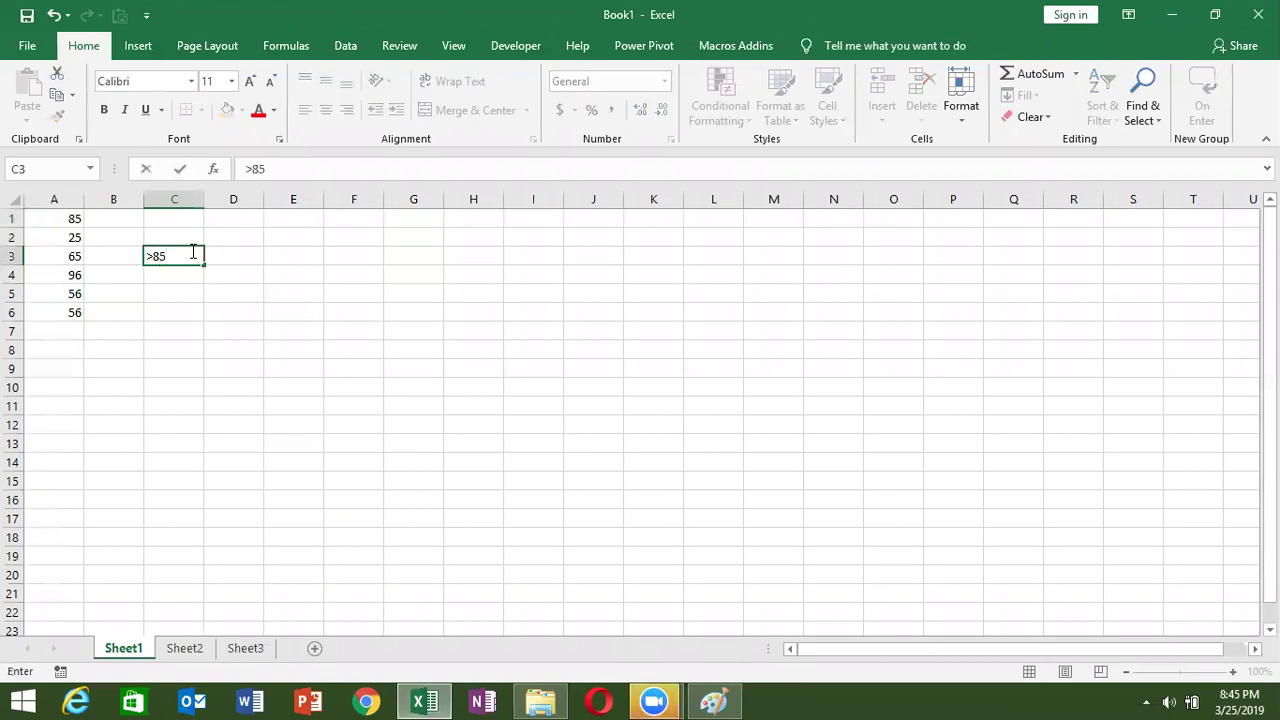
pyautogui.write(' to <95')
pyautogui.press('Return')
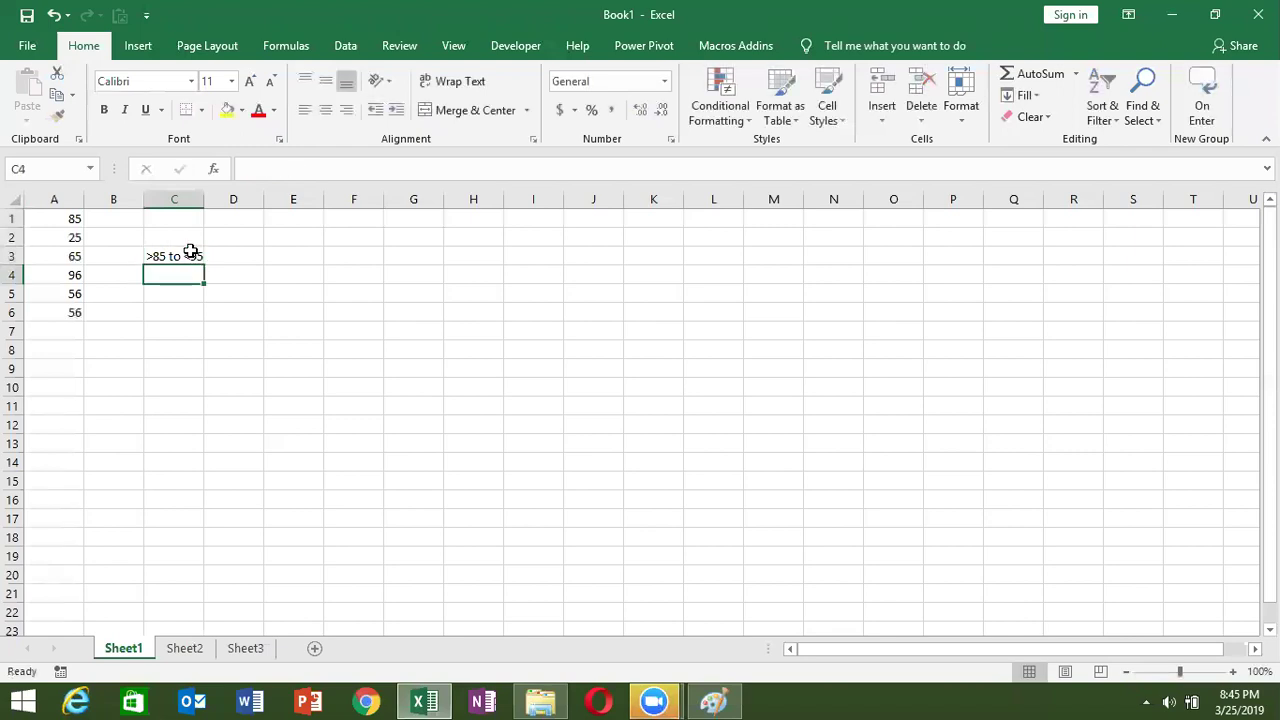
pyautogui.click(252, 259)
pyautogui.write('800')
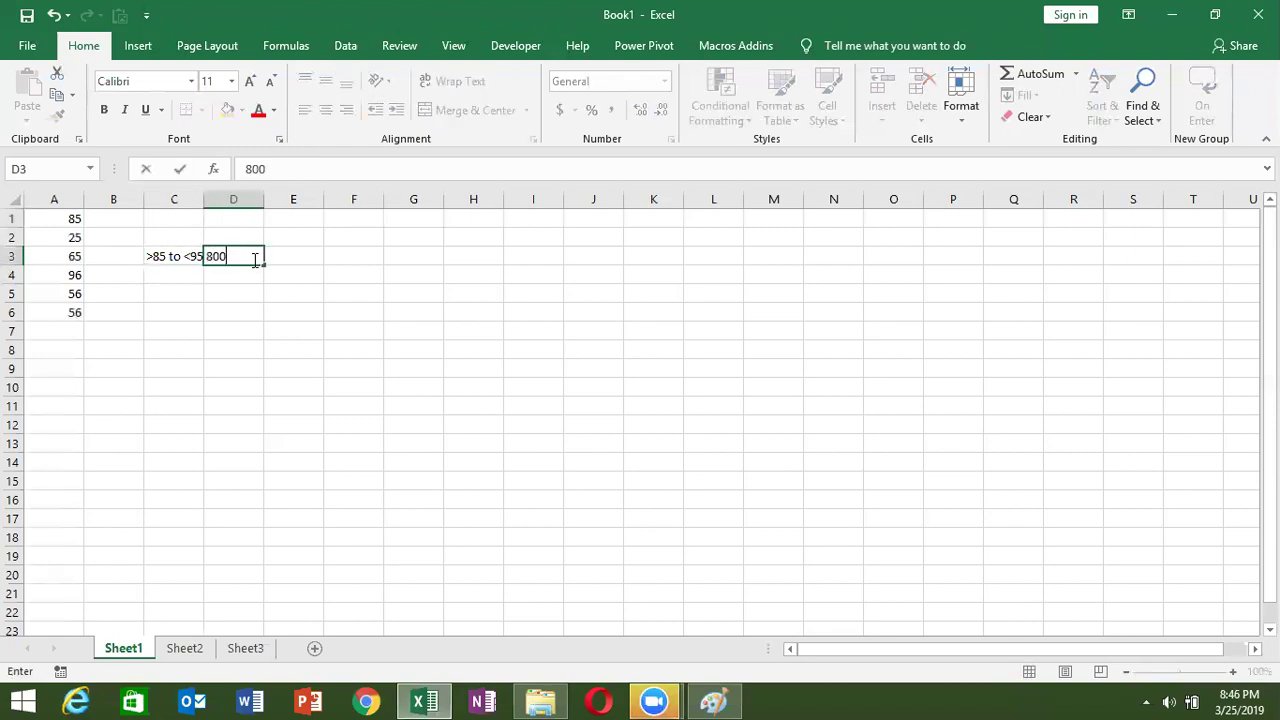
pyautogui.click(112, 224)
pyautogui.write('=IF(')
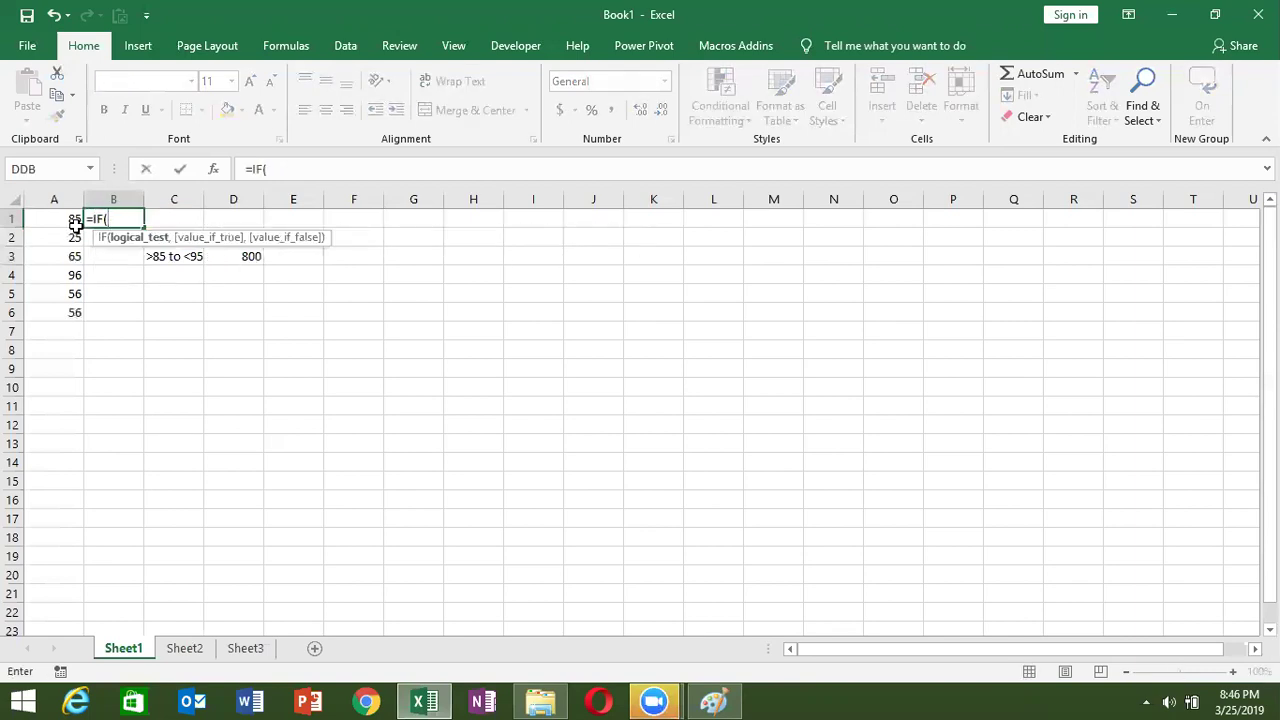
# Build the AND test A1>=85, A1<=95 inside B1's IF formula.
pyautogui.click(72, 221)
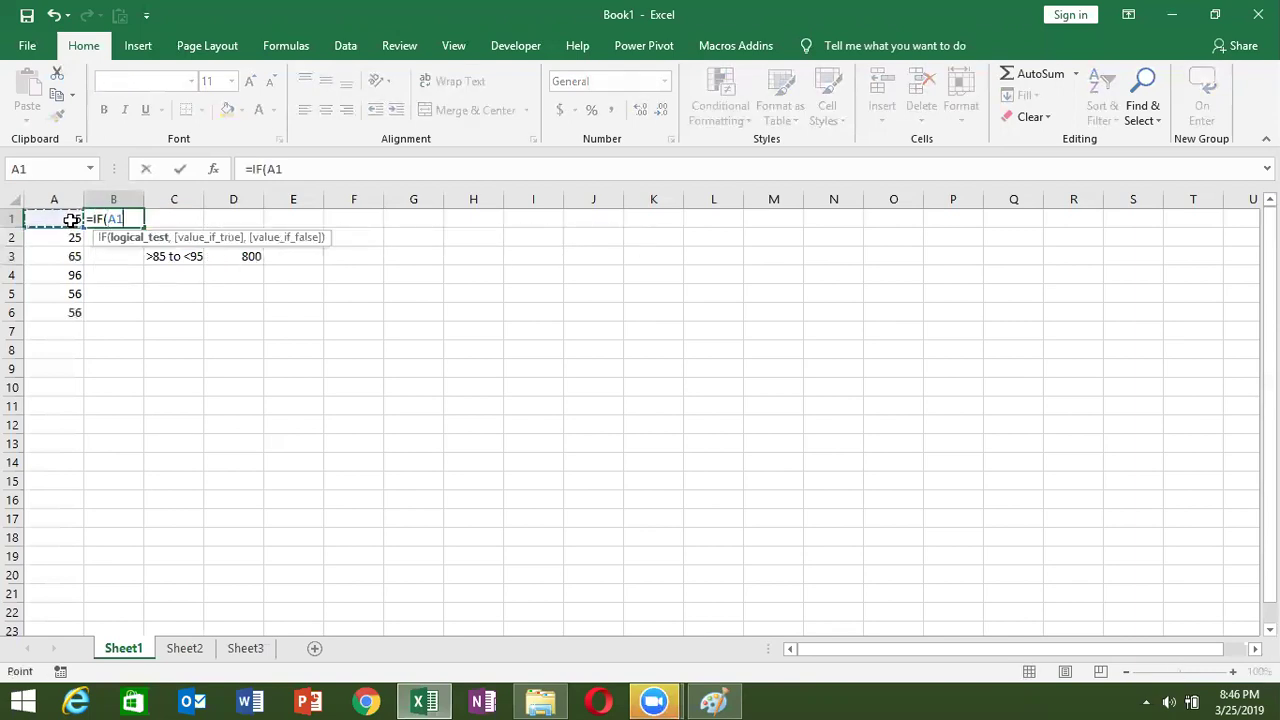
pyautogui.press('BackSpace')
pyautogui.press('BackSpace')
pyautogui.write('a')
pyautogui.press('BackSpace')
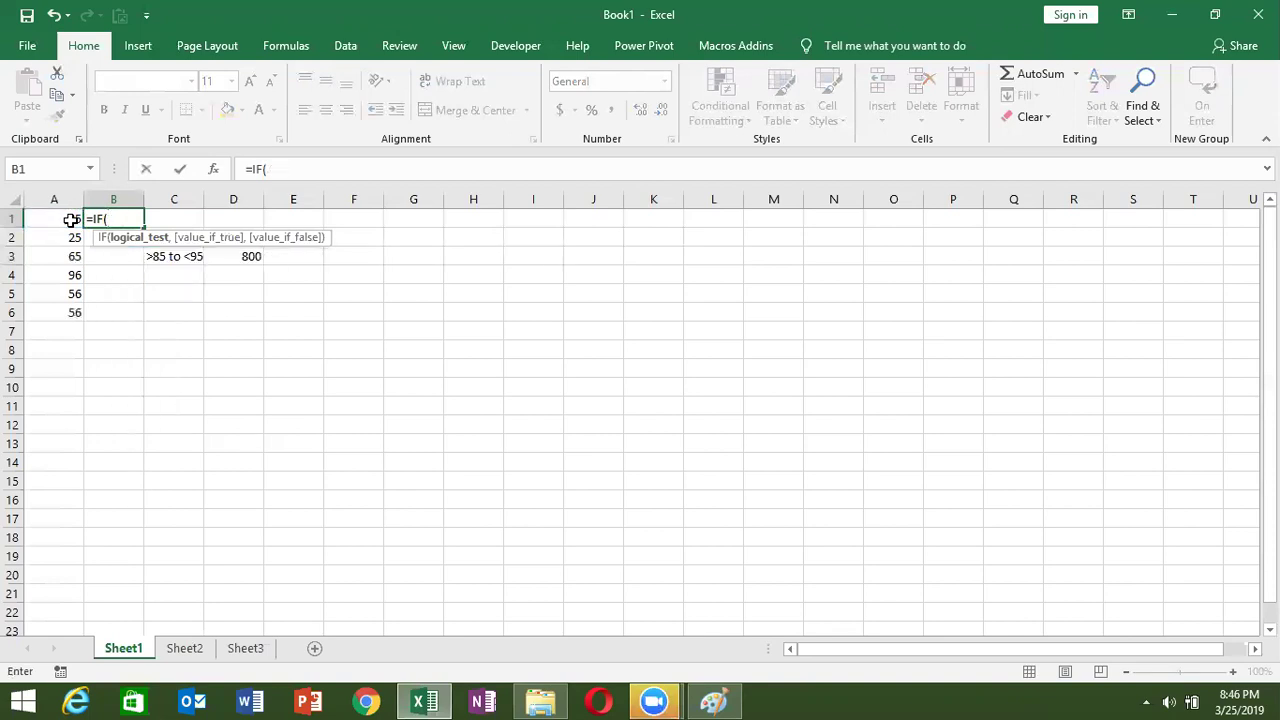
pyautogui.write('and(')
pyautogui.click(72, 221)
pyautogui.write('>=85,')
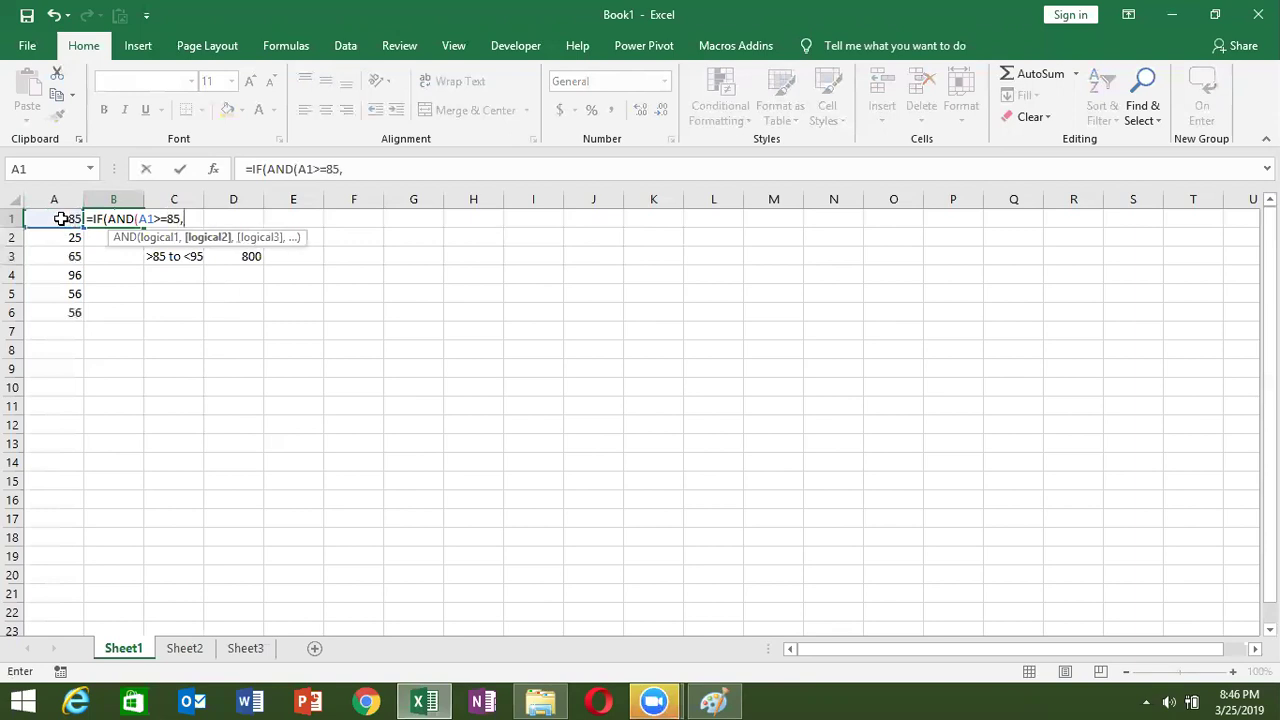
pyautogui.click(61, 218)
pyautogui.write('<=95)')
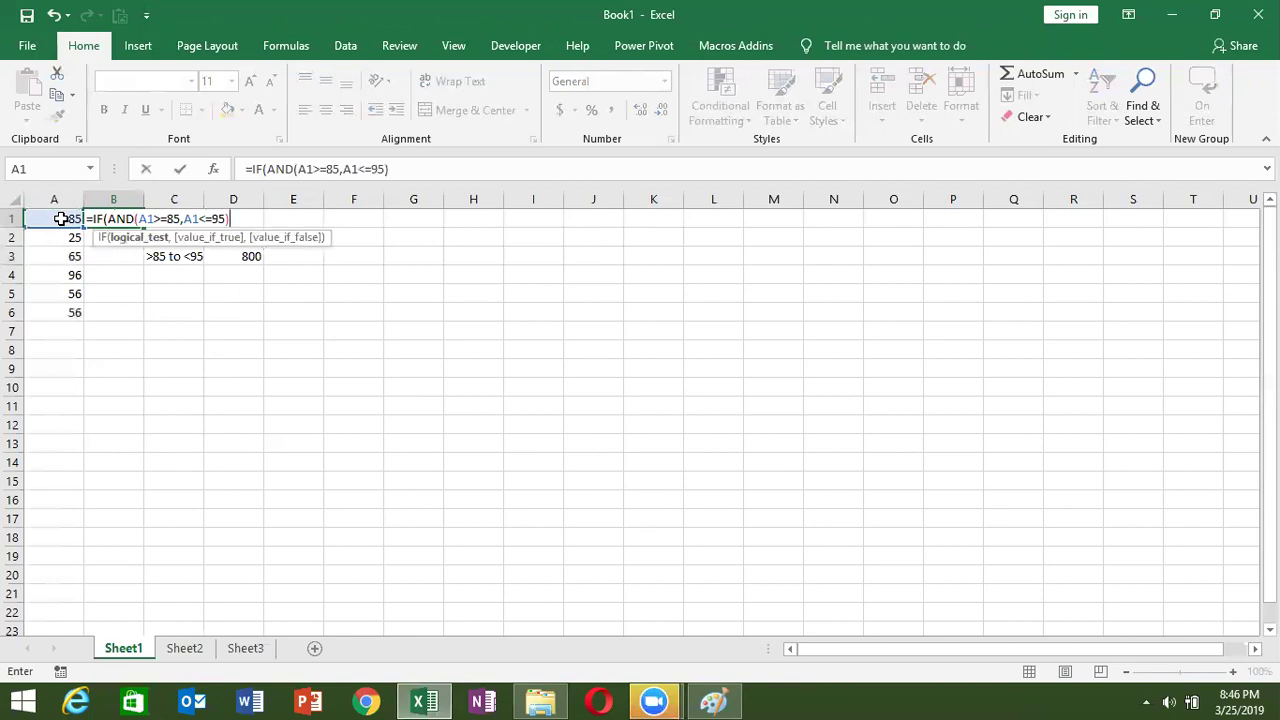
pyautogui.write('.')
# Complete B1 as =IF(AND(A1>=85,A1<=95),800,0), accepting Excel's correction.
pyautogui.press('BackSpace')
pyautogui.write(',"')
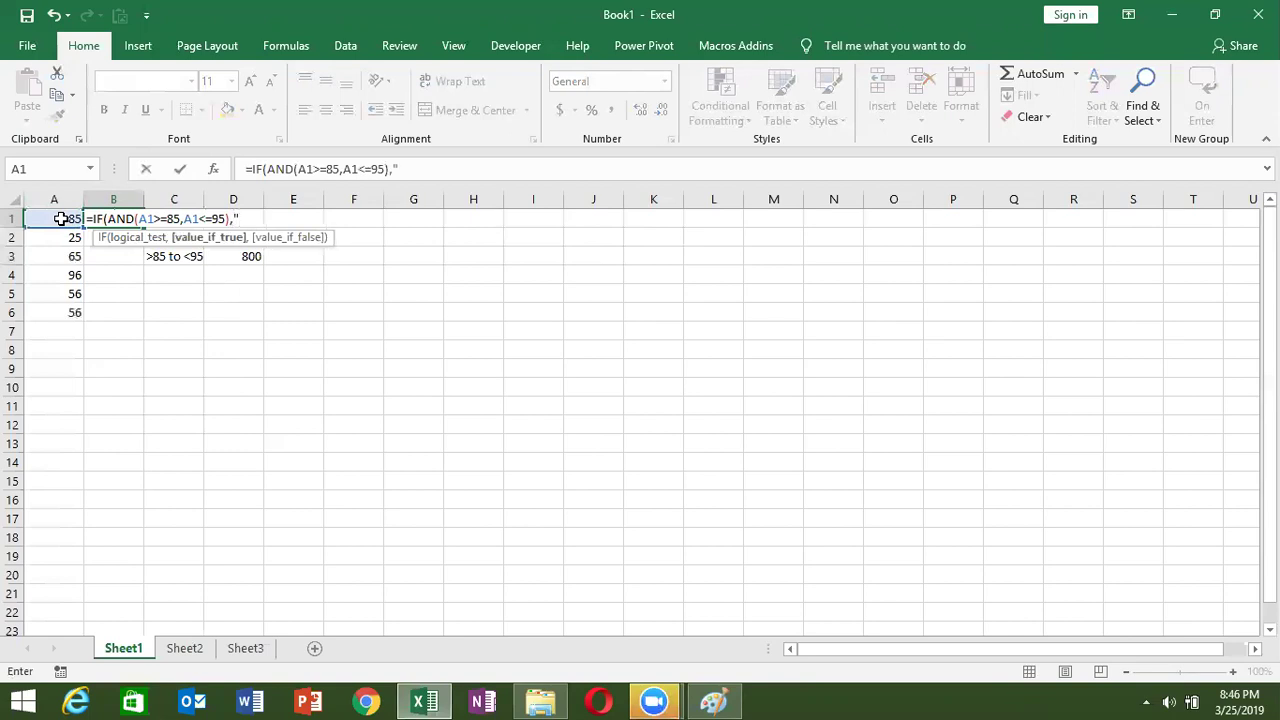
pyautogui.press('BackSpace')
pyautogui.write('800,0')
pyautogui.press('Return')
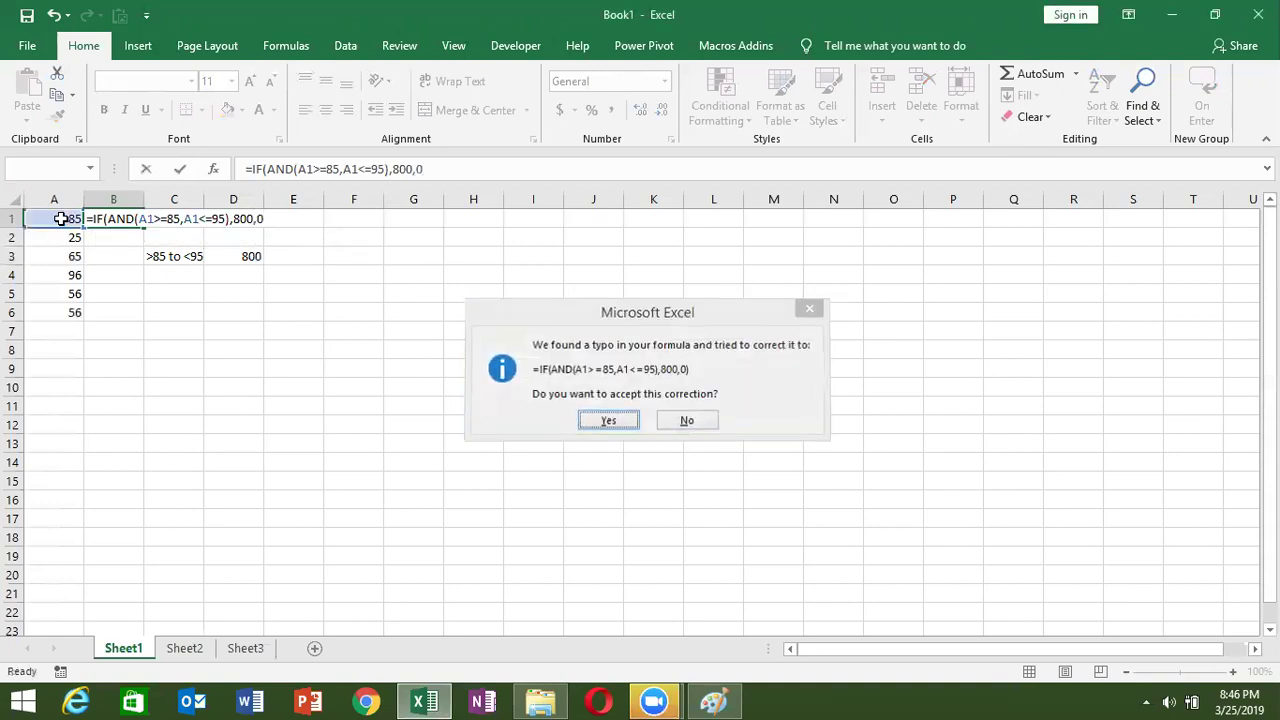
pyautogui.press('Return')
pyautogui.press('Up')
pyautogui.press('Down')
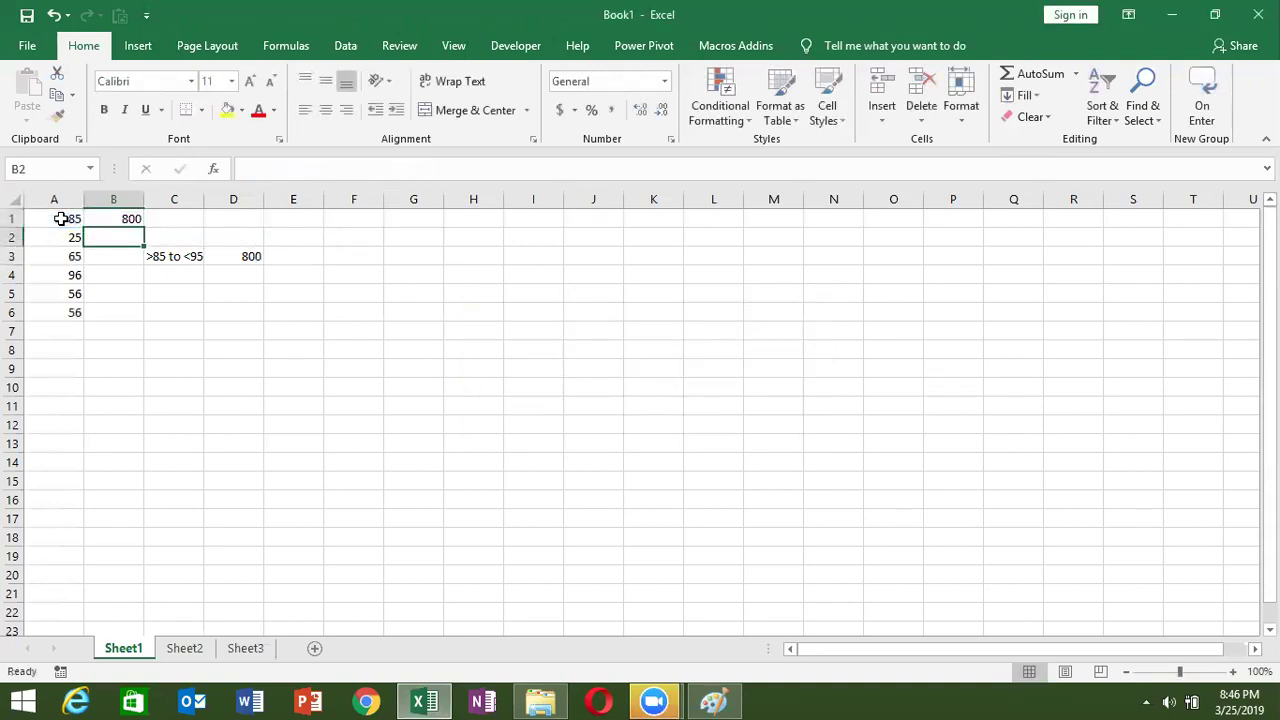
# Type the nested formula =IF(A2>=85,IF(A2<=95,800,0),0) into B2.
pyautogui.write('=')
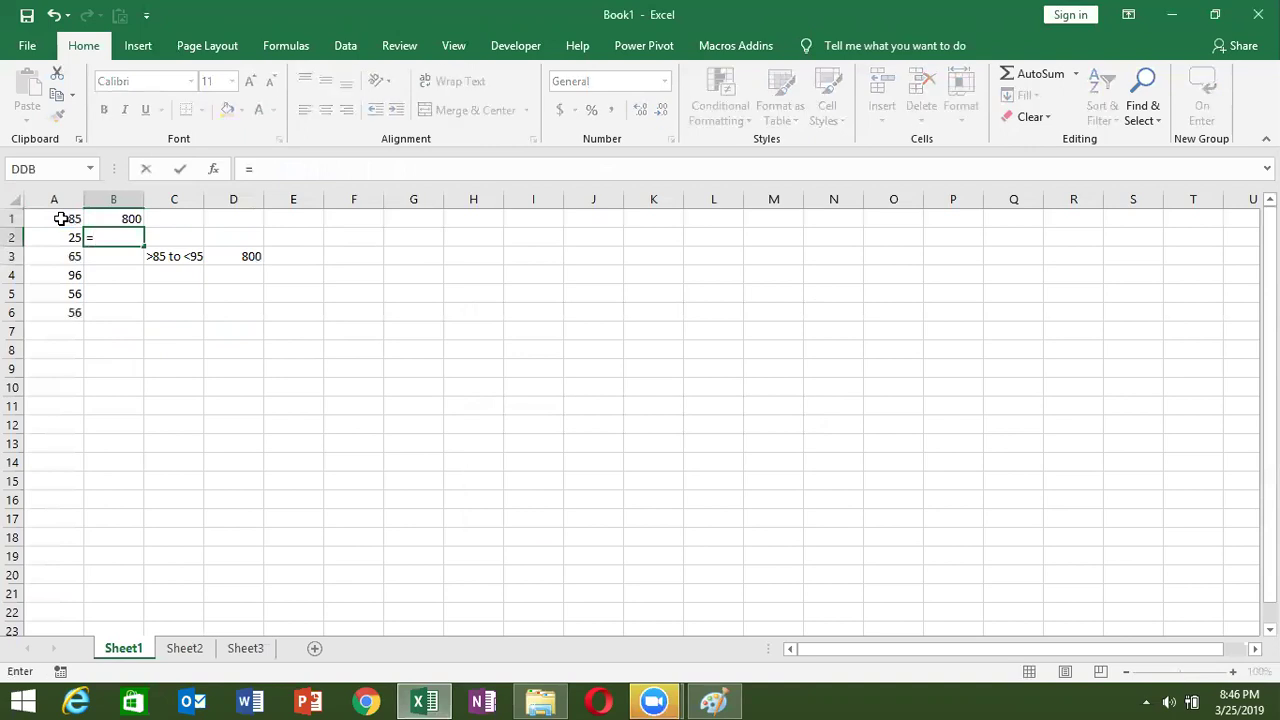
pyautogui.write('IF(')
pyautogui.click(61, 234)
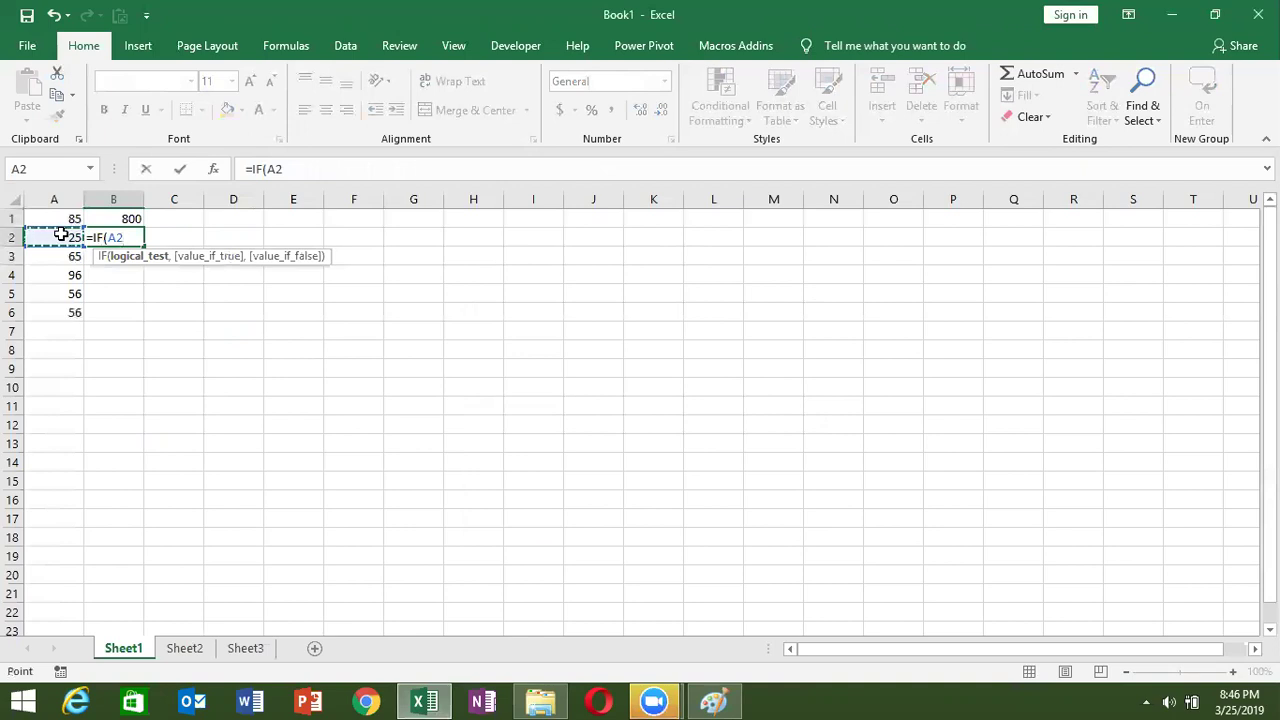
pyautogui.write('>=')
pyautogui.write('85,')
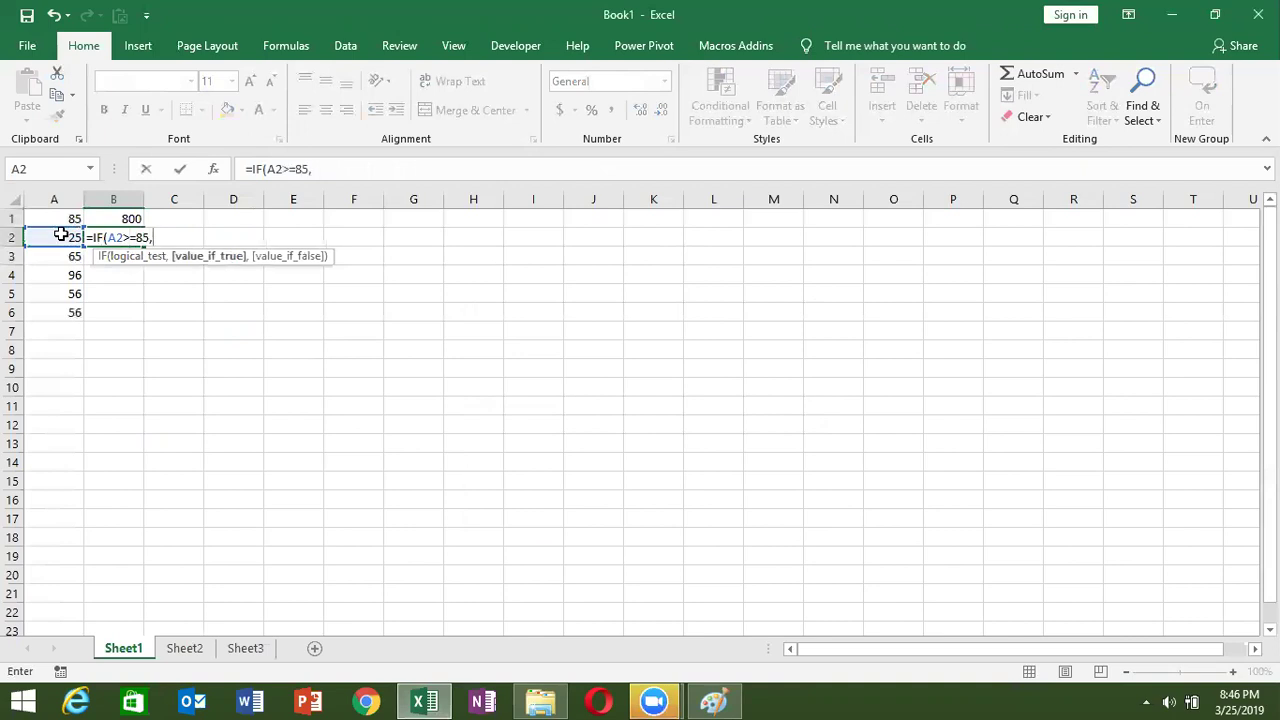
pyautogui.write('IF(')
pyautogui.click(55, 236)
pyautogui.write('<=')
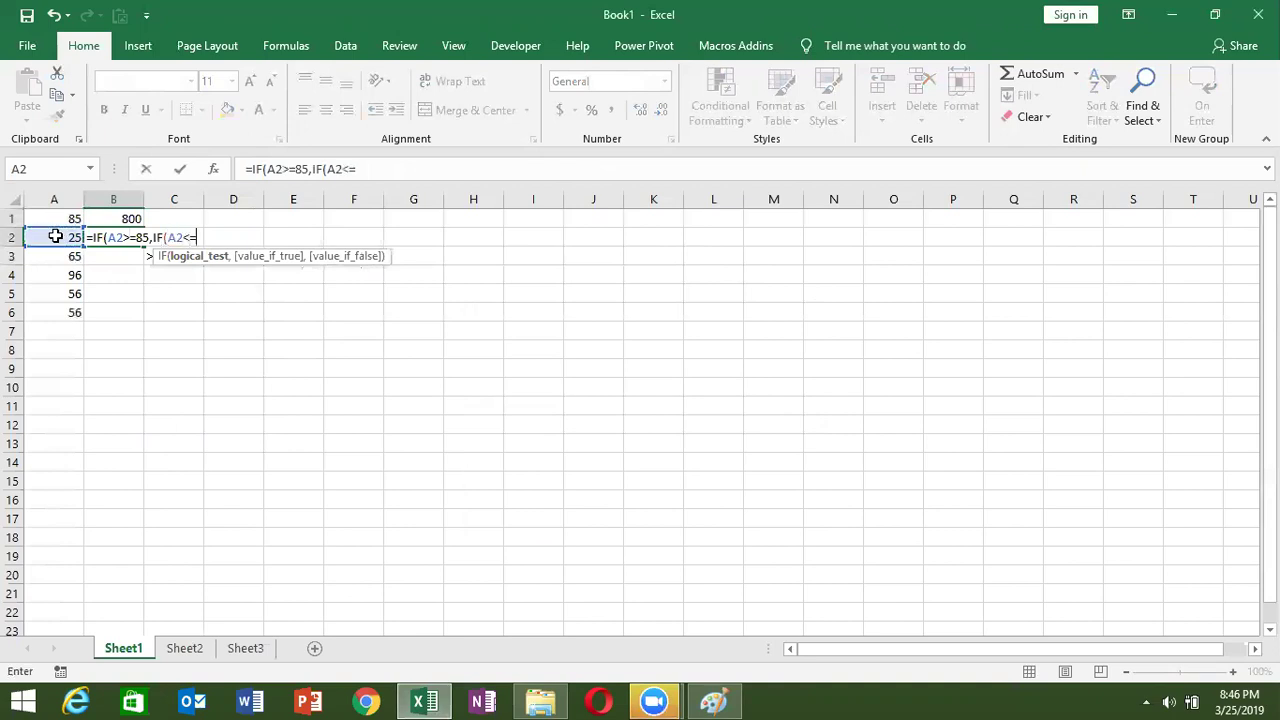
pyautogui.write('95,800,0),0')
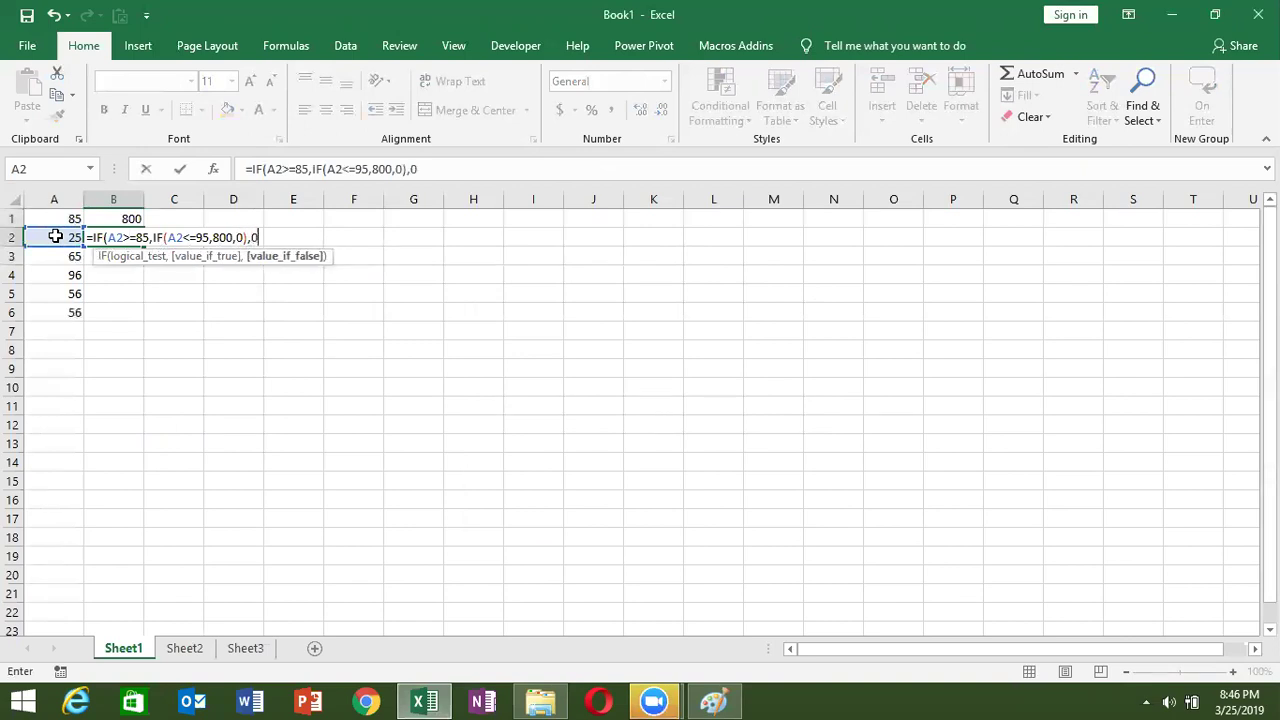
pyautogui.write(')')
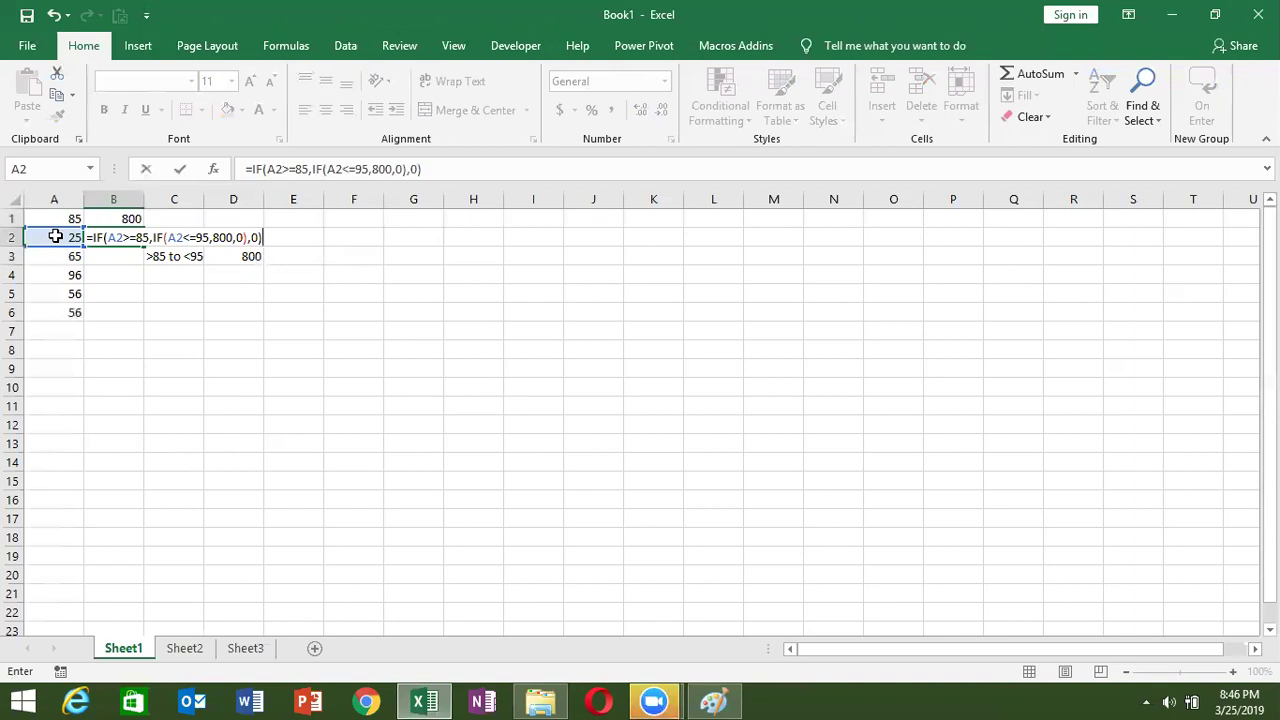
pyautogui.click(113, 237)
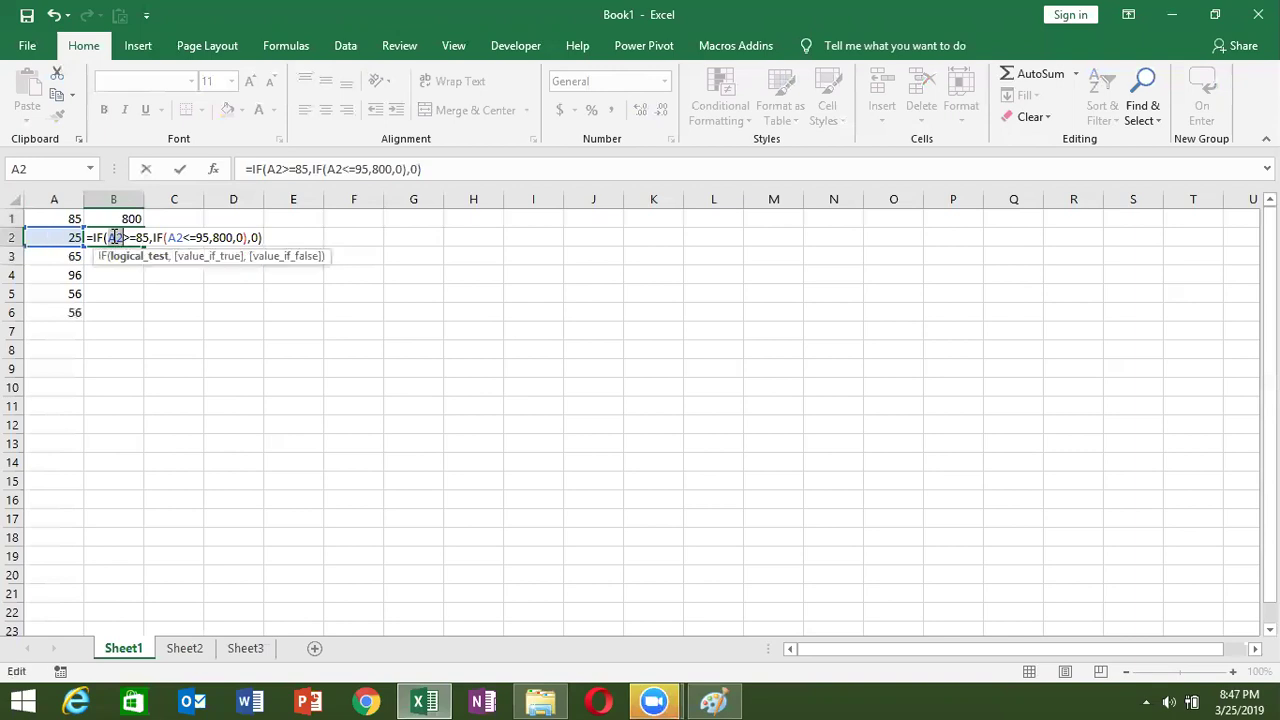
# Step through the outer and inner IF arguments of B2's nested formula.
pyautogui.click(137, 237)
pyautogui.click(254, 237)
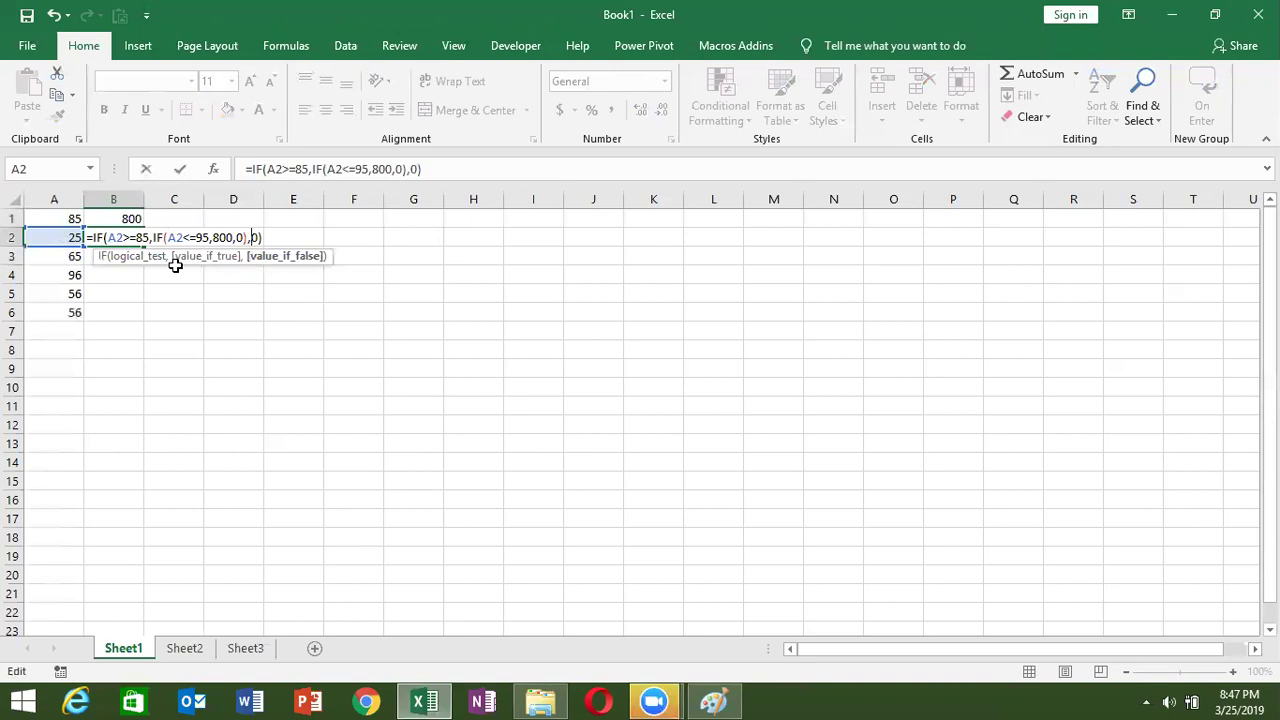
pyautogui.click(167, 238)
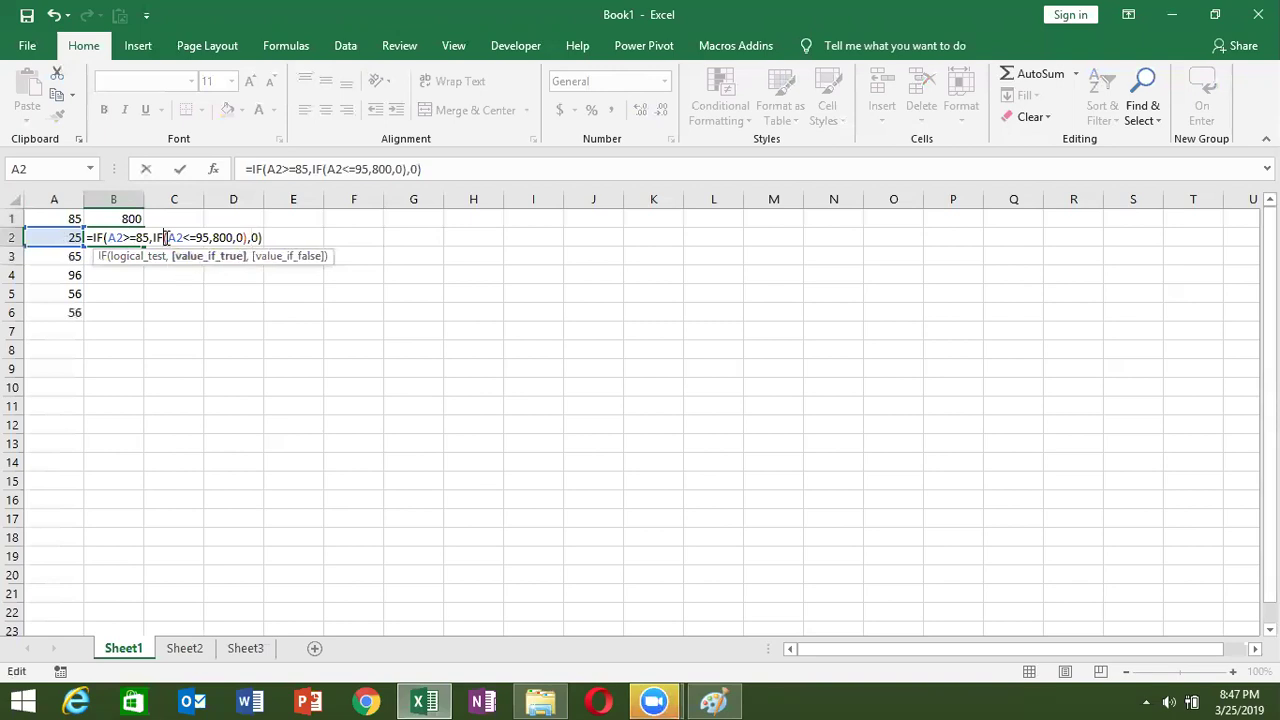
pyautogui.click(199, 238)
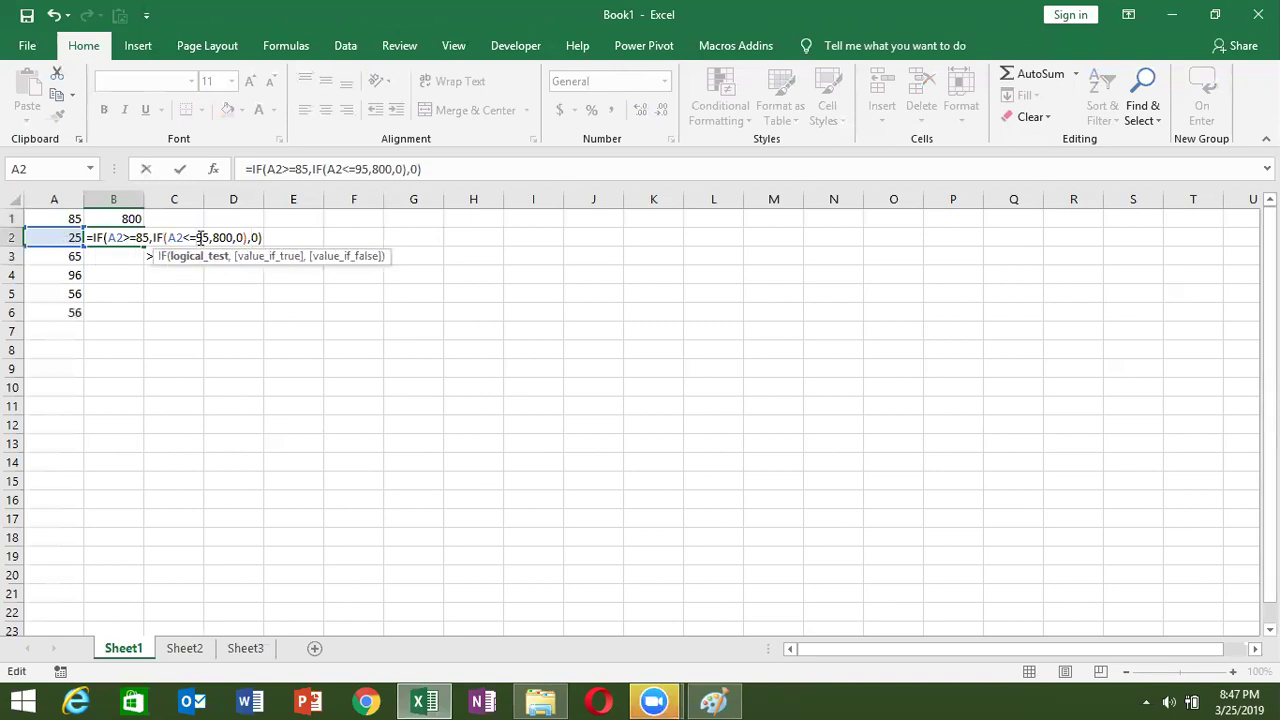
pyautogui.click(220, 238)
pyautogui.click(239, 238)
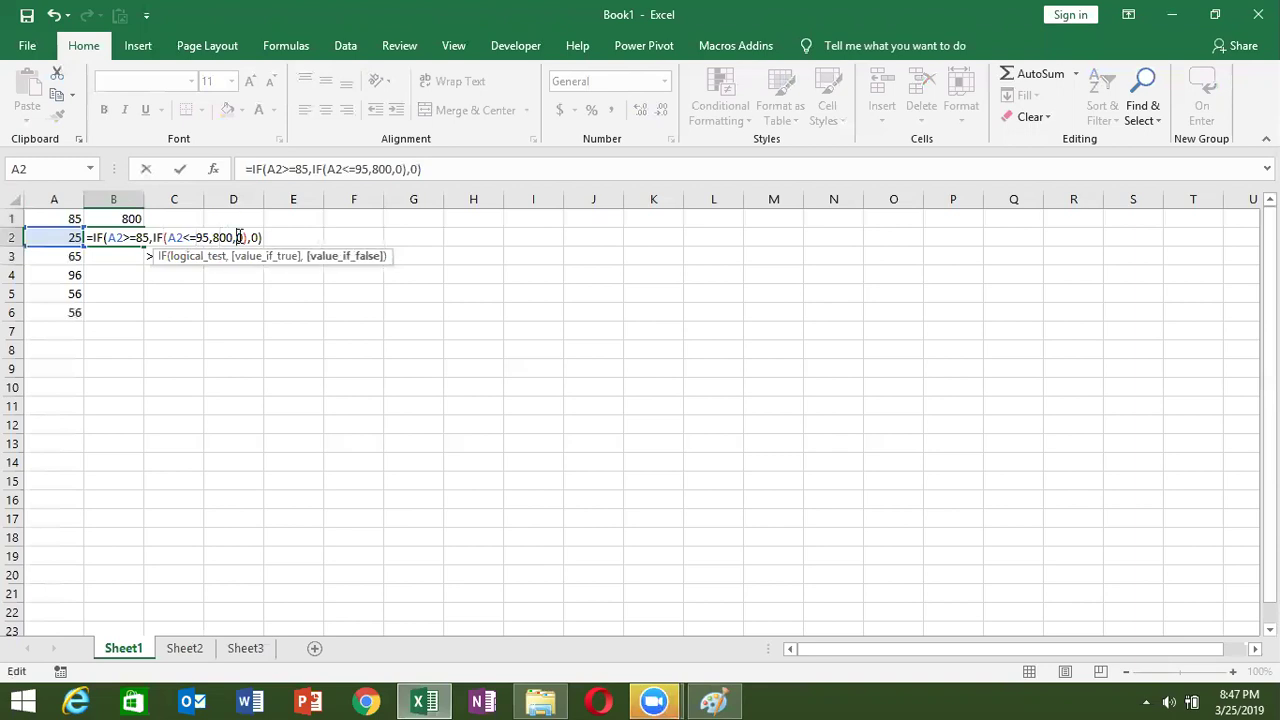
pyautogui.click(107, 238)
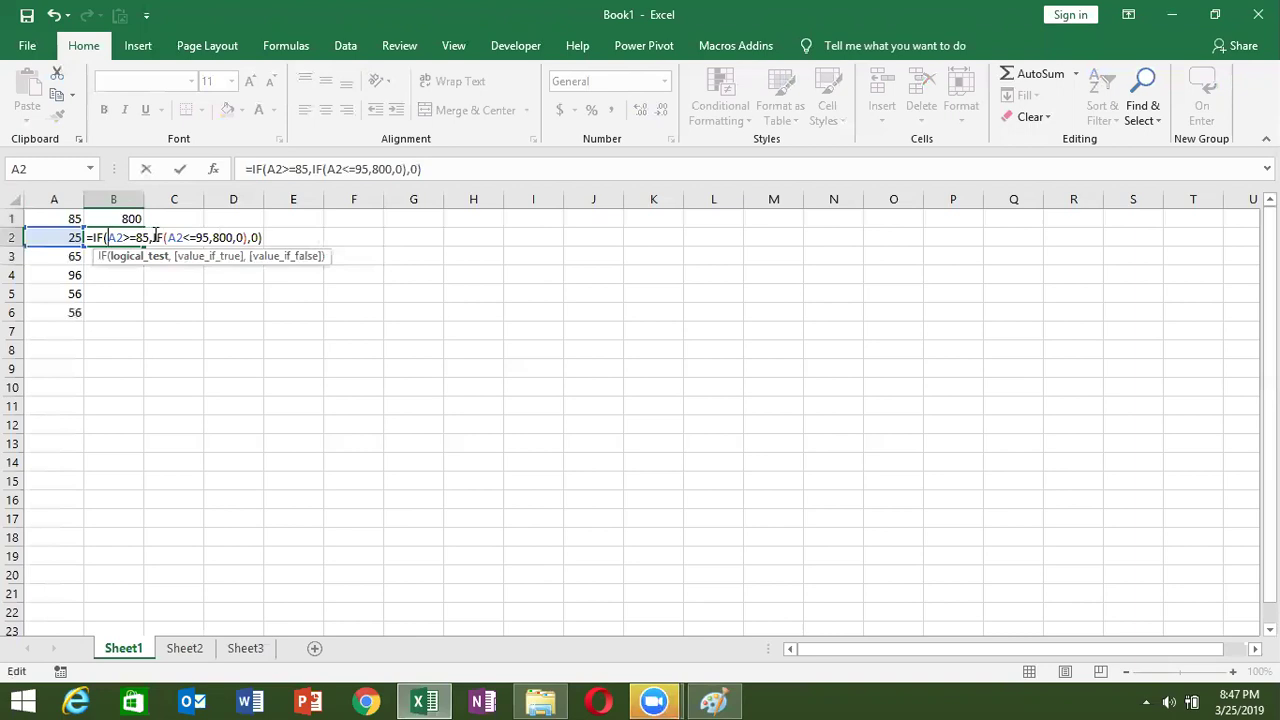
pyautogui.click(154, 238)
# Highlight the inner IF and its 800 result, then commit B2's formula, showing 0.
pyautogui.moveTo(155, 237); pyautogui.dragTo(247, 236)
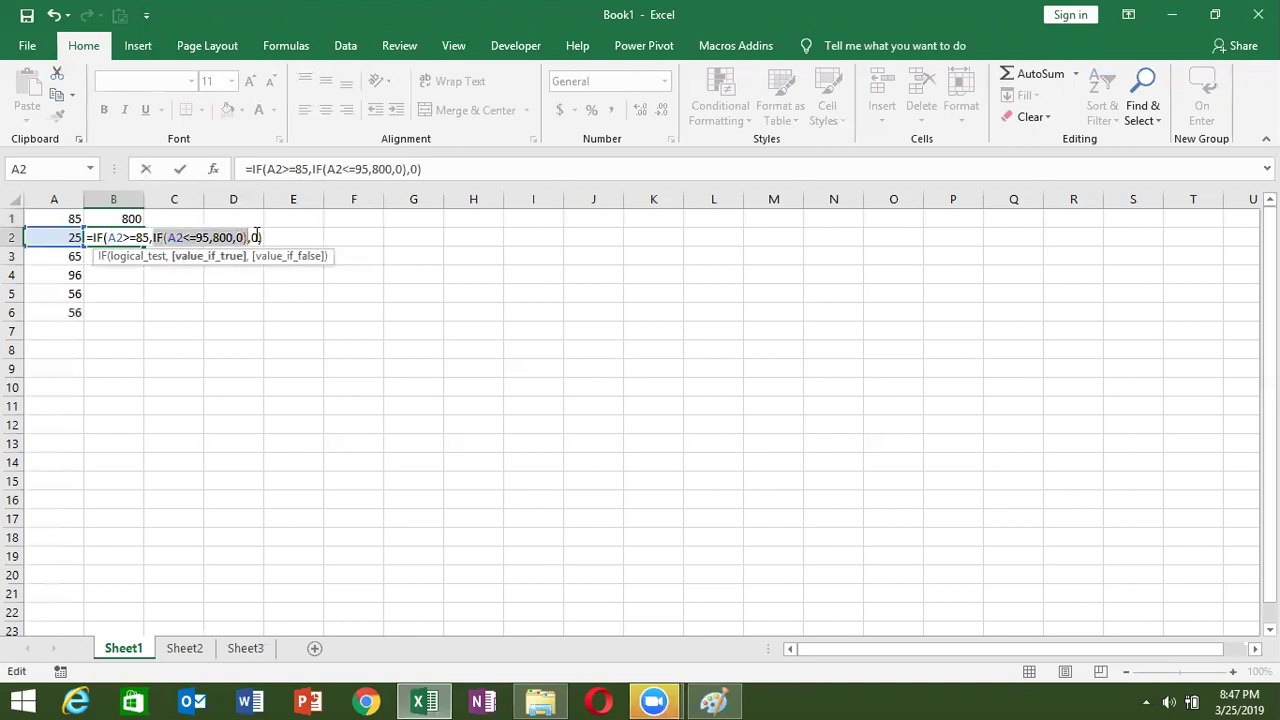
pyautogui.click(251, 237)
pyautogui.click(266, 237)
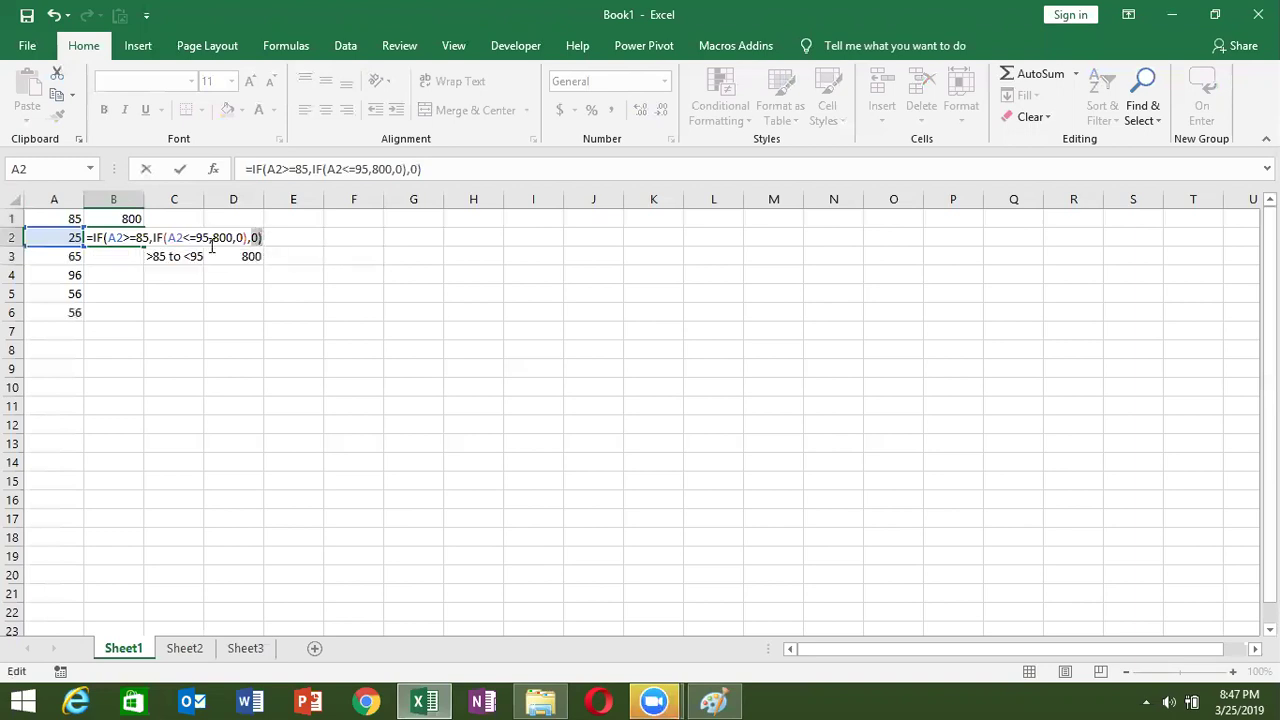
pyautogui.click(168, 237)
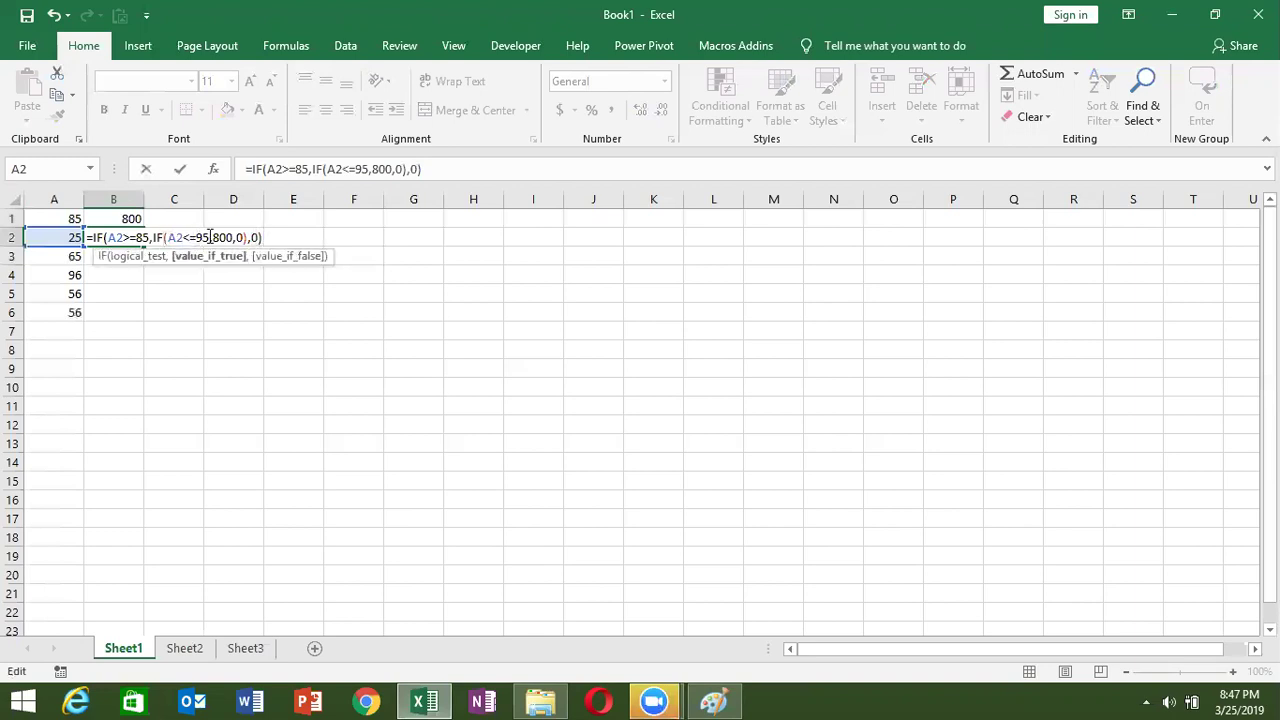
pyautogui.moveTo(209, 237); pyautogui.dragTo(230, 237)
pyautogui.click(238, 237)
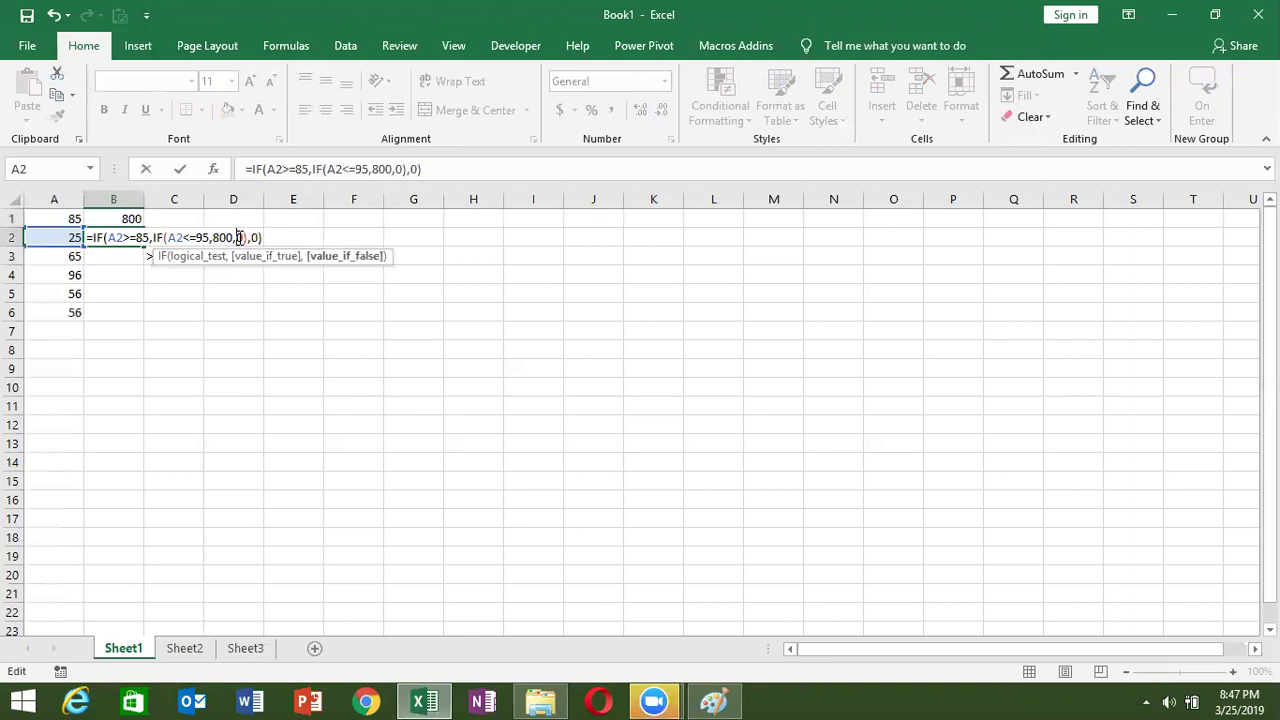
pyautogui.press('Return')
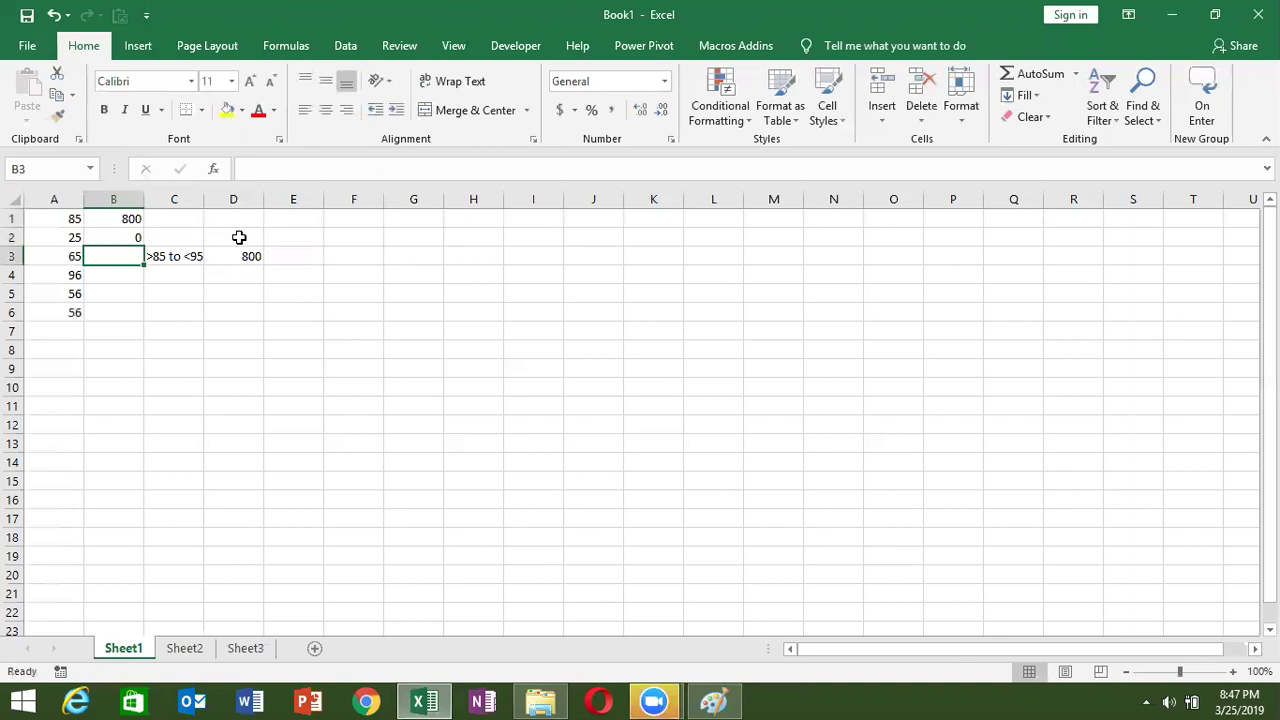
# Fill B2's nested IF down to B6 and switch to Sheet2.
pyautogui.press('Up')
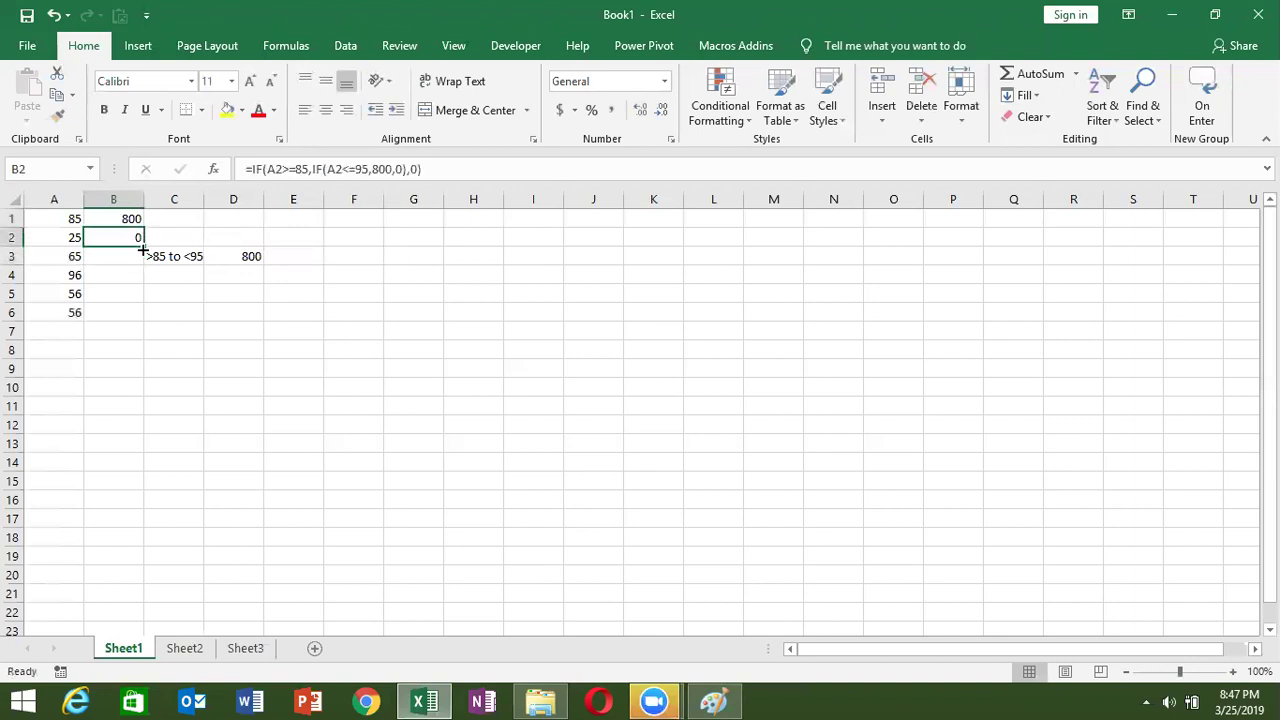
pyautogui.doubleClick(143, 249)
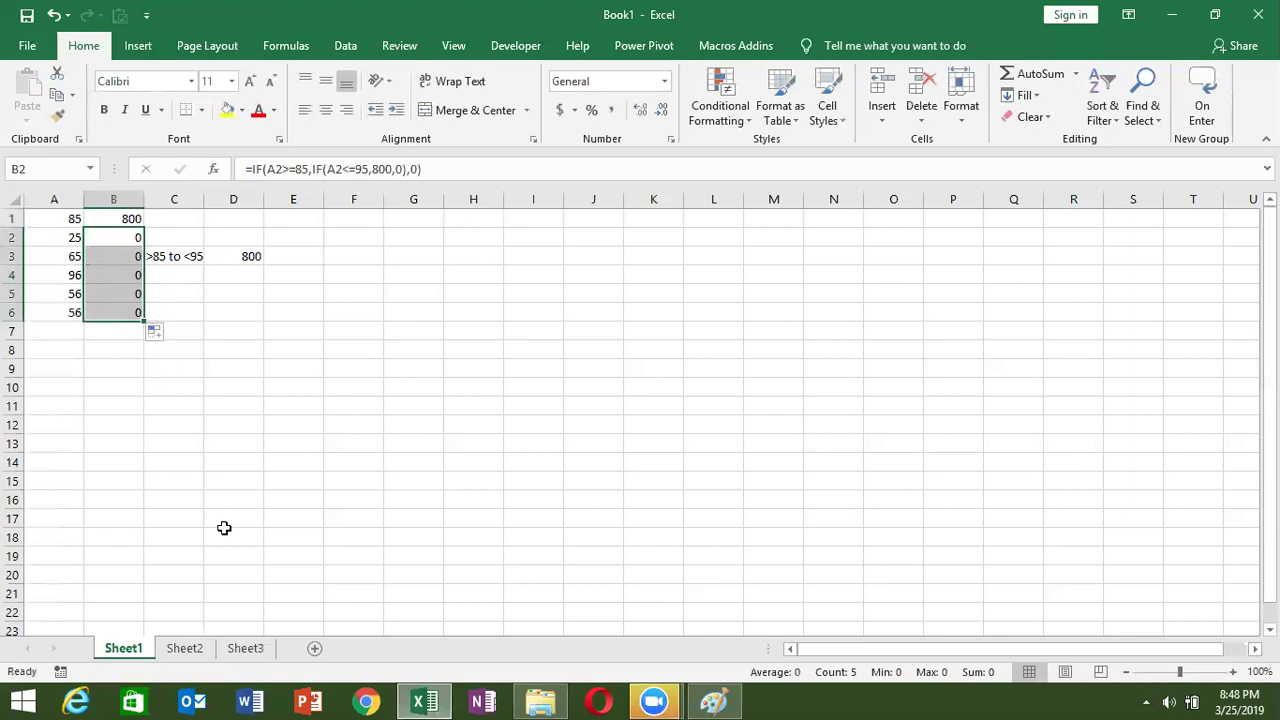
pyautogui.click(186, 652)
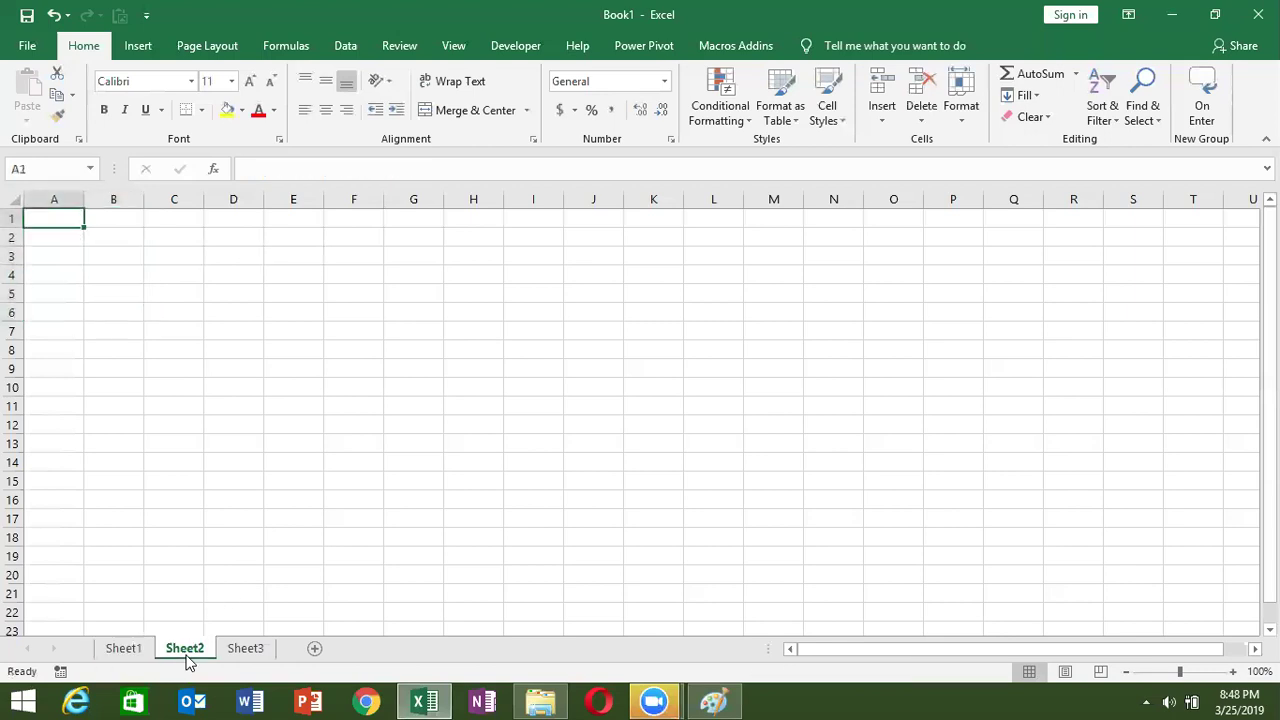
# Enter Name and a student's name in A1:A2, and headers S-1 to S-4 across B1:E1.
pyautogui.write('Name')
pyautogui.press('Return')
pyautogui.write('Puja')
pyautogui.press('Tab')
pyautogui.write('1')
pyautogui.press('Escape')
pyautogui.press('Up')
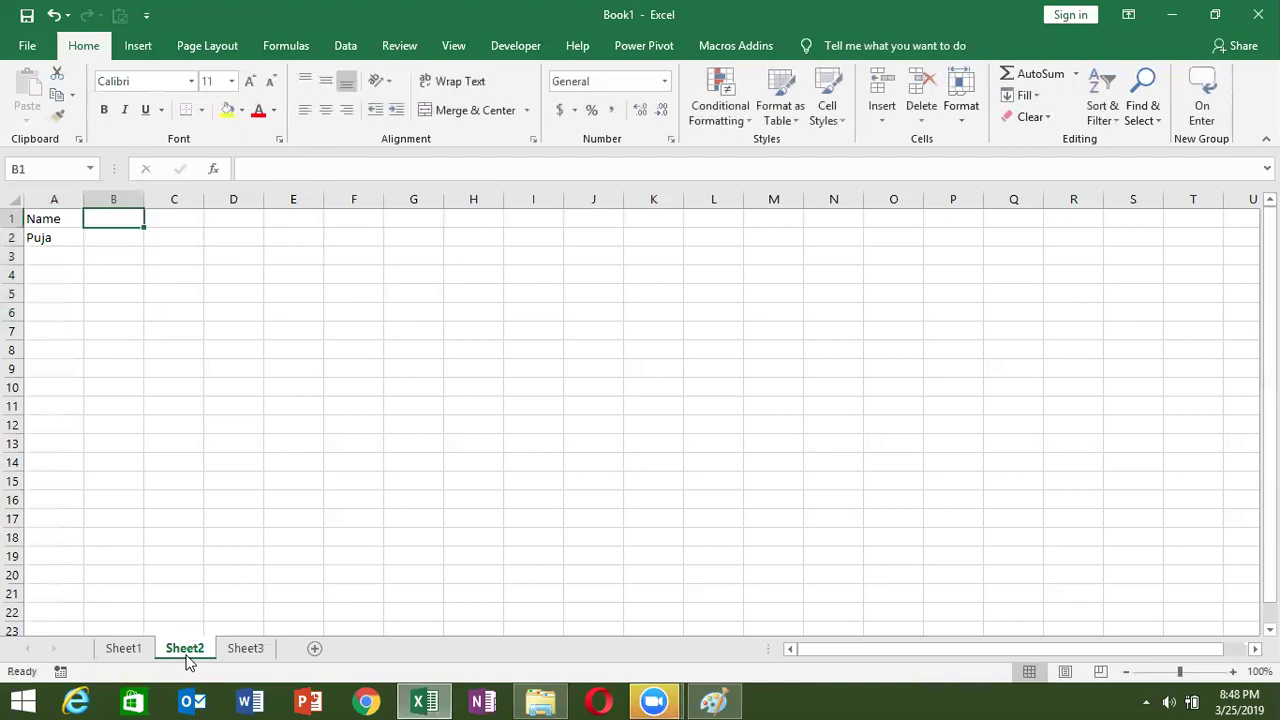
pyautogui.write('S-')
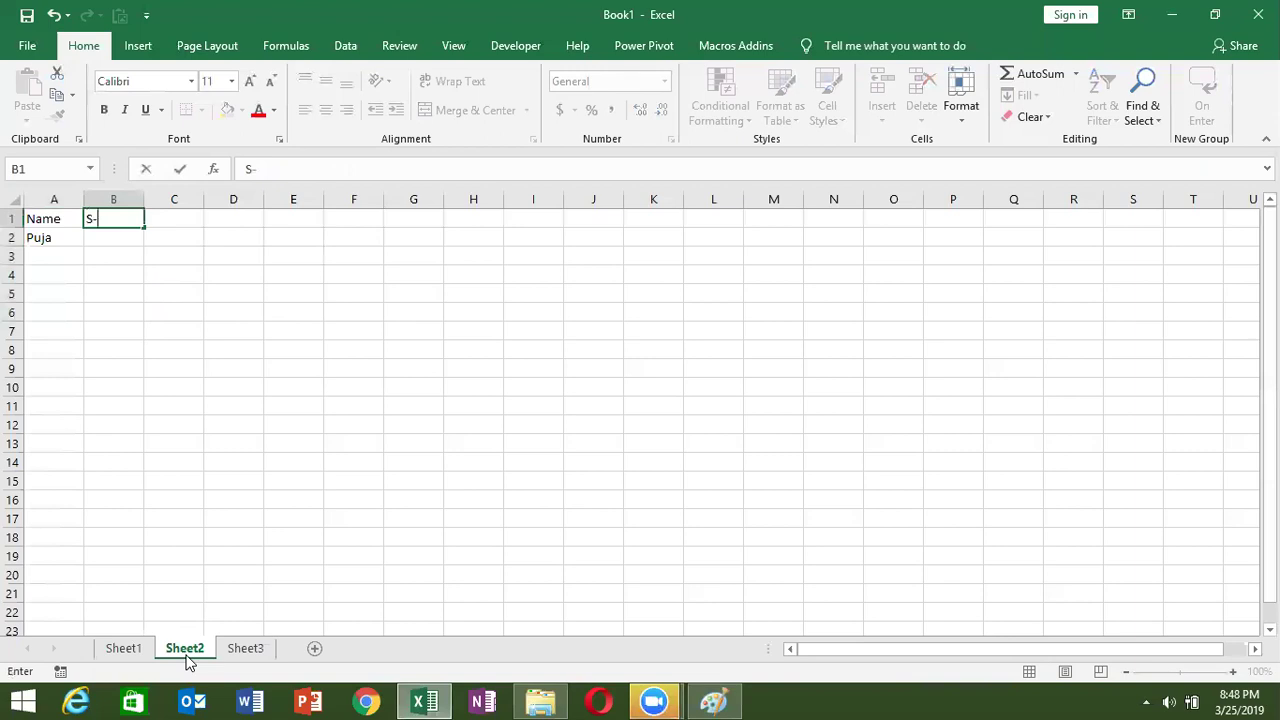
pyautogui.write('1')
pyautogui.press('Return')
pyautogui.click(120, 216)
pyautogui.moveTo(144, 228); pyautogui.dragTo(294, 216)
# Enter marks 55, 85, 65, 85 in B2:E2 and add the Result header in F1.
pyautogui.click(137, 234)
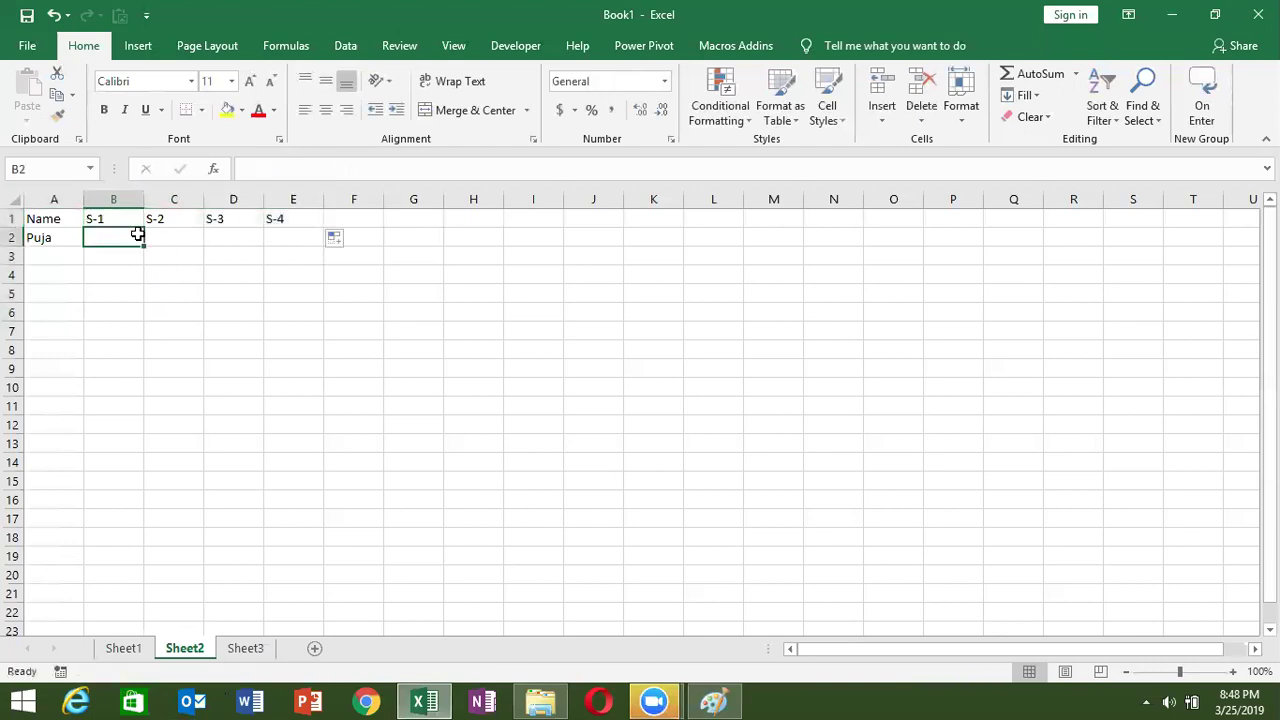
pyautogui.write('55')
pyautogui.press('Tab')
pyautogui.write('85')
pyautogui.press('Tab')
pyautogui.write('6')
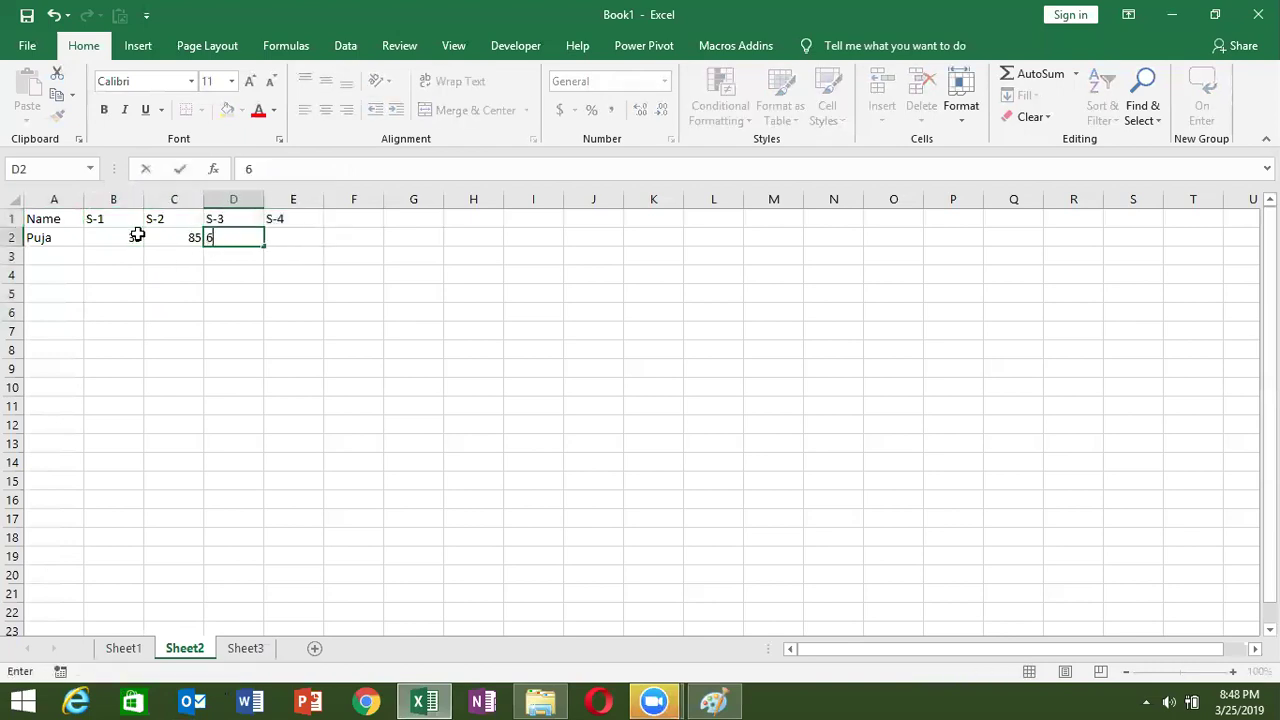
pyautogui.write('5')
pyautogui.press('Tab')
pyautogui.write('85')
pyautogui.press('Tab')
pyautogui.press('Up')
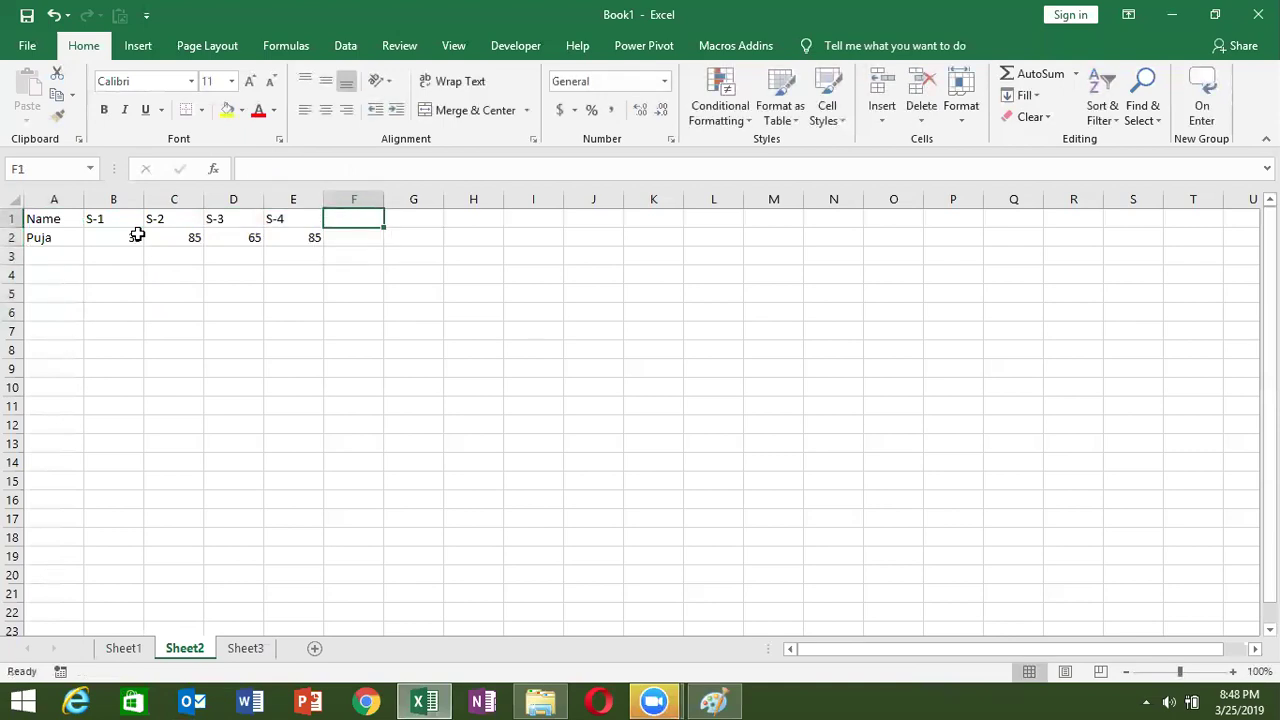
pyautogui.write('Result')
pyautogui.press('Return')
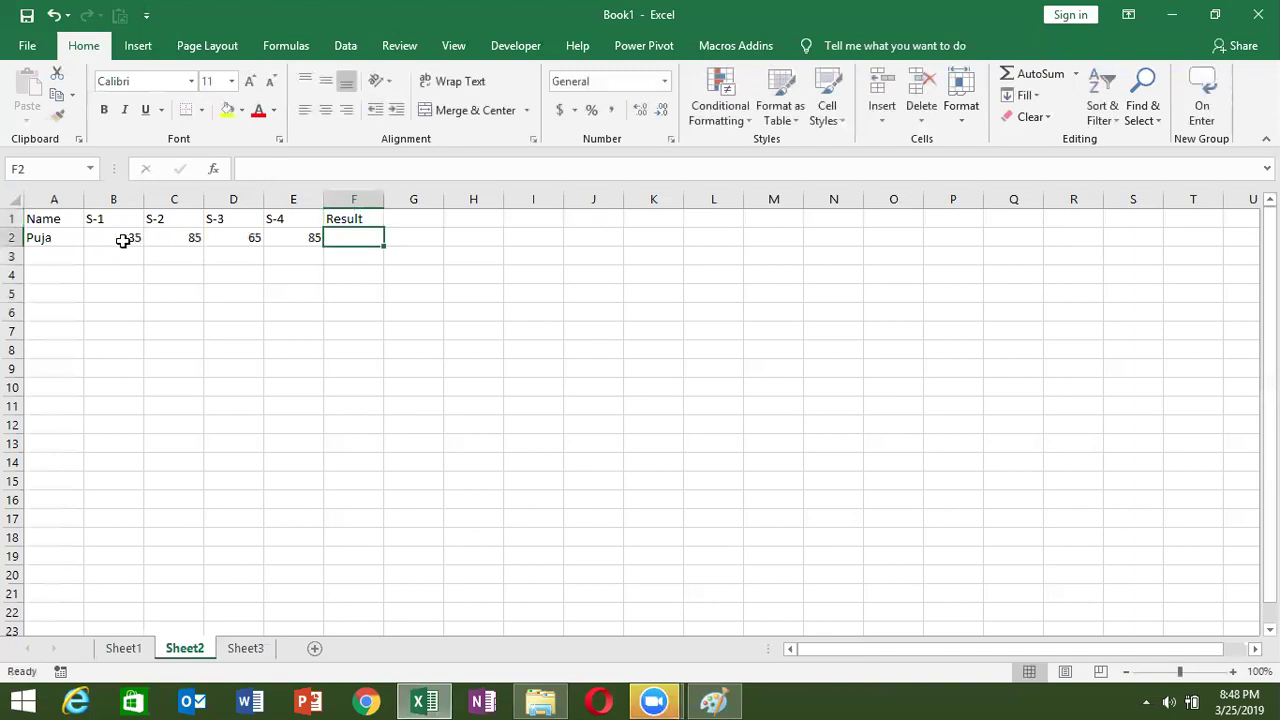
pyautogui.moveTo(123, 240); pyautogui.dragTo(278, 238)
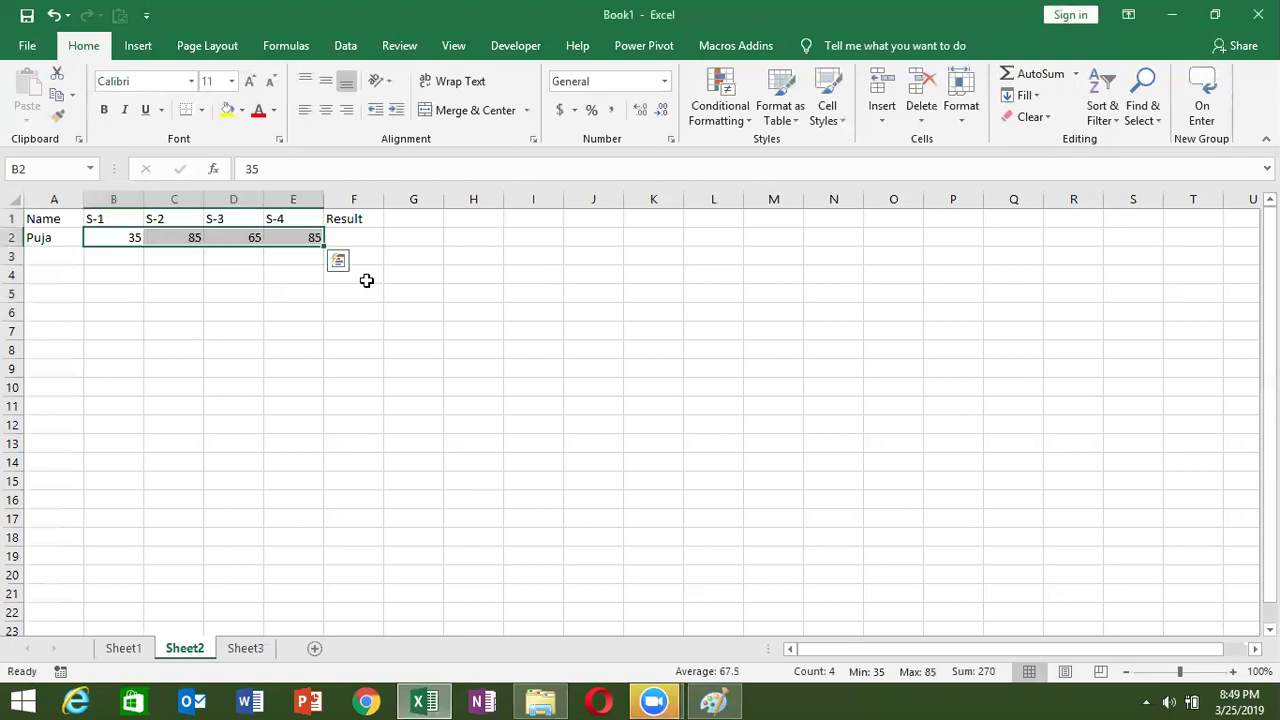
pyautogui.click(367, 247)
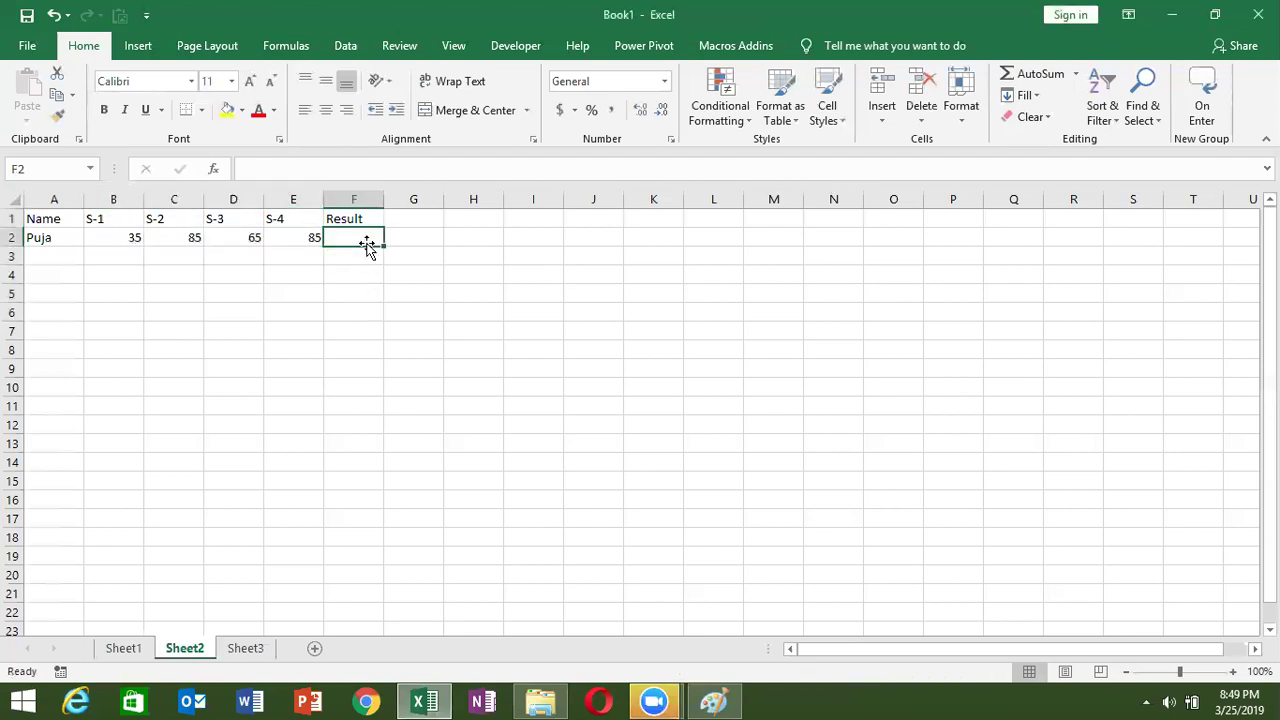
# Begin F2's formula with nested IF tests B2>=30 and C2>=30.
pyautogui.write('=IF(')
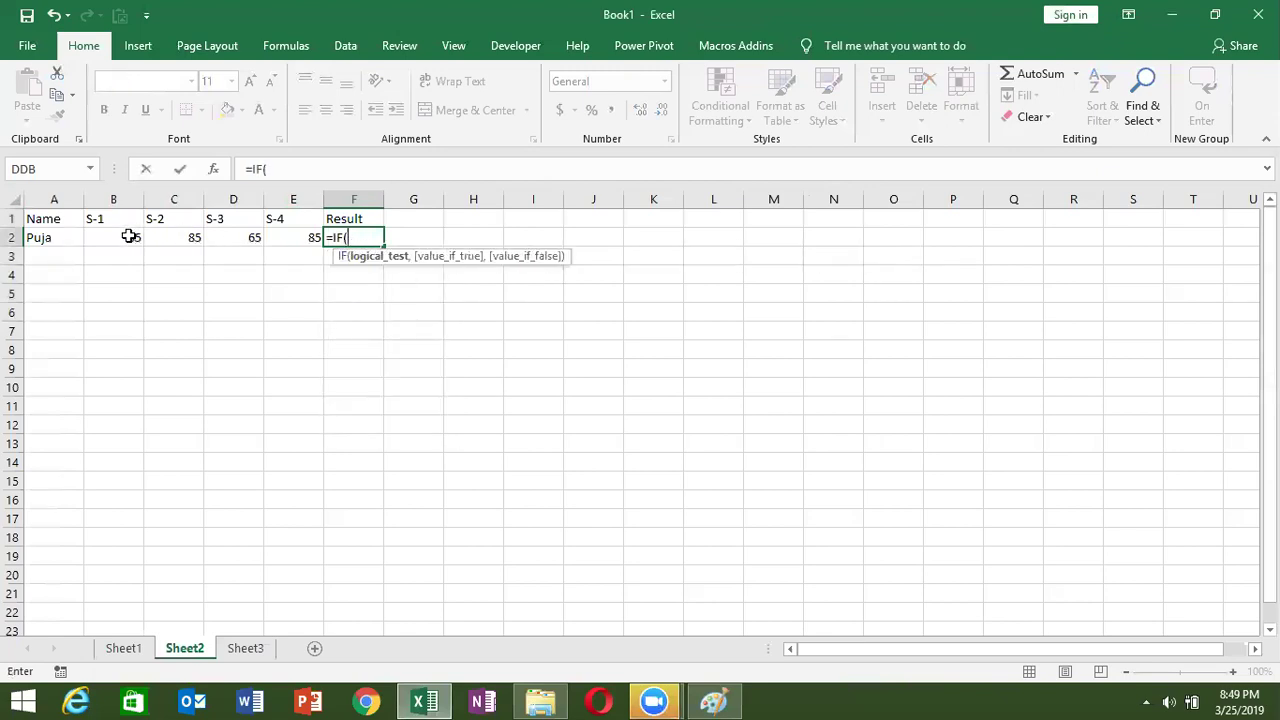
pyautogui.click(128, 235)
pyautogui.write('>=')
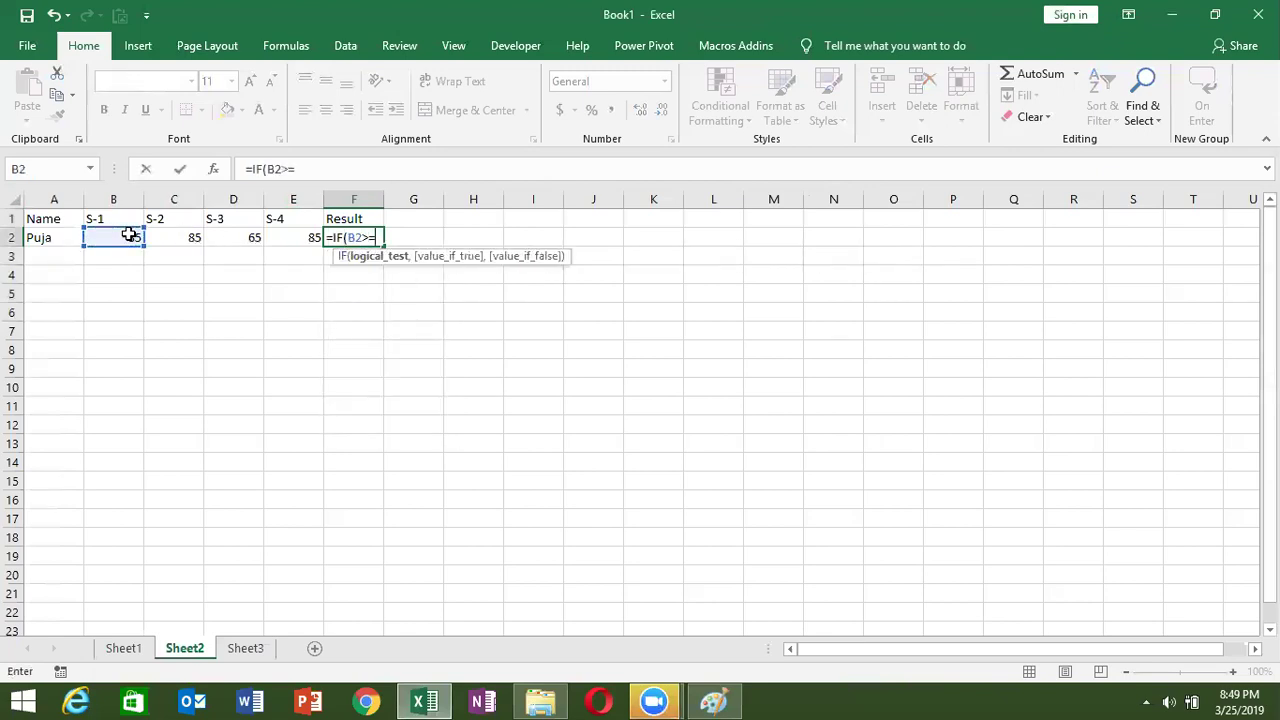
pyautogui.write('30')
pyautogui.write(',i')
pyautogui.press('Tab')
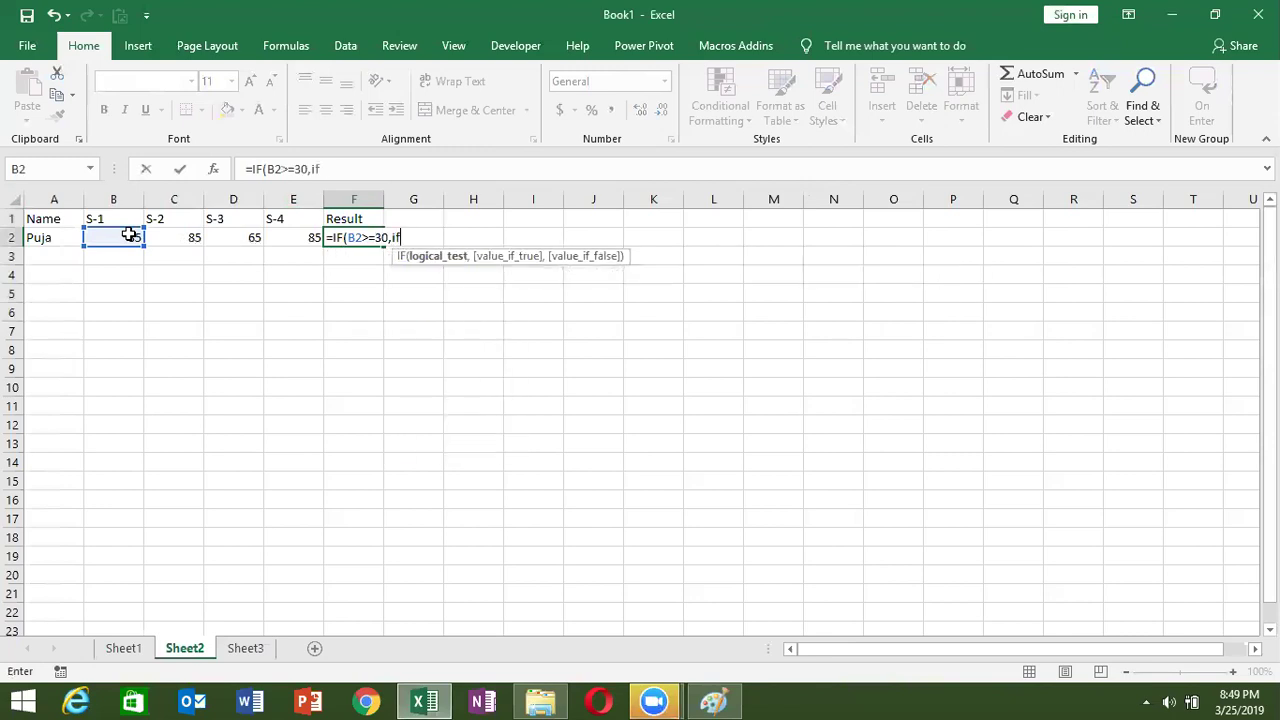
pyautogui.click(158, 237)
pyautogui.write('>=30,')
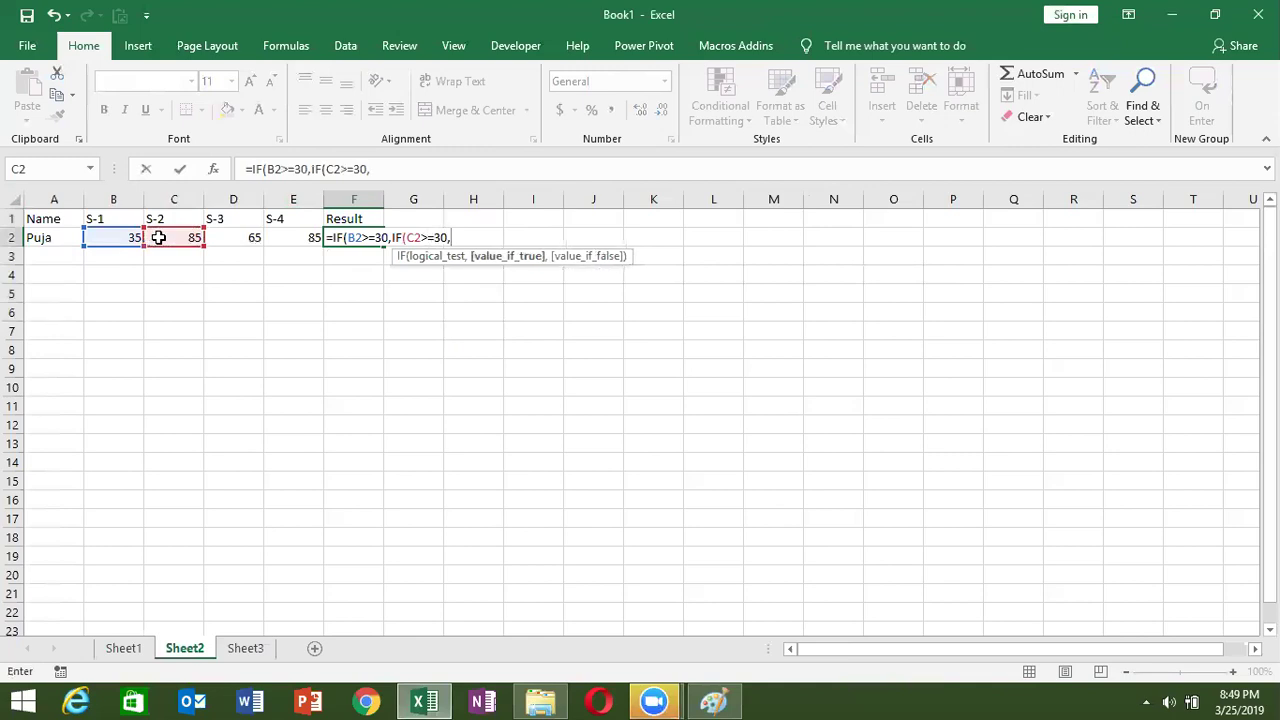
pyautogui.write('i')
pyautogui.press('Tab')
# Add the nested IF tests D2>=30 and E2>=30 to F2's formula.
pyautogui.click(231, 247)
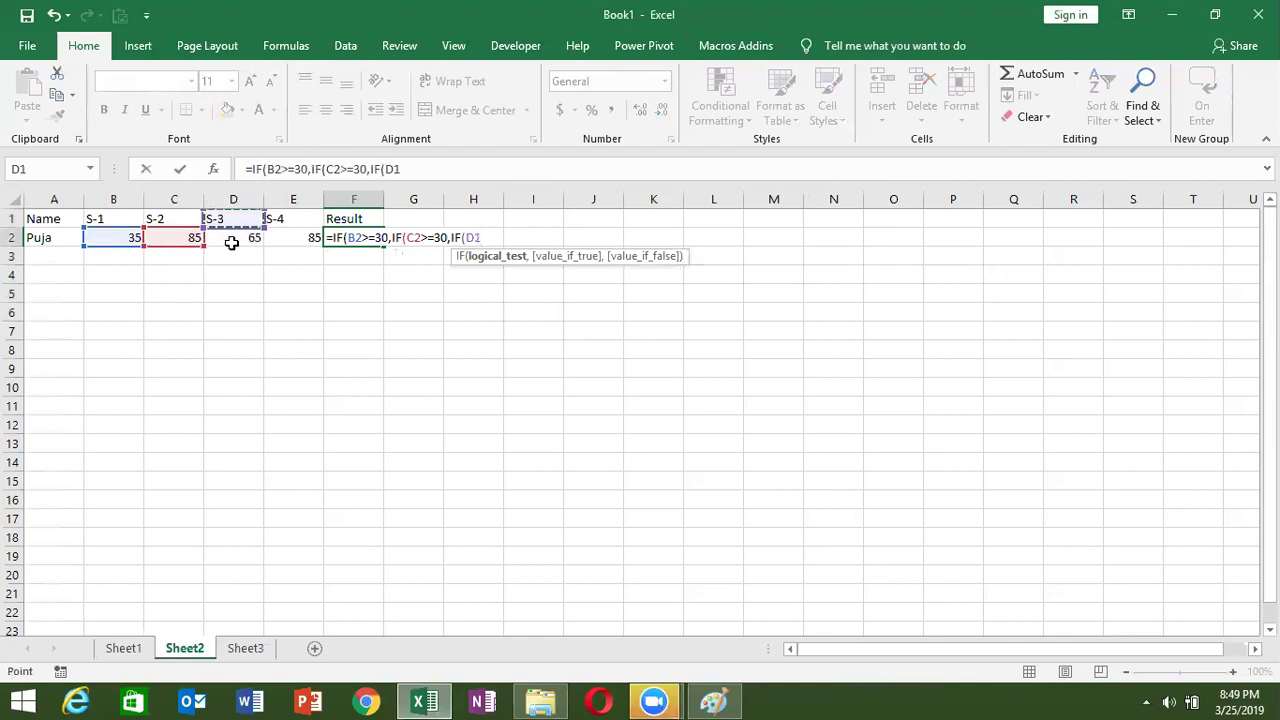
pyautogui.press('BackSpace')
pyautogui.press('BackSpace')
pyautogui.click(234, 237)
pyautogui.write('>=30,IF(')
pyautogui.click(275, 236)
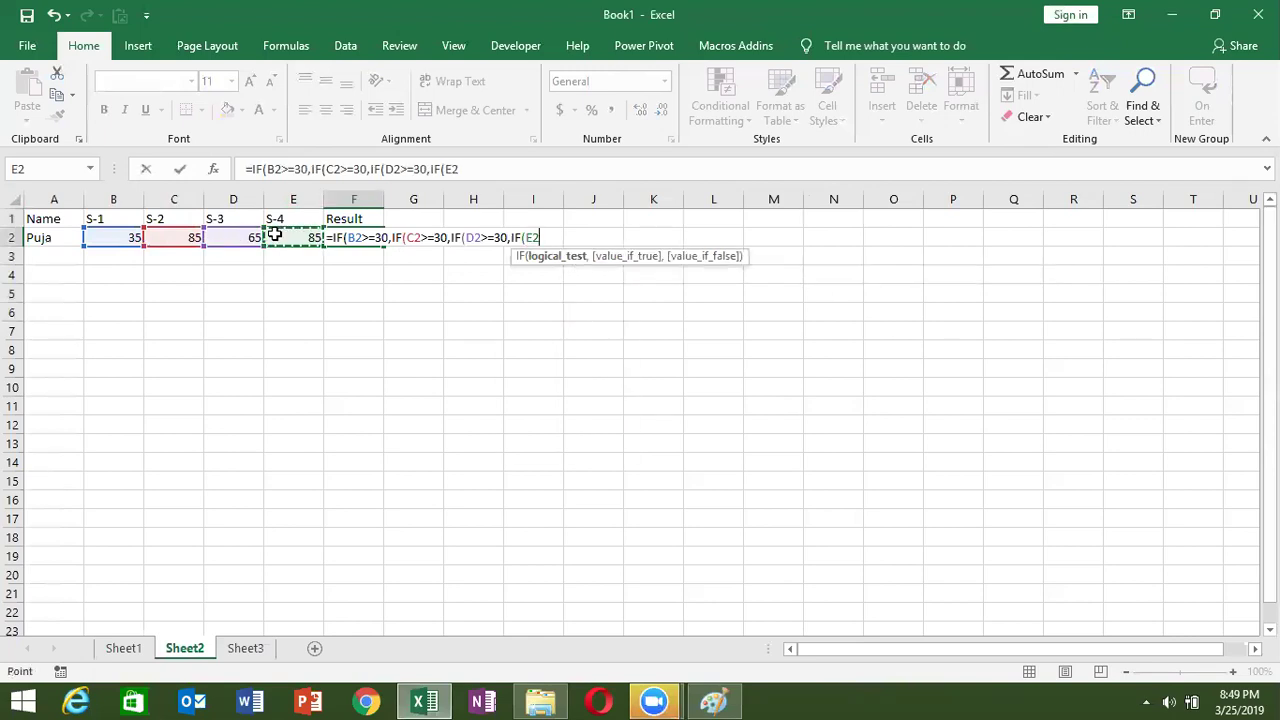
pyautogui.write('>=30')
# Add the "Pass", "S4 Fail" and "s3 Fail" results to F2's nested IF.
pyautogui.write(',')
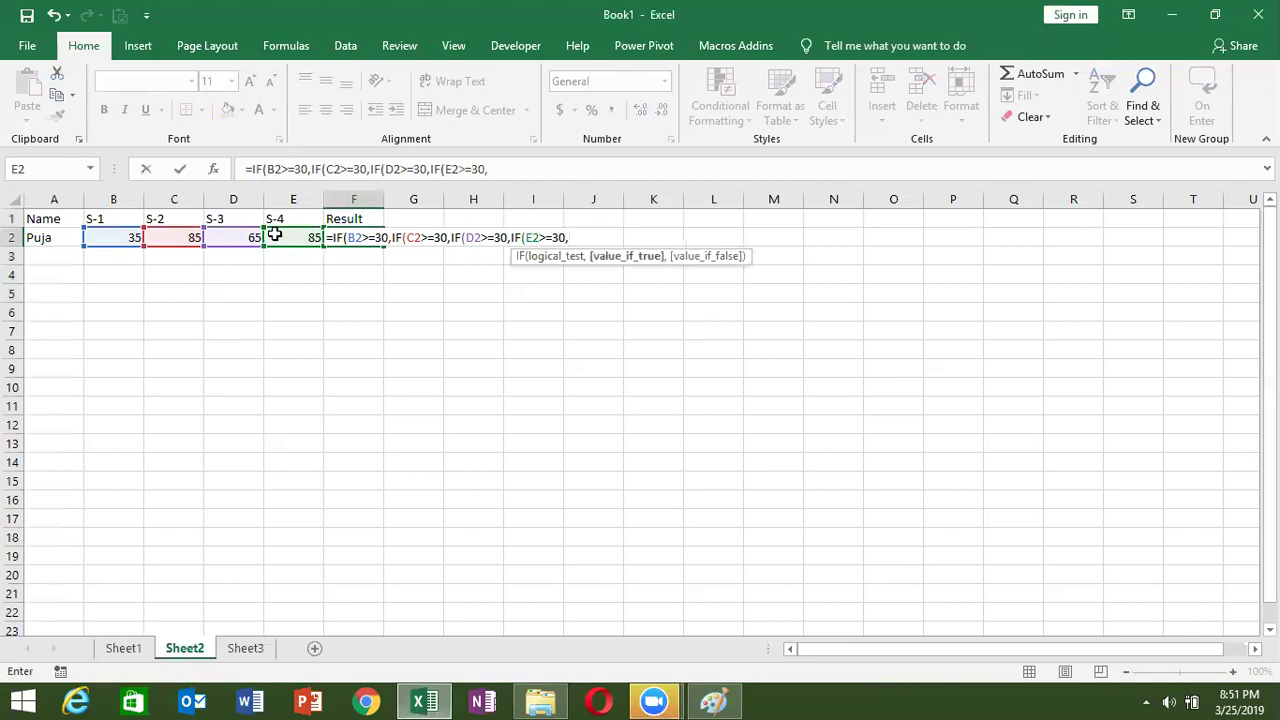
pyautogui.write('IF(')
pyautogui.press('BackSpace')
pyautogui.press('BackSpace')
pyautogui.press('BackSpace')
pyautogui.press('BackSpace')
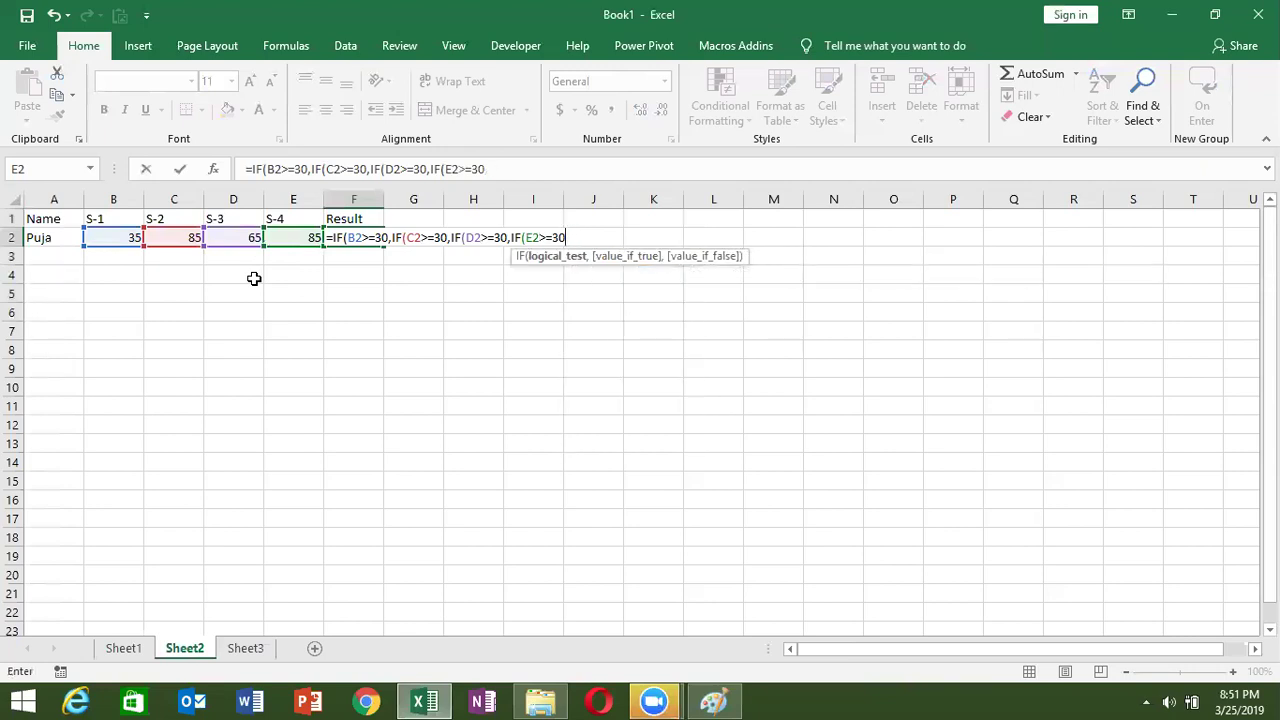
pyautogui.write(',"')
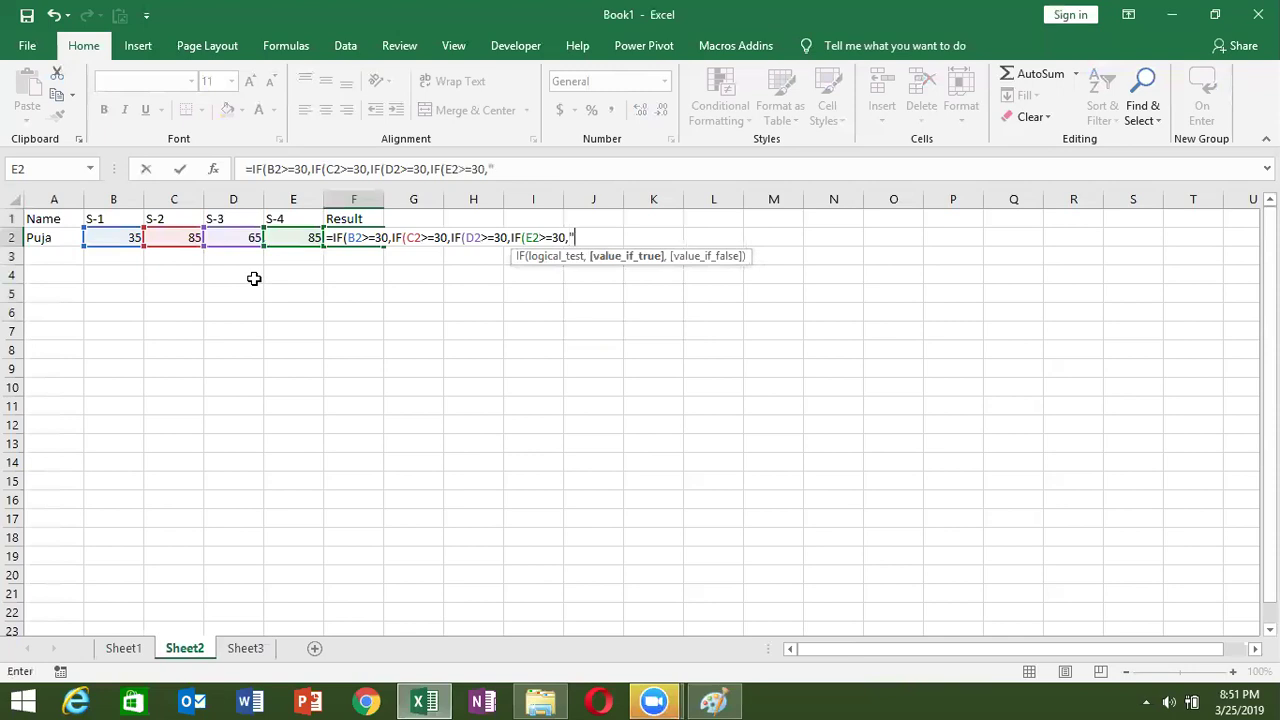
pyautogui.write('Pass",')
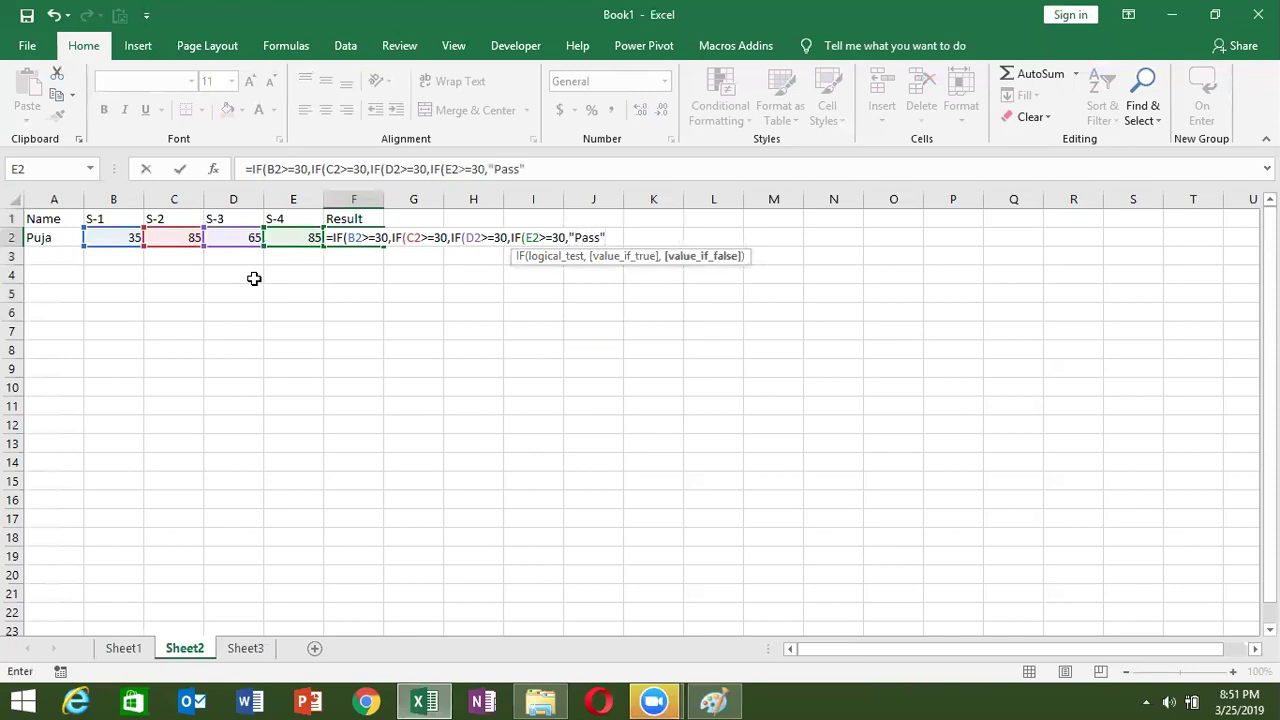
pyautogui.write('"S4 ')
pyautogui.write('Fail")')
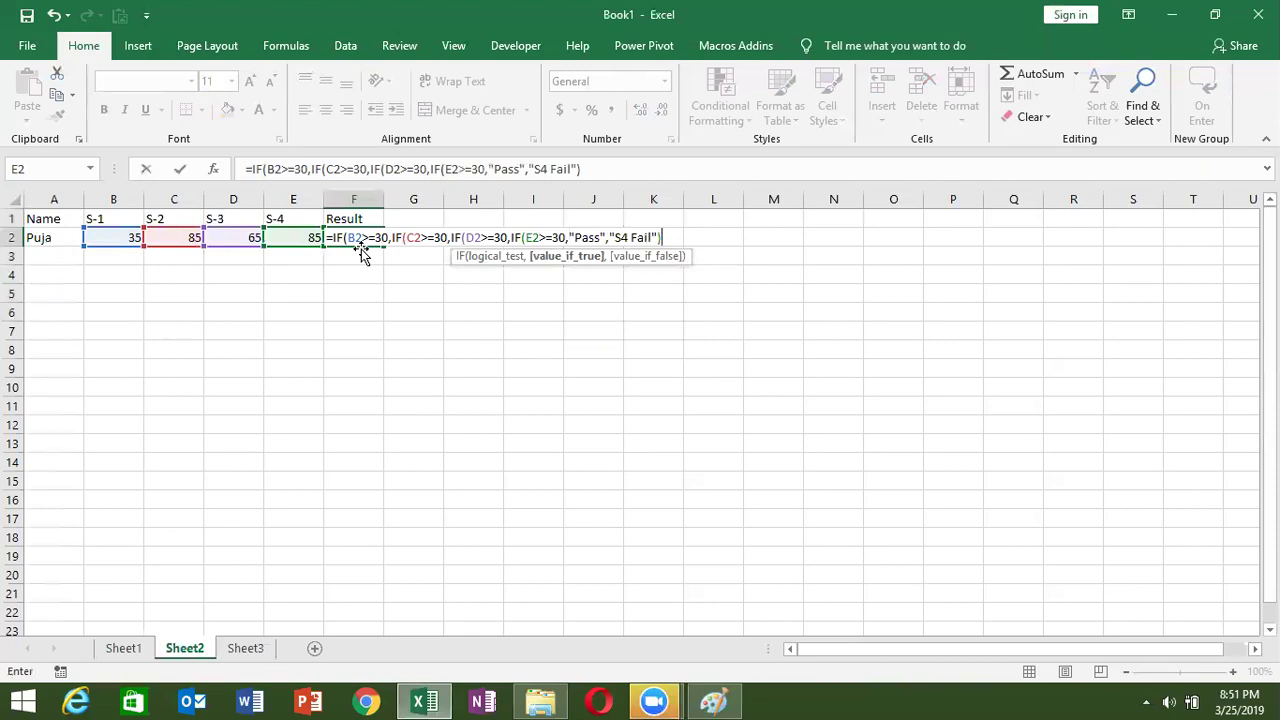
pyautogui.write(',"s3 Fa')
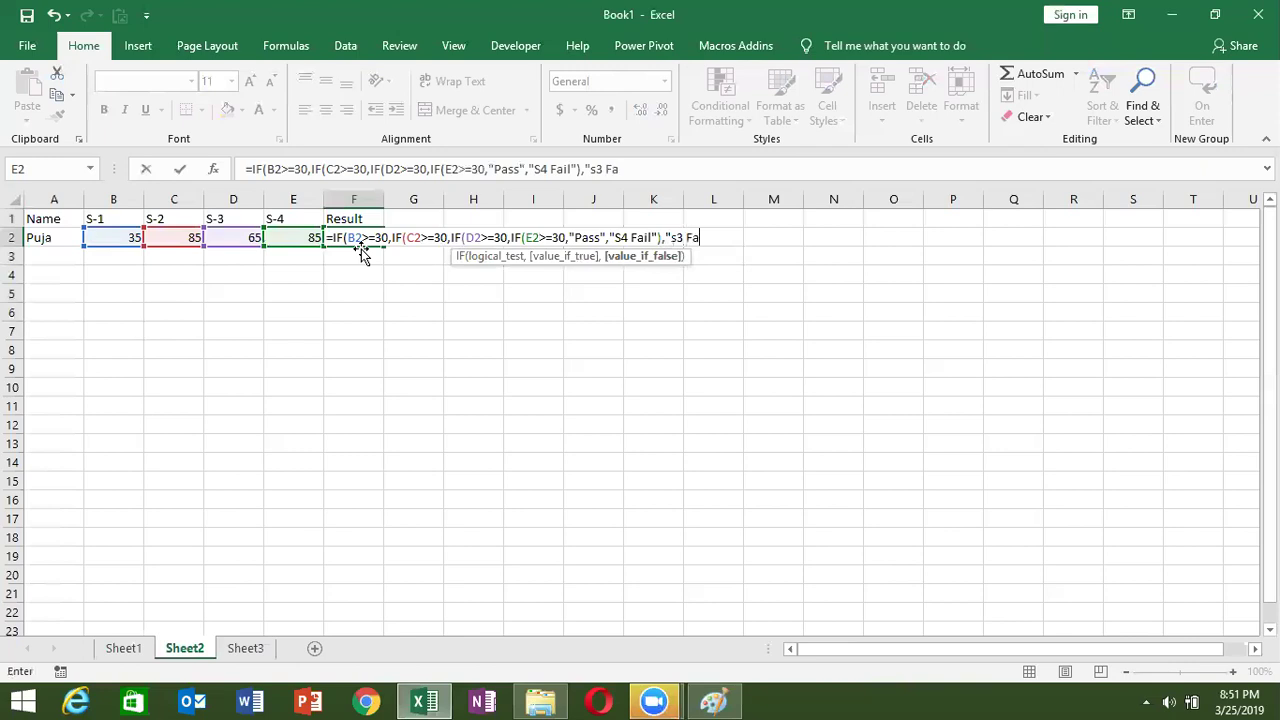
pyautogui.write('il",')
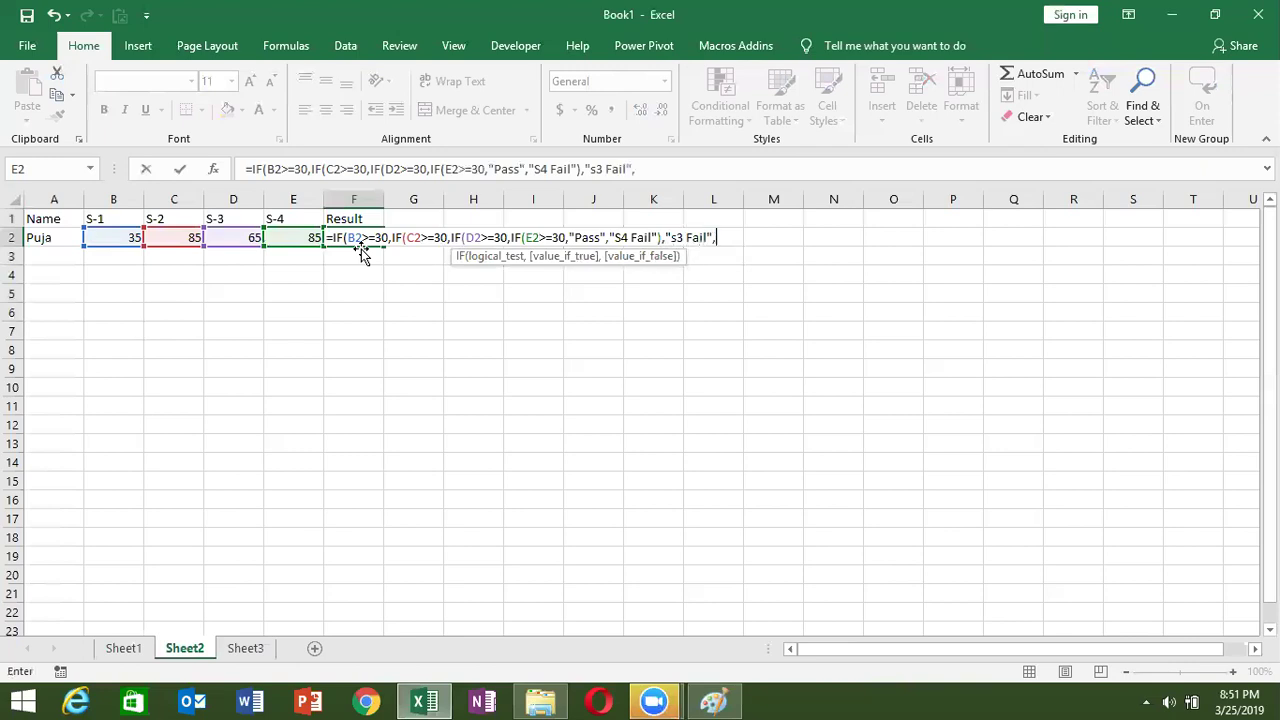
pyautogui.press('BackSpace')
pyautogui.write('),"S5')
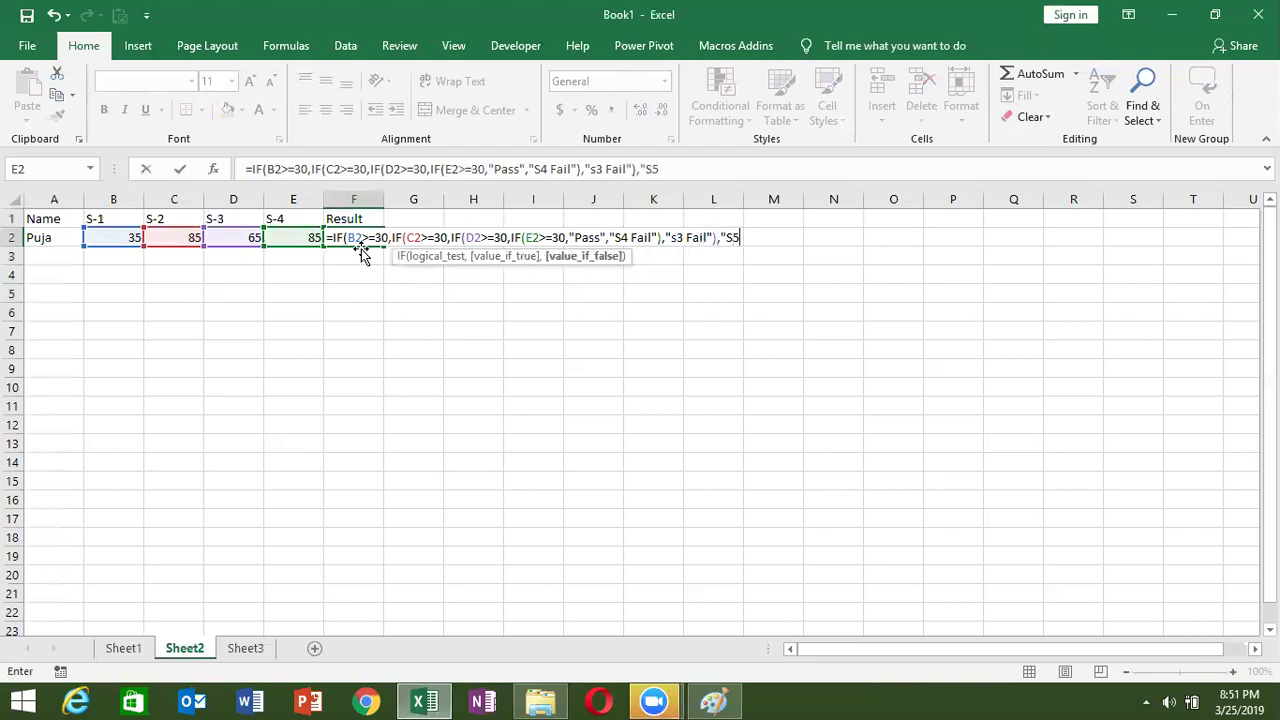
pyautogui.press('BackSpace')
pyautogui.write('4 Fail"),"')
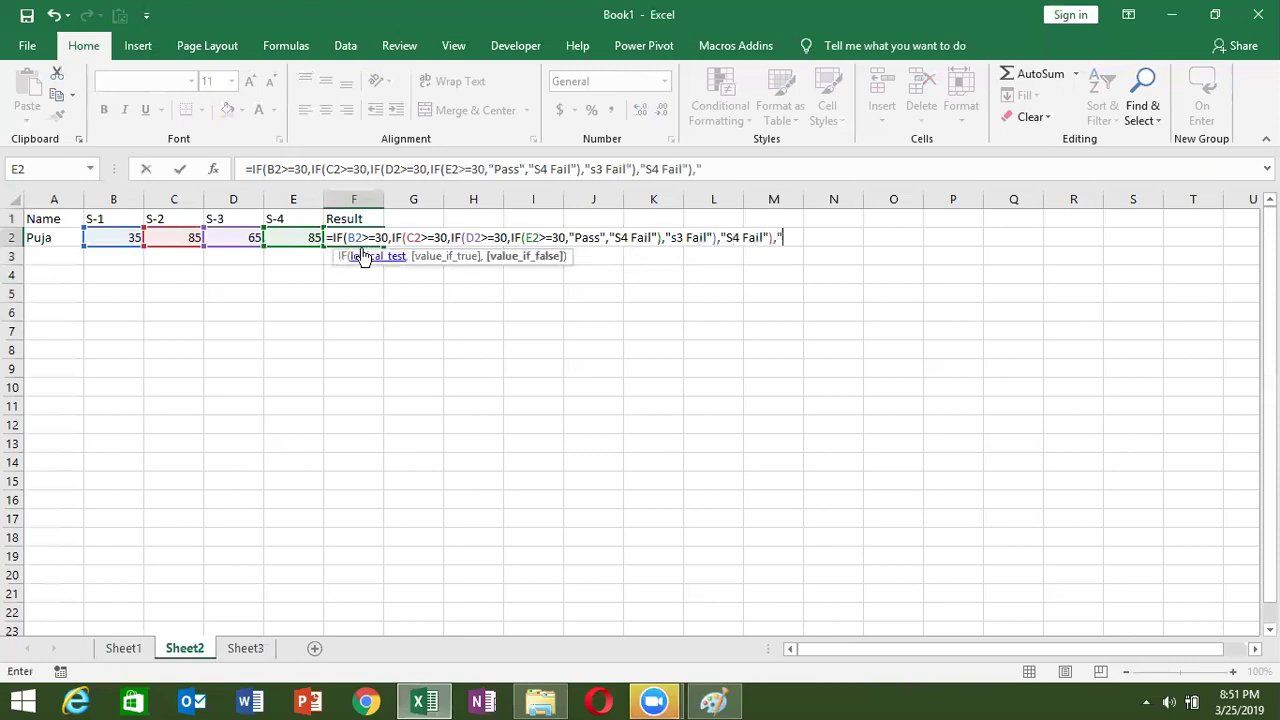
# Correct the repeated label to "S2 Fail", add "S1 Fail", and enter the formula showing Pass.
pyautogui.click(738, 237)
pyautogui.press('BackSpace')
pyautogui.write('2')
pyautogui.click(786, 237)
pyautogui.write('S1 Fail")')
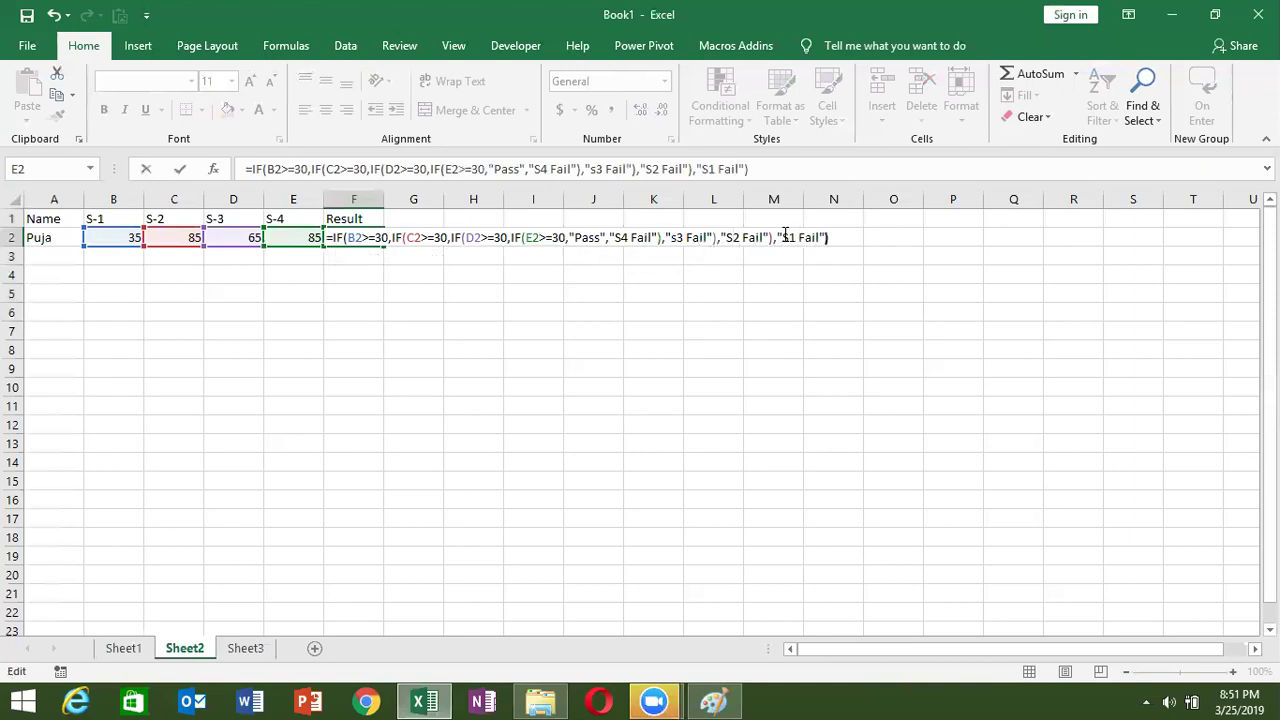
pyautogui.press('Return')
pyautogui.press('Up')
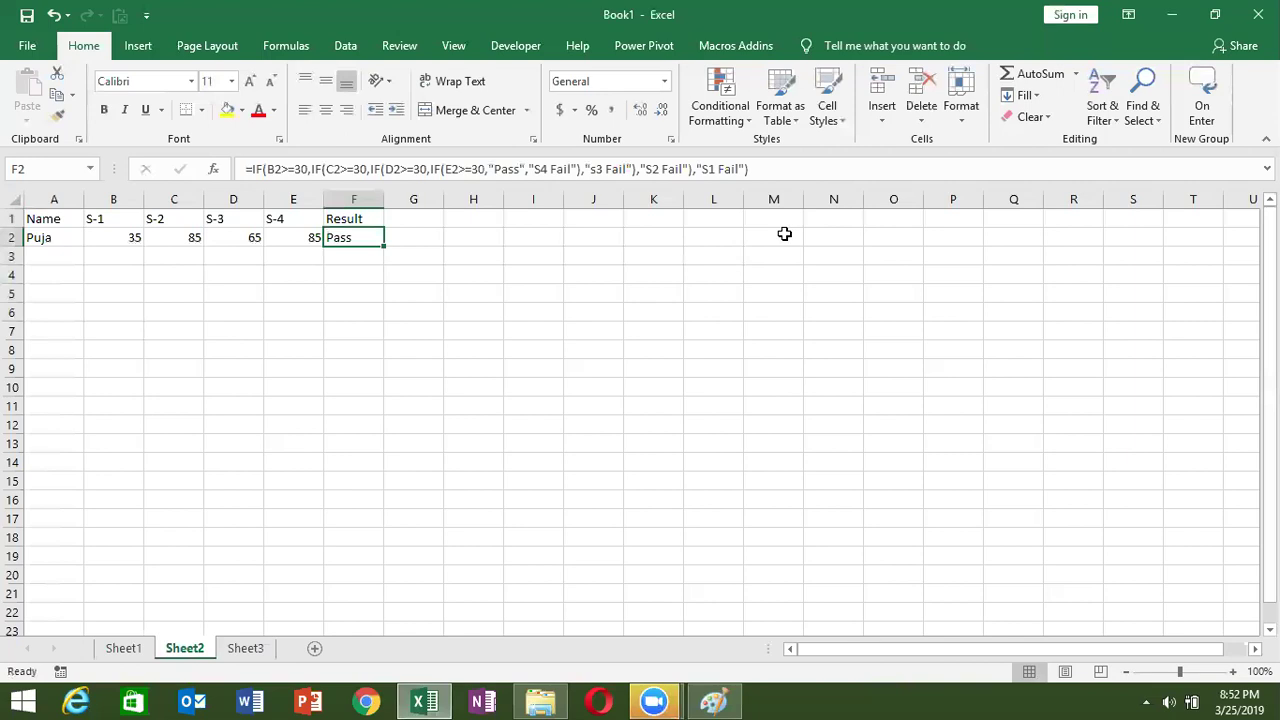
pyautogui.click(784, 234)
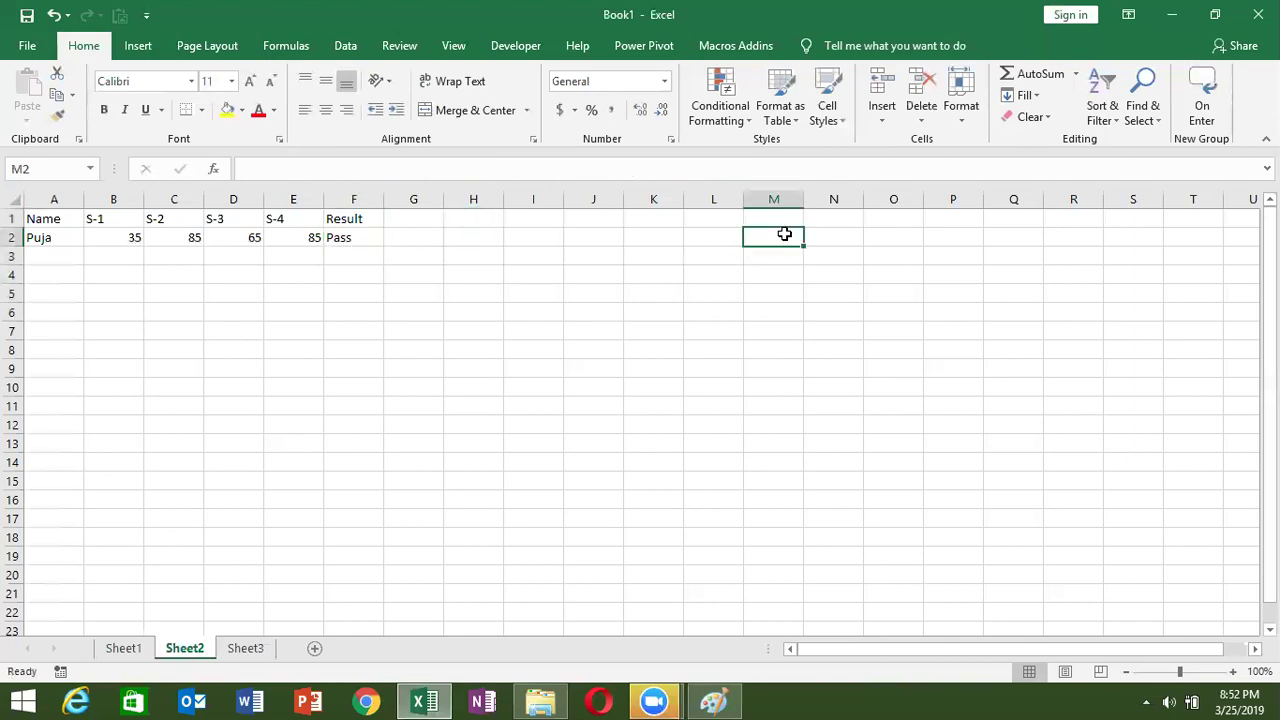
pyautogui.doubleClick(357, 237)
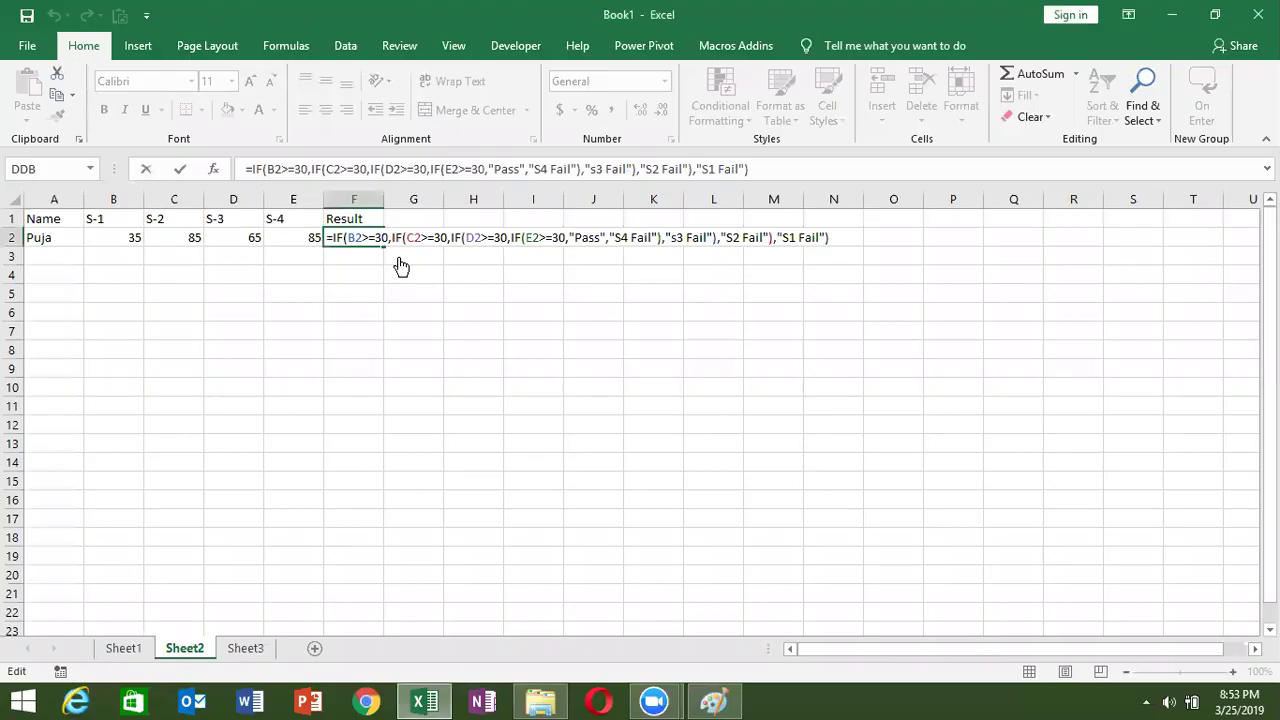
pyautogui.press('F2')
pyautogui.click(346, 237)
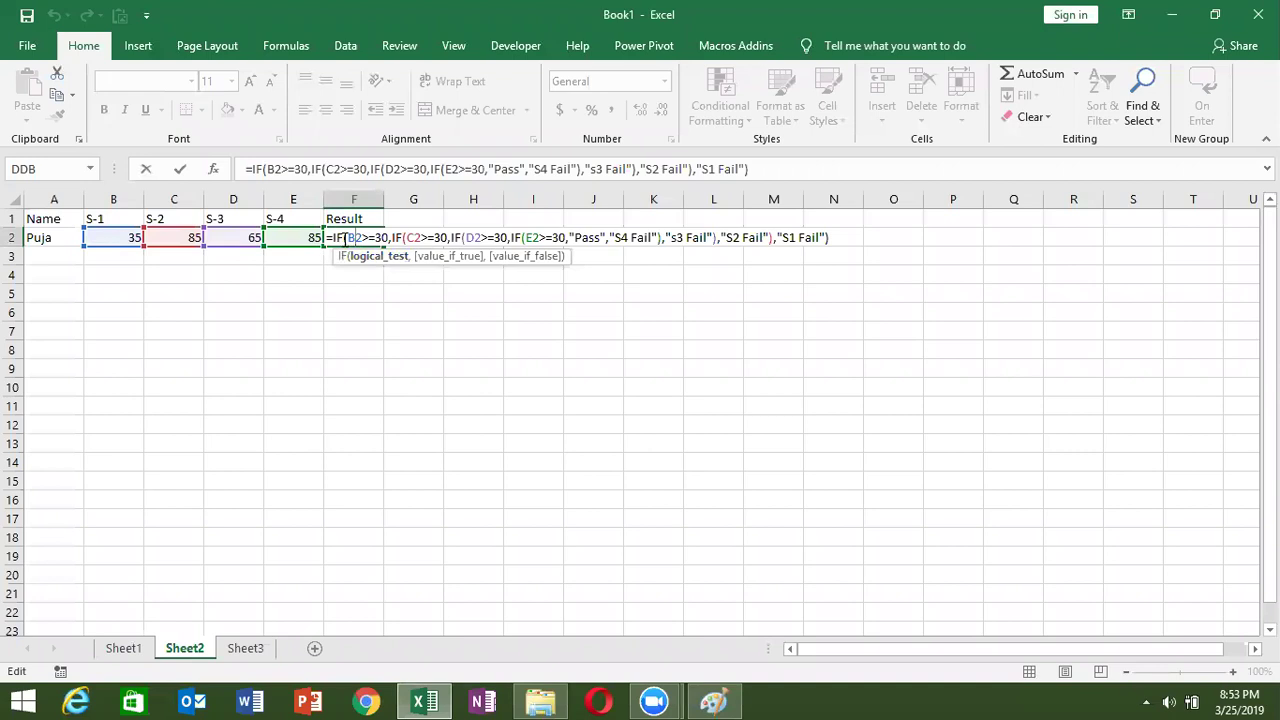
pyautogui.click(437, 237)
pyautogui.click(488, 237)
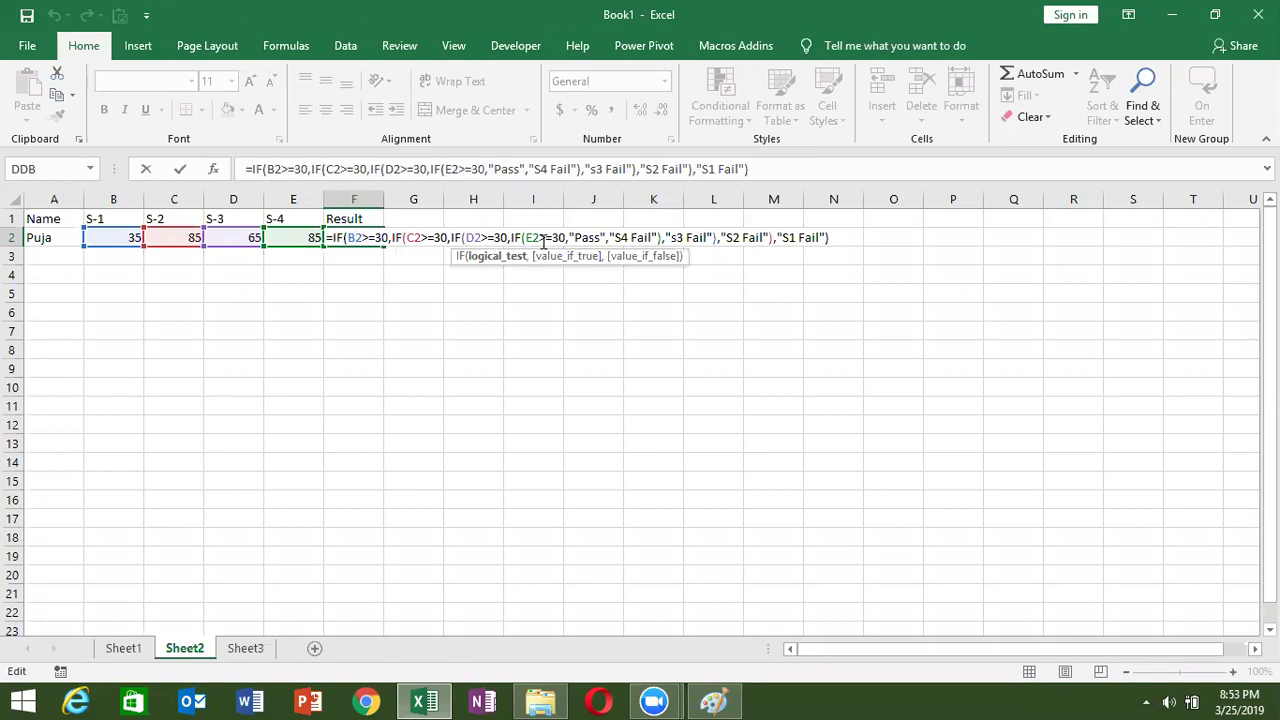
pyautogui.click(541, 237)
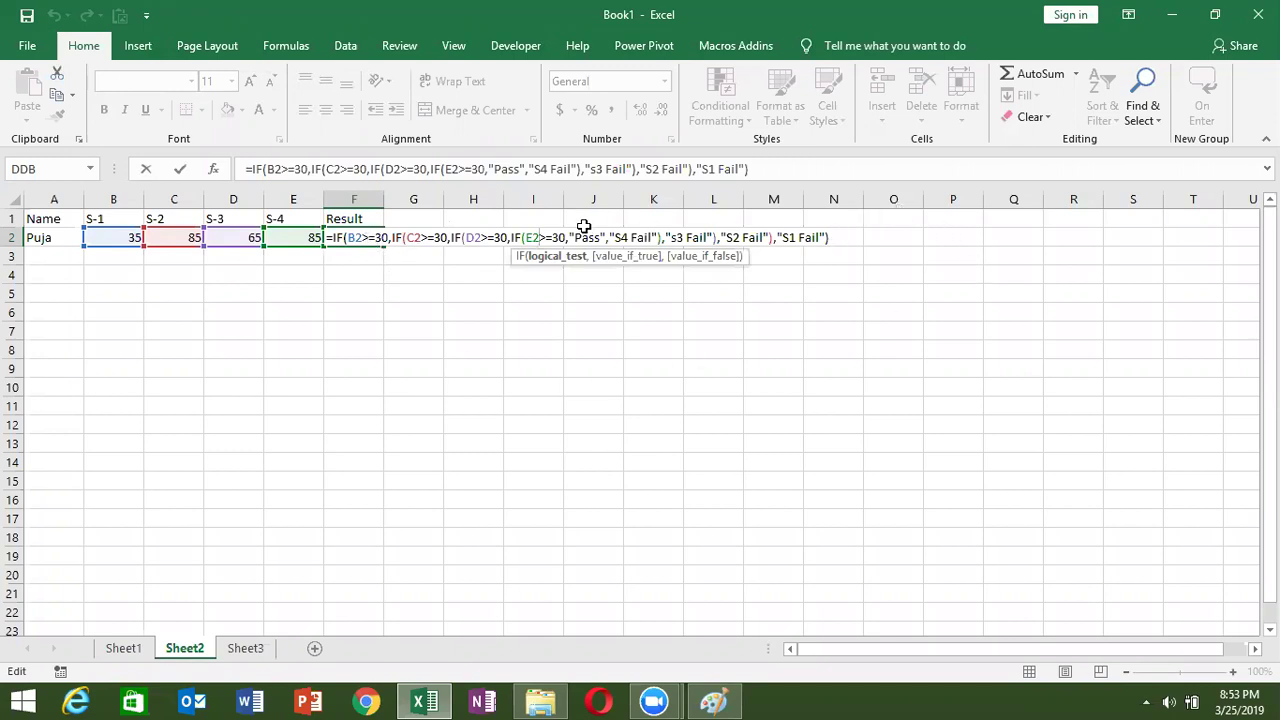
pyautogui.click(430, 252)
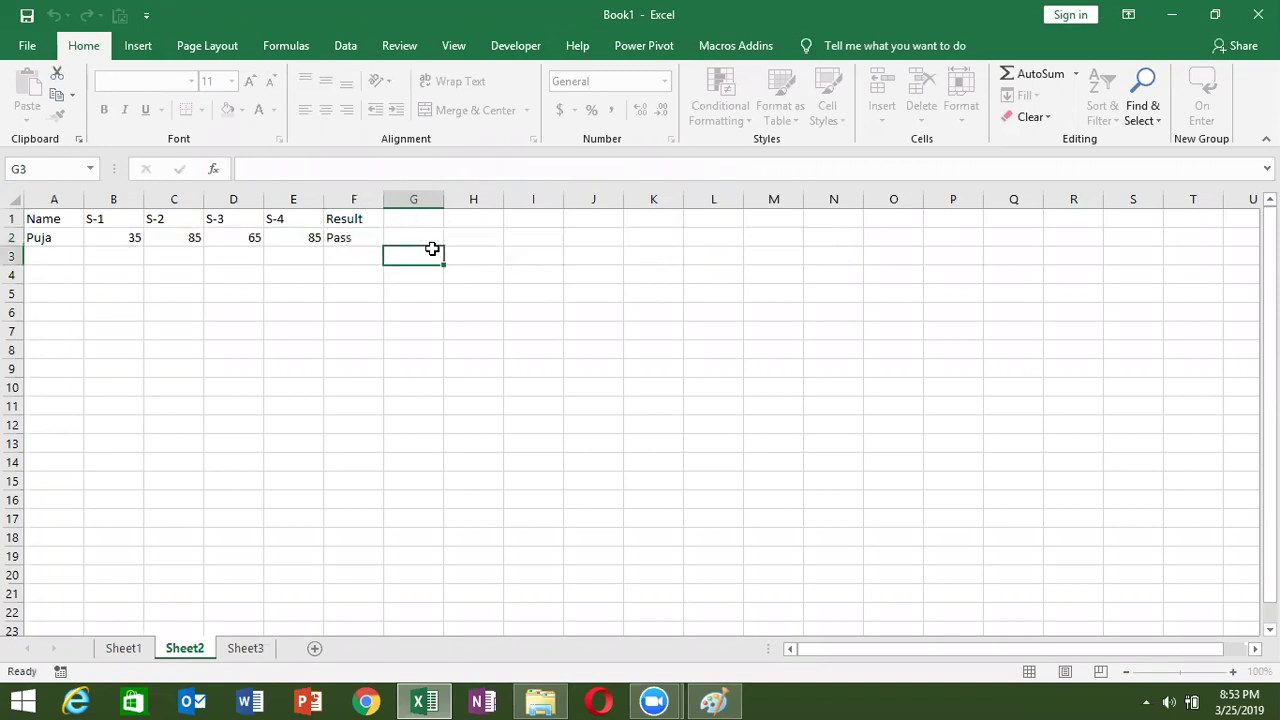
pyautogui.doubleClick(348, 240)
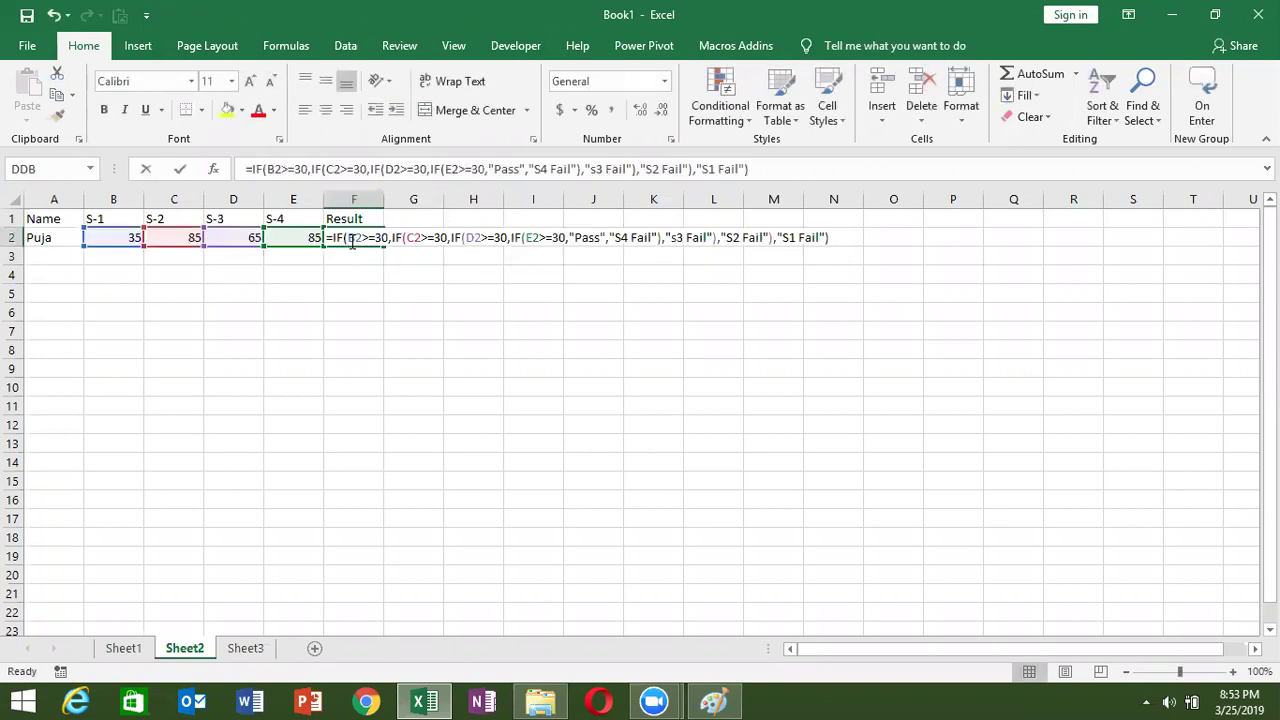
pyautogui.click(434, 238)
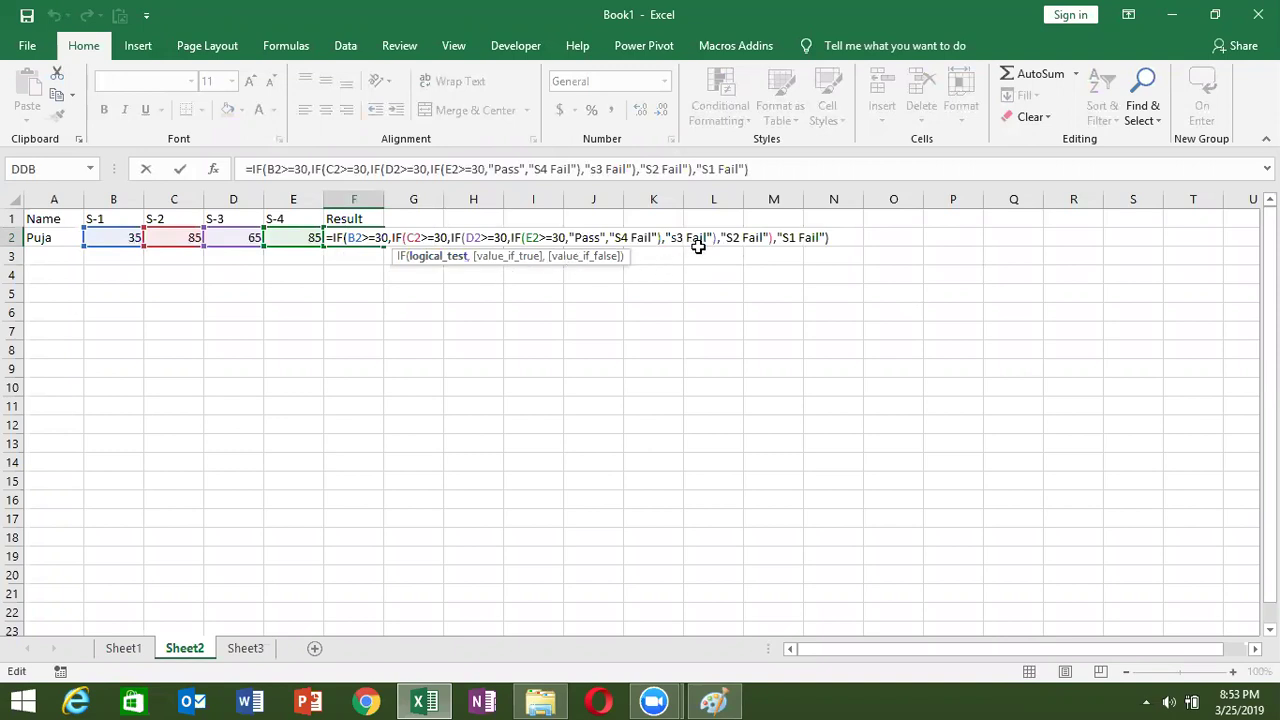
pyautogui.click(488, 238)
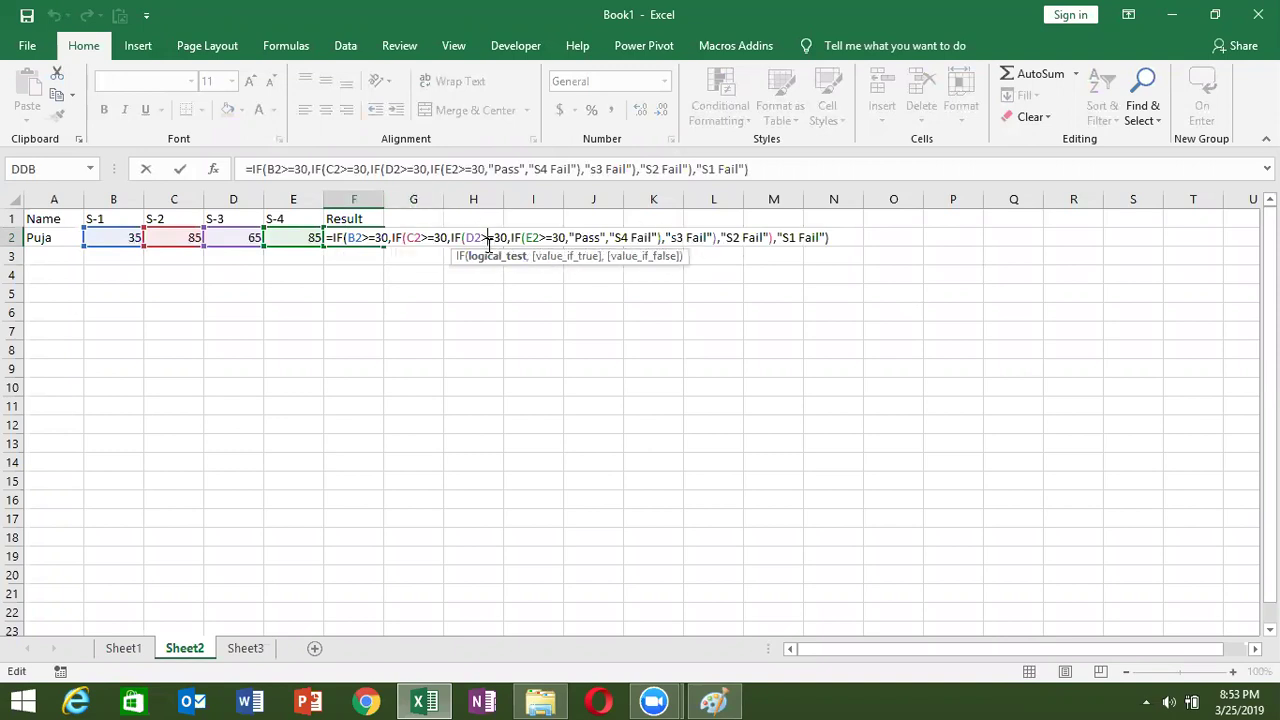
pyautogui.click(539, 237)
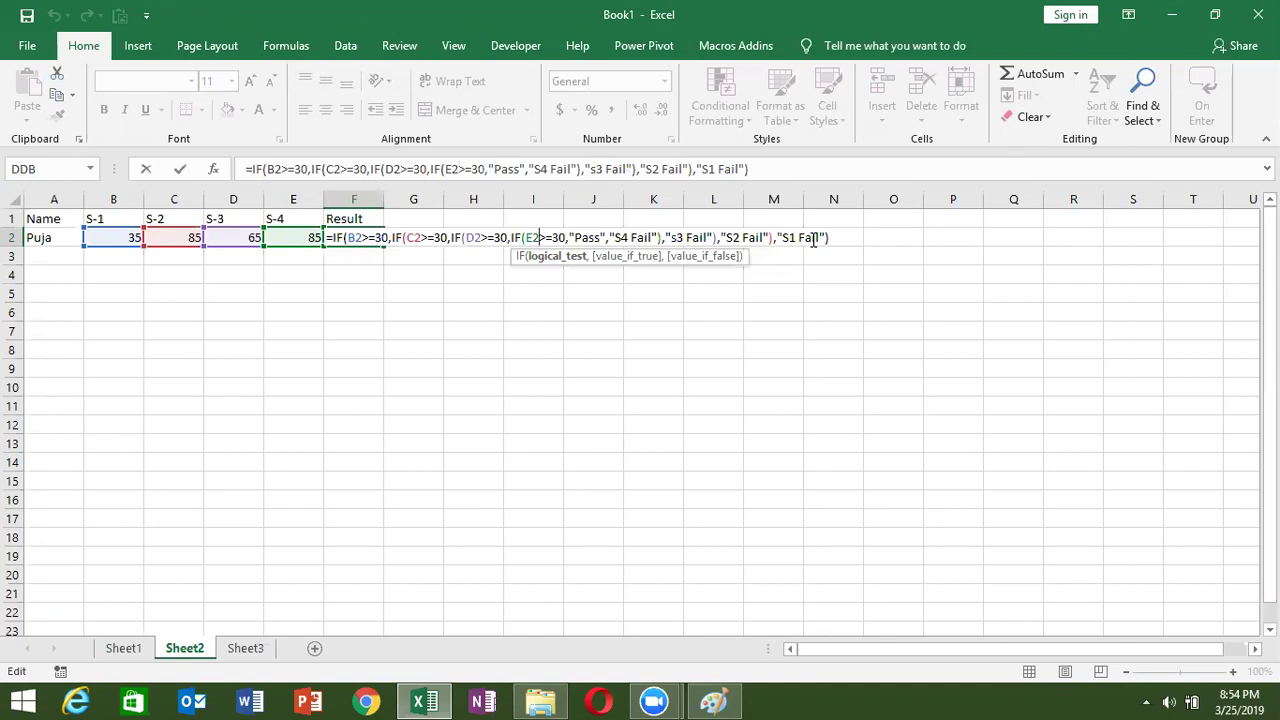
pyautogui.press('Return')
pyautogui.press('Down')
pyautogui.press('Down')
pyautogui.press('Down')
pyautogui.press('Down')
pyautogui.press('Down')
pyautogui.press('Left')
pyautogui.press('Left')
pyautogui.press('Left')
pyautogui.press('Left')
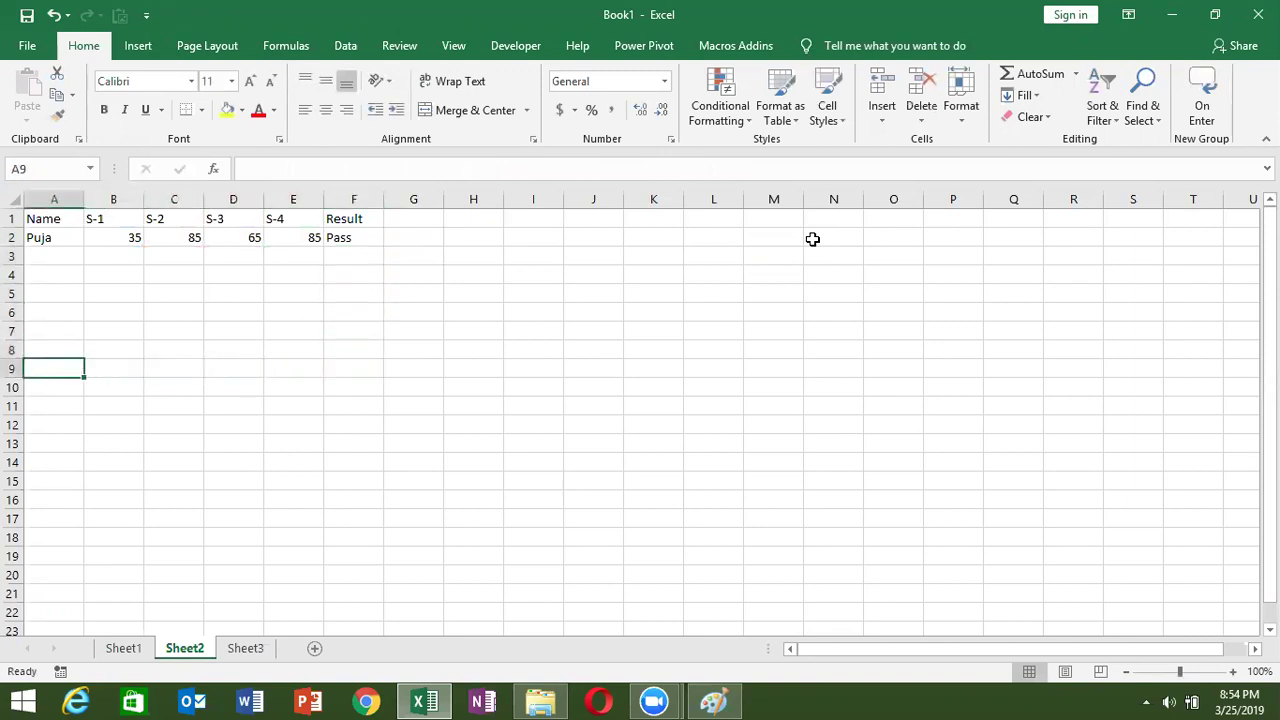
# Enter ID in A9 and the Name header in A10.
pyautogui.write('ID')
pyautogui.press('Return')
pyautogui.write('NMW')
pyautogui.press('Return')
pyautogui.press('Up')
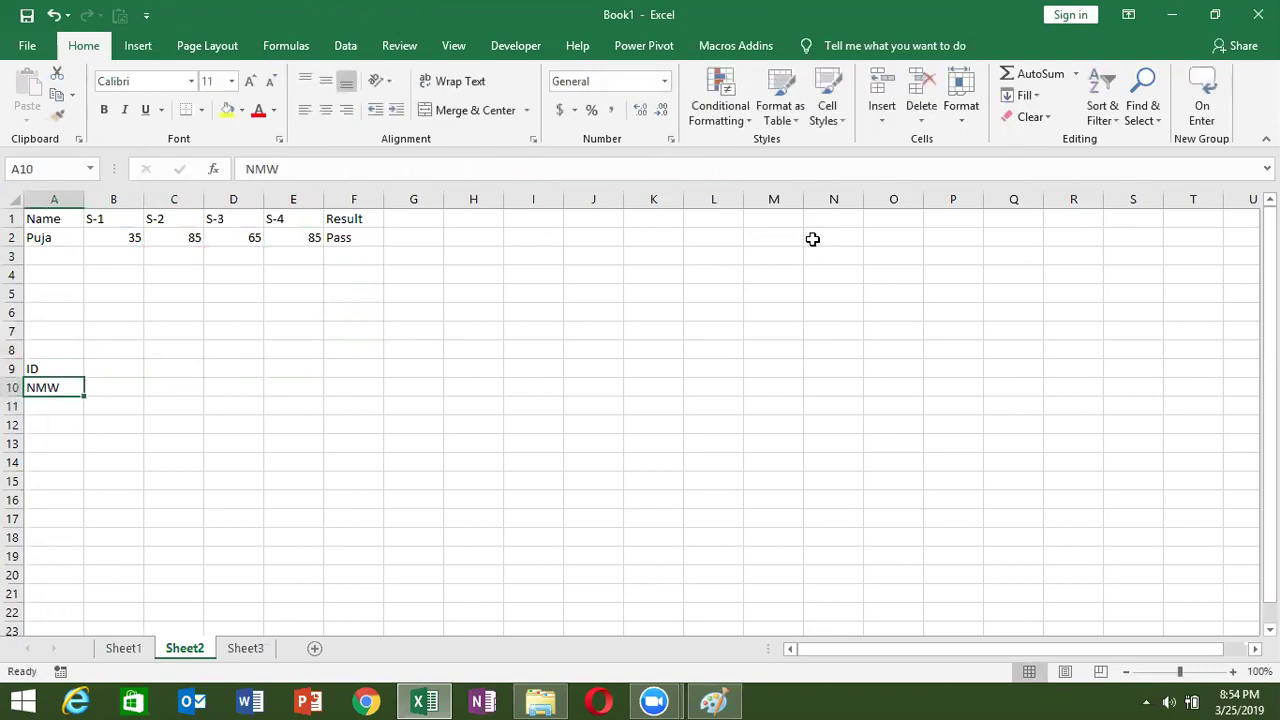
pyautogui.write('NM')
pyautogui.press('BackSpace')
pyautogui.press('BackSpace')
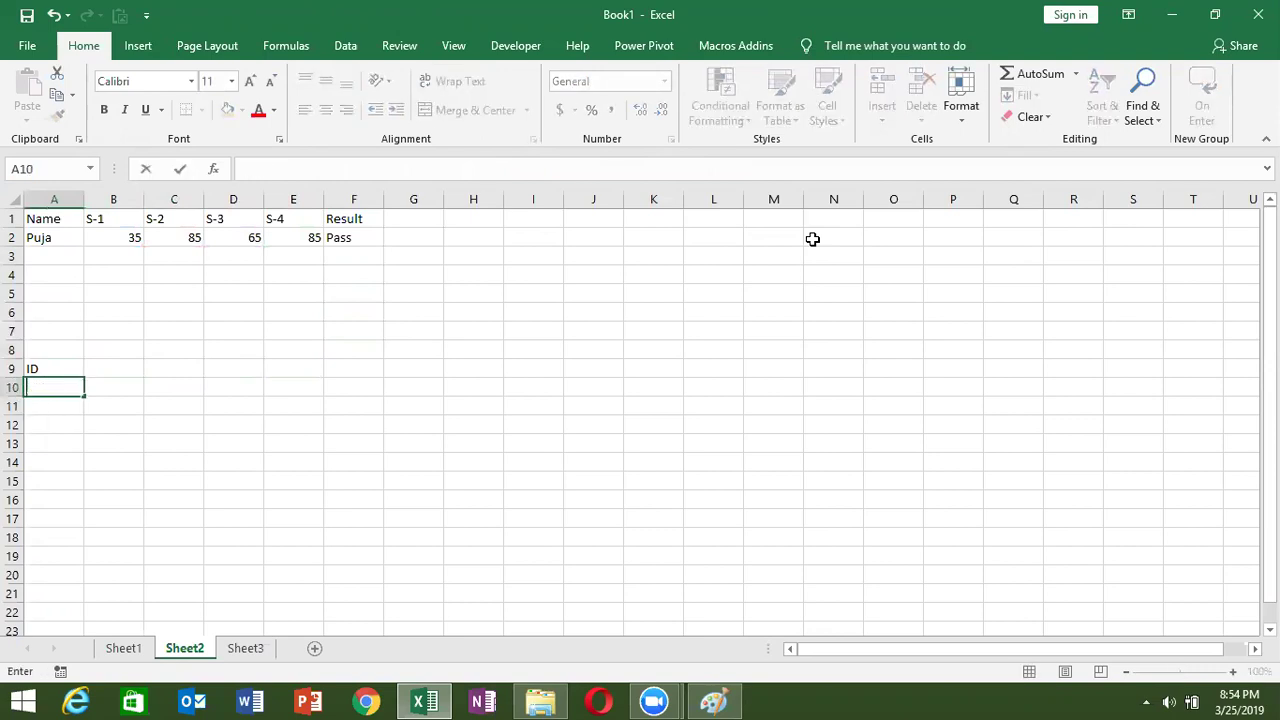
pyautogui.write('Name')
pyautogui.press('Tab')
# Add headers PAN, DL, Voter, Pass across B10:E10 and begin =IF( in F11.
pyautogui.write('P')
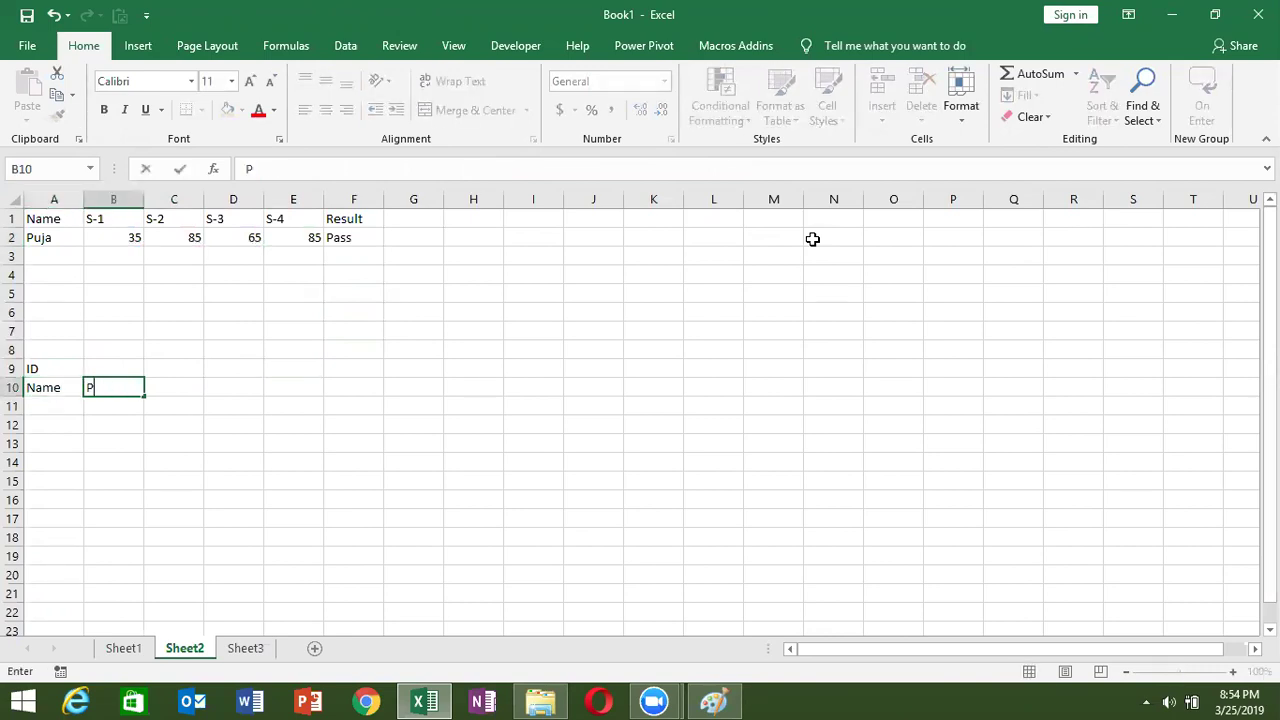
pyautogui.write('AN')
pyautogui.press('Tab')
pyautogui.write('DL')
pyautogui.press('Tab')
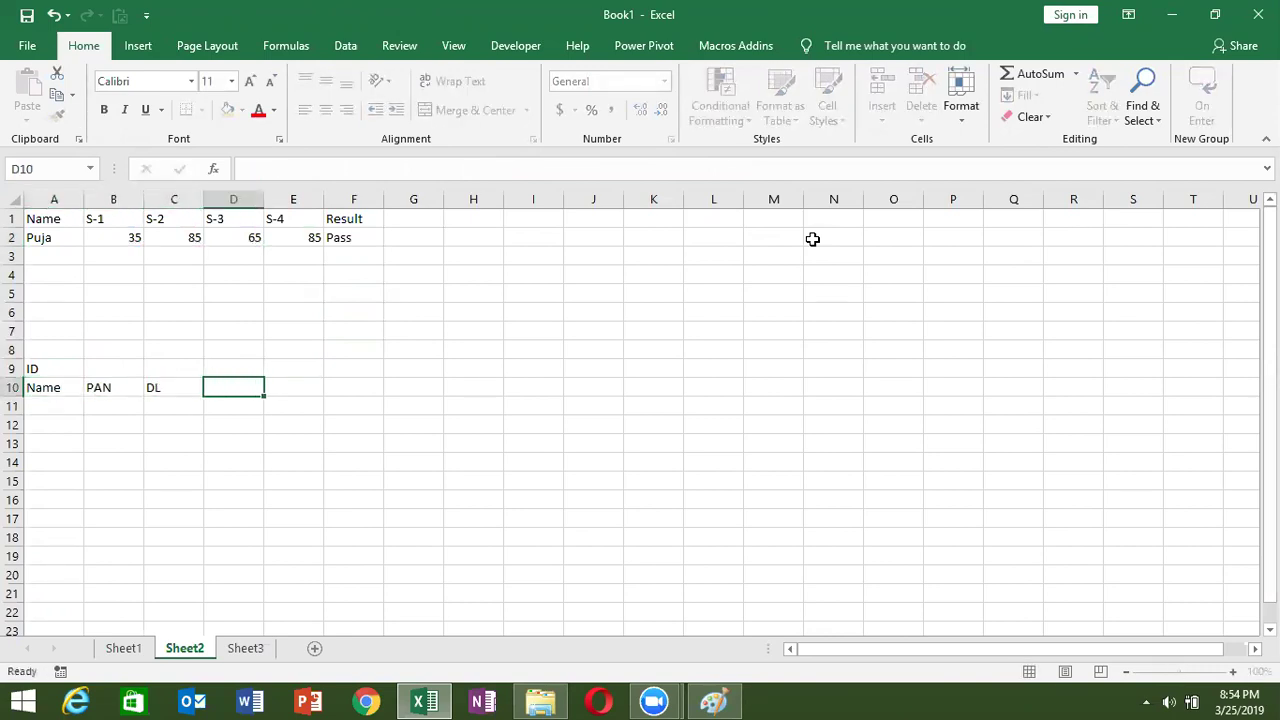
pyautogui.write('Voter')
pyautogui.press('Tab')
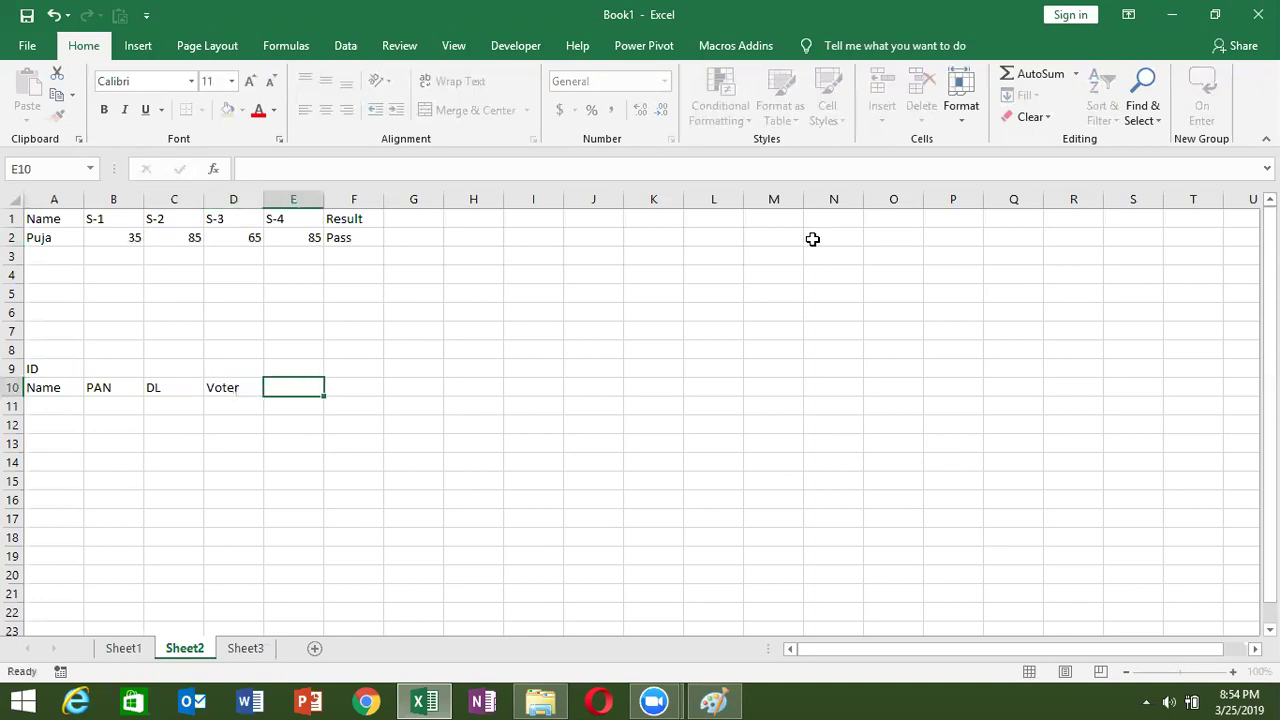
pyautogui.write('Pass')
pyautogui.press('Return')
pyautogui.press('Right')
pyautogui.write('=')
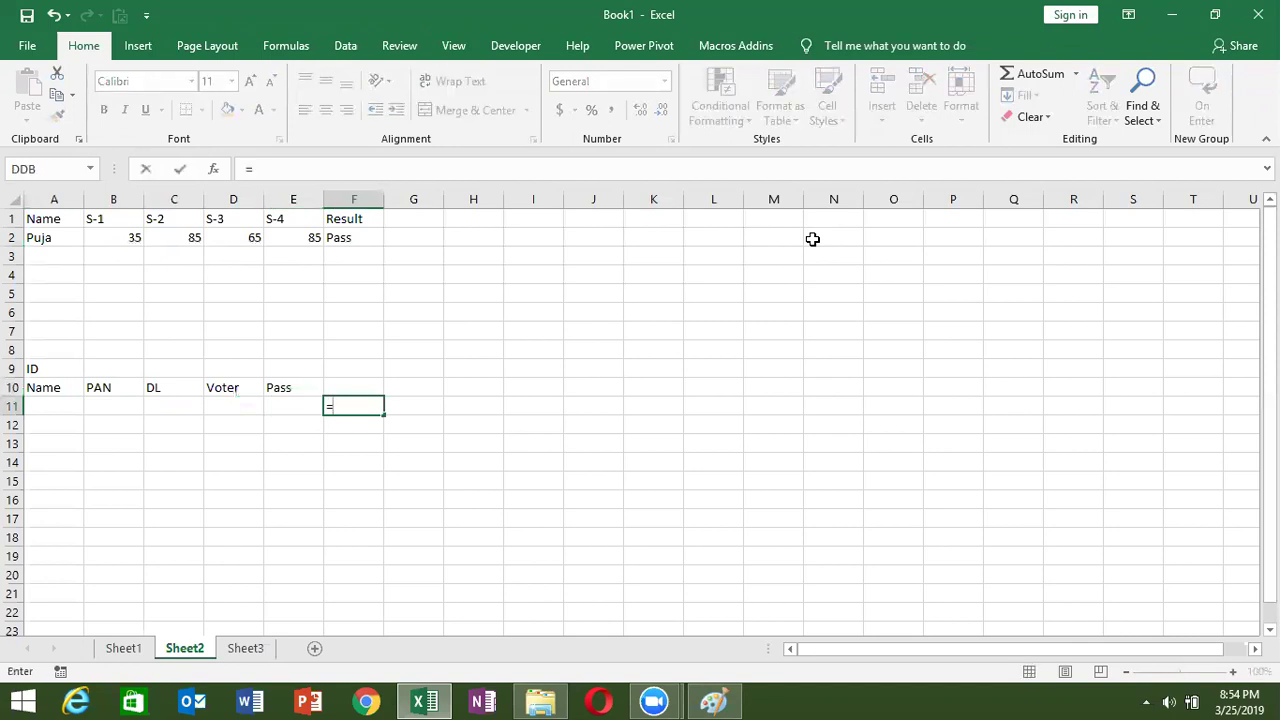
pyautogui.write('IF(')
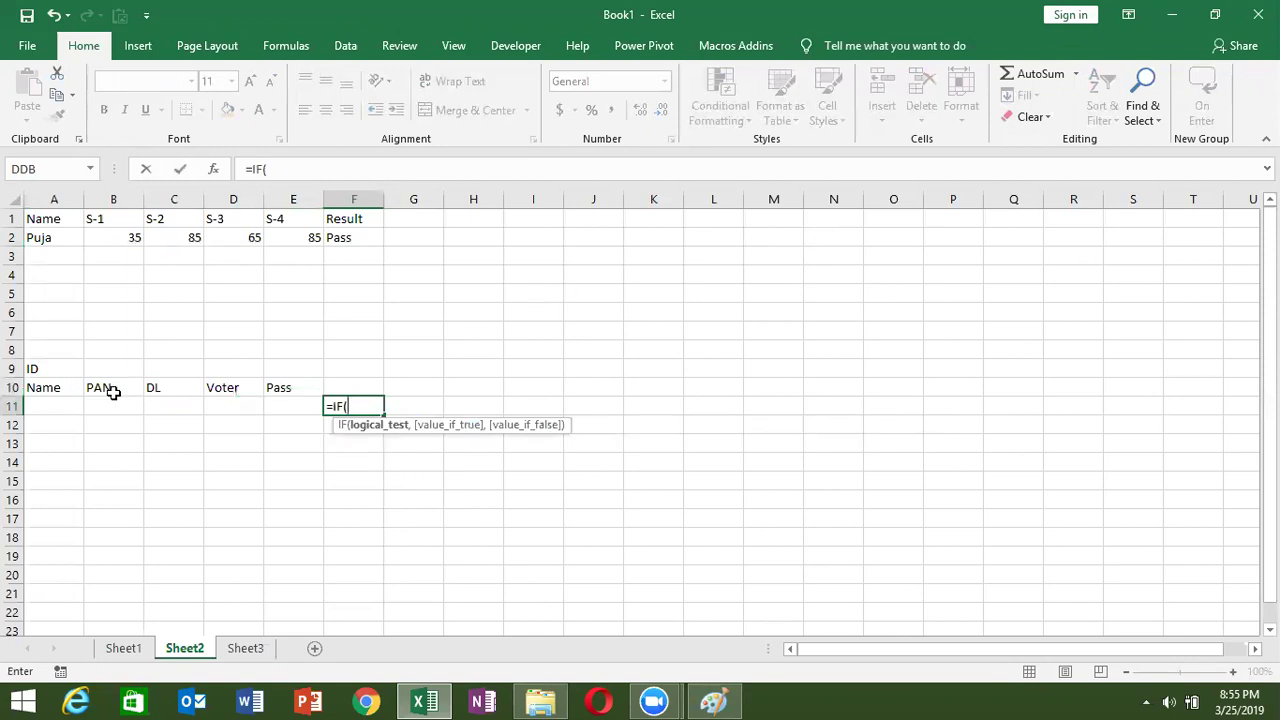
# Start F11's nested IF with B11 and C11 tests for "y" returning "OK".
pyautogui.click(100, 404)
pyautogui.write('="y","OK"')
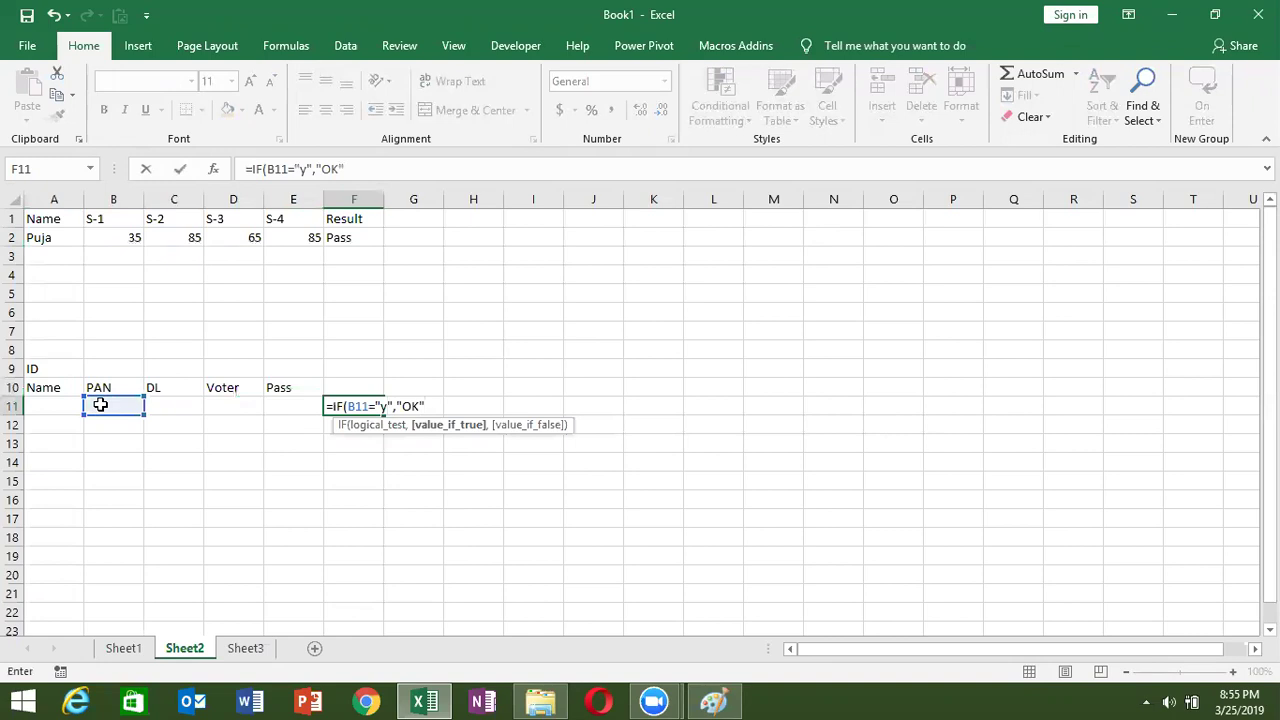
pyautogui.write(',i')
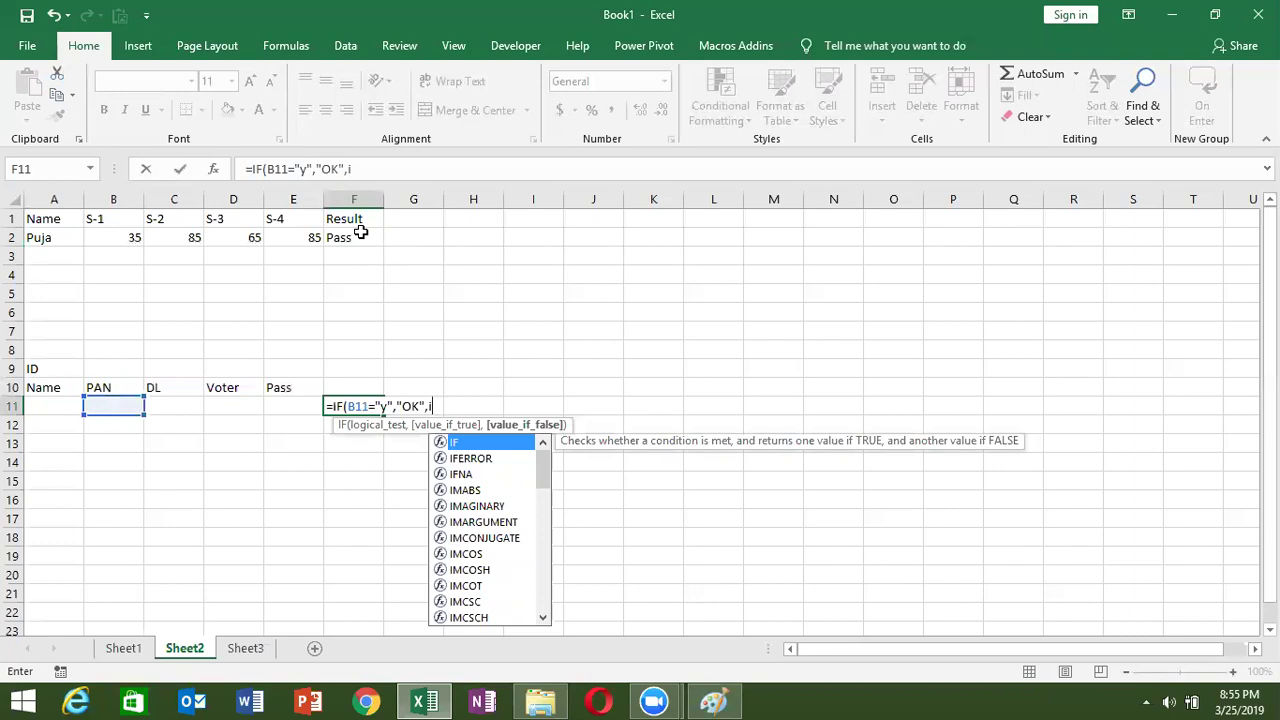
pyautogui.press('Tab')
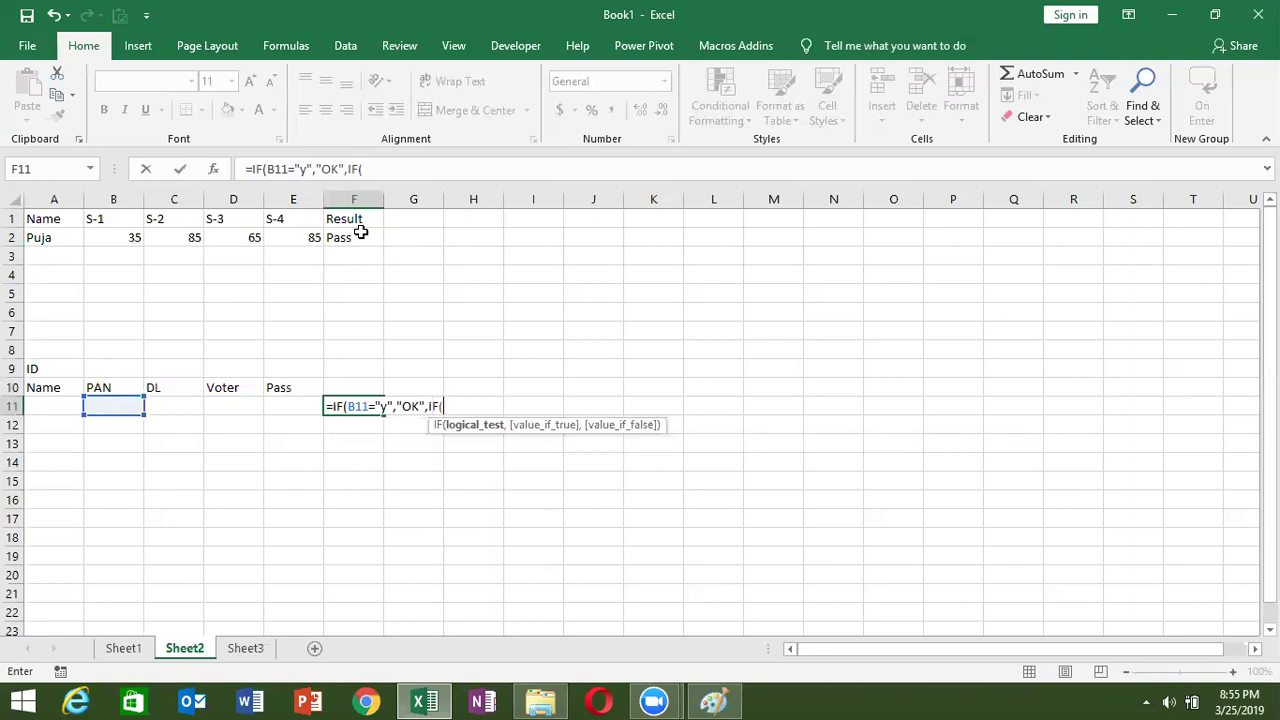
pyautogui.click(190, 406)
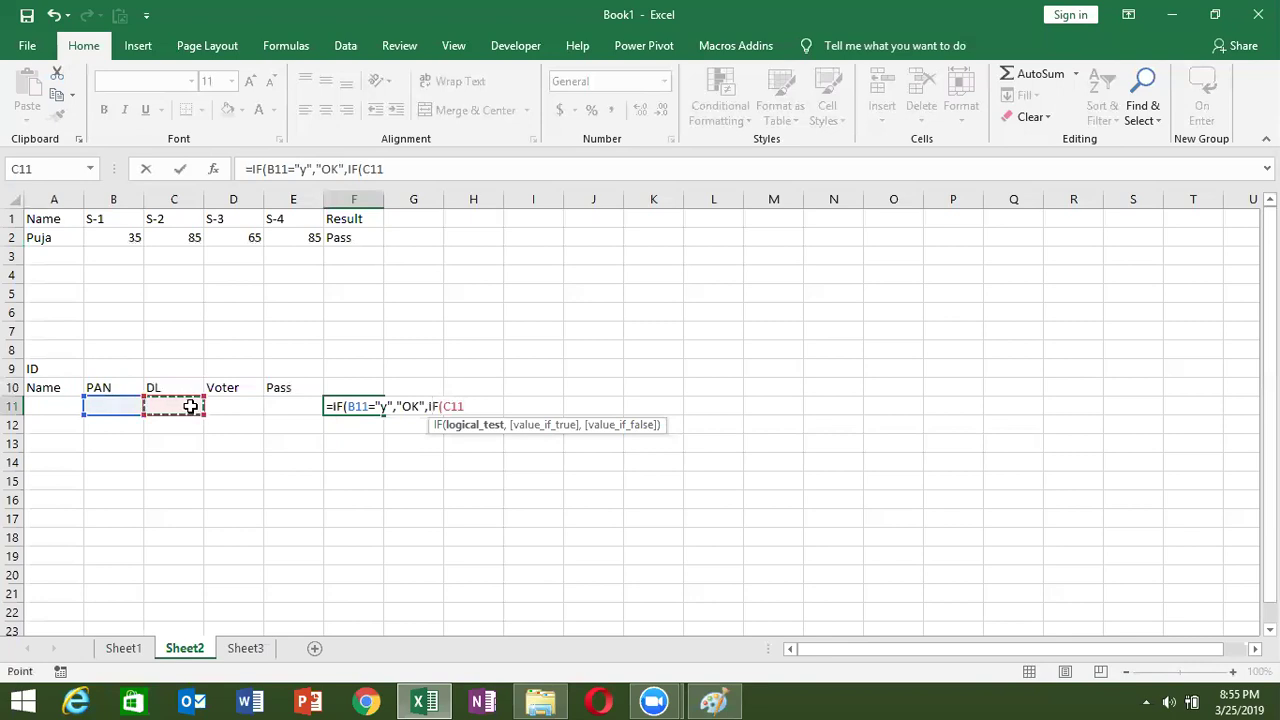
pyautogui.write('="y"m')
pyautogui.press('BackSpace')
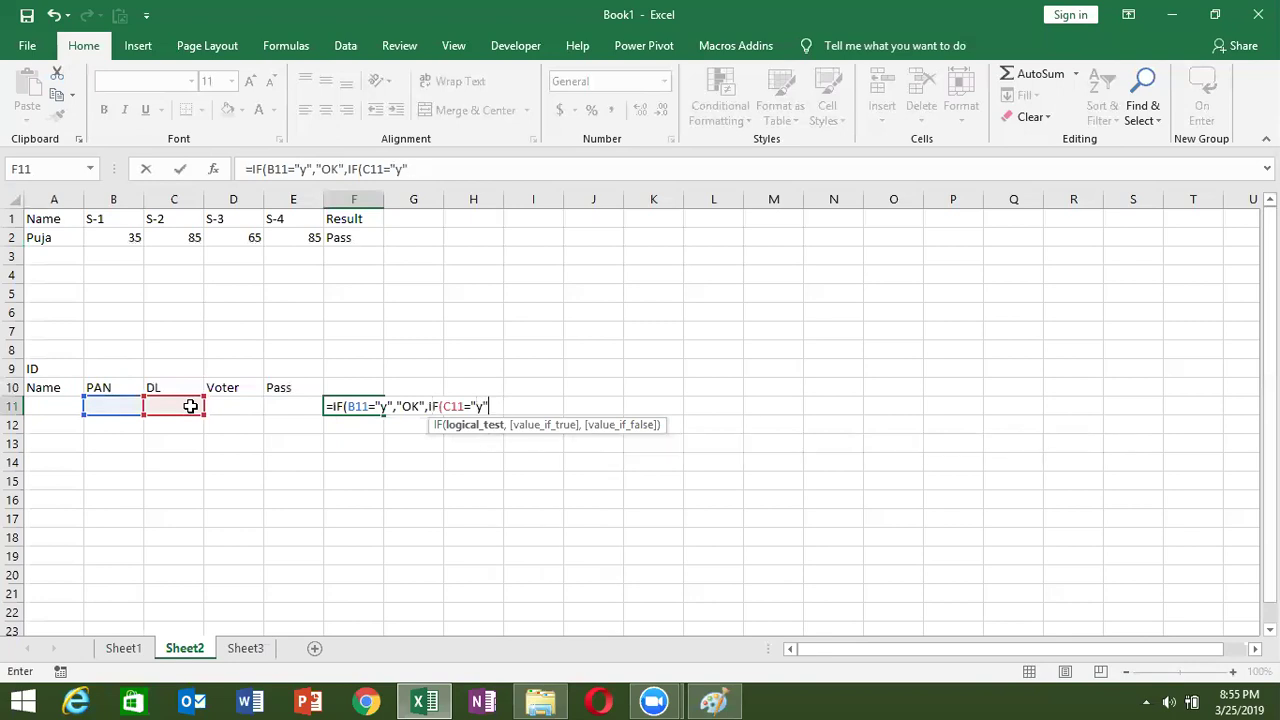
pyautogui.write(',"OK",if(')
# Finish F11's formula with D11 and E11 tests and a "Pending" fallback, accepting the bracket correction.
pyautogui.click(235, 404)
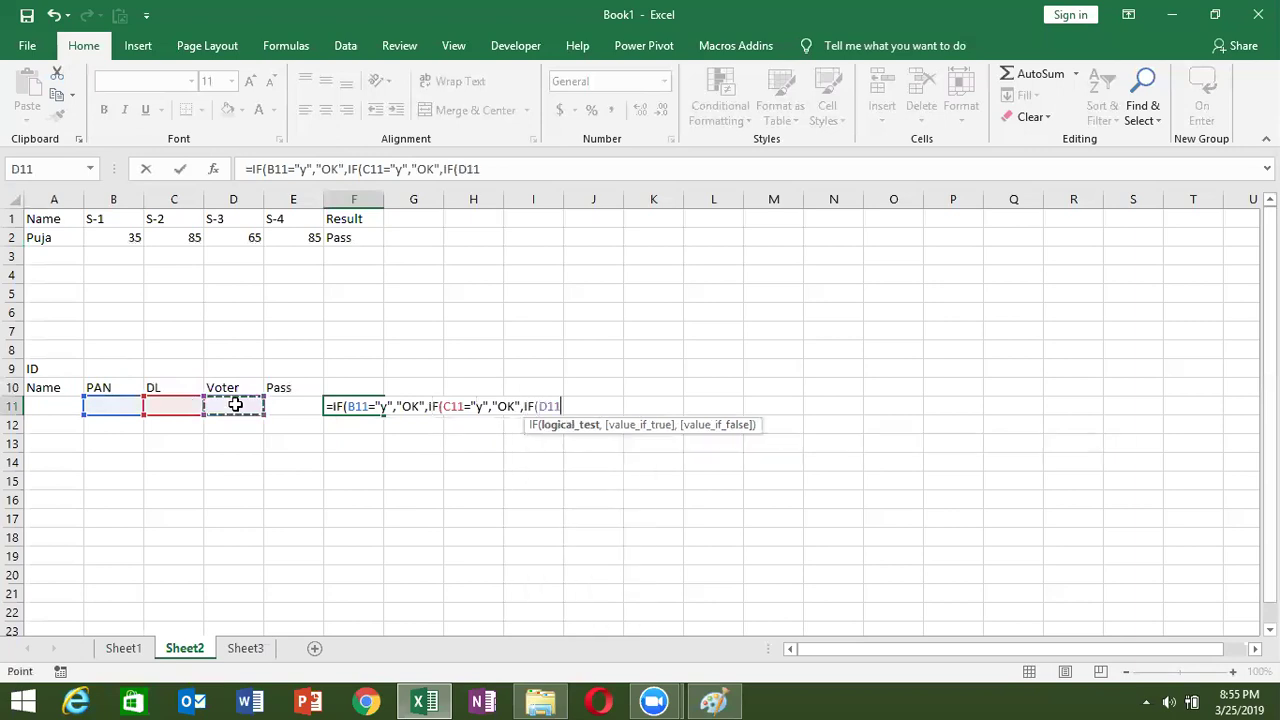
pyautogui.write('="y"m')
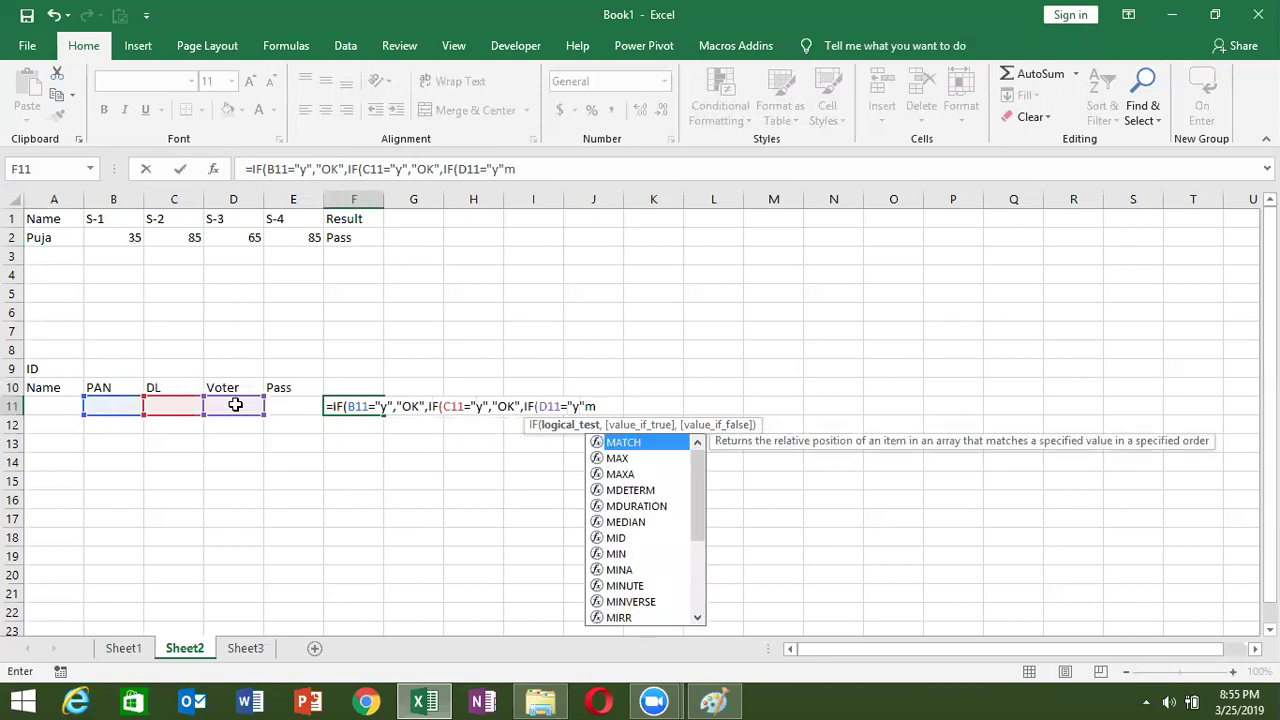
pyautogui.press('BackSpace')
pyautogui.write(',"OK"')
pyautogui.write(',')
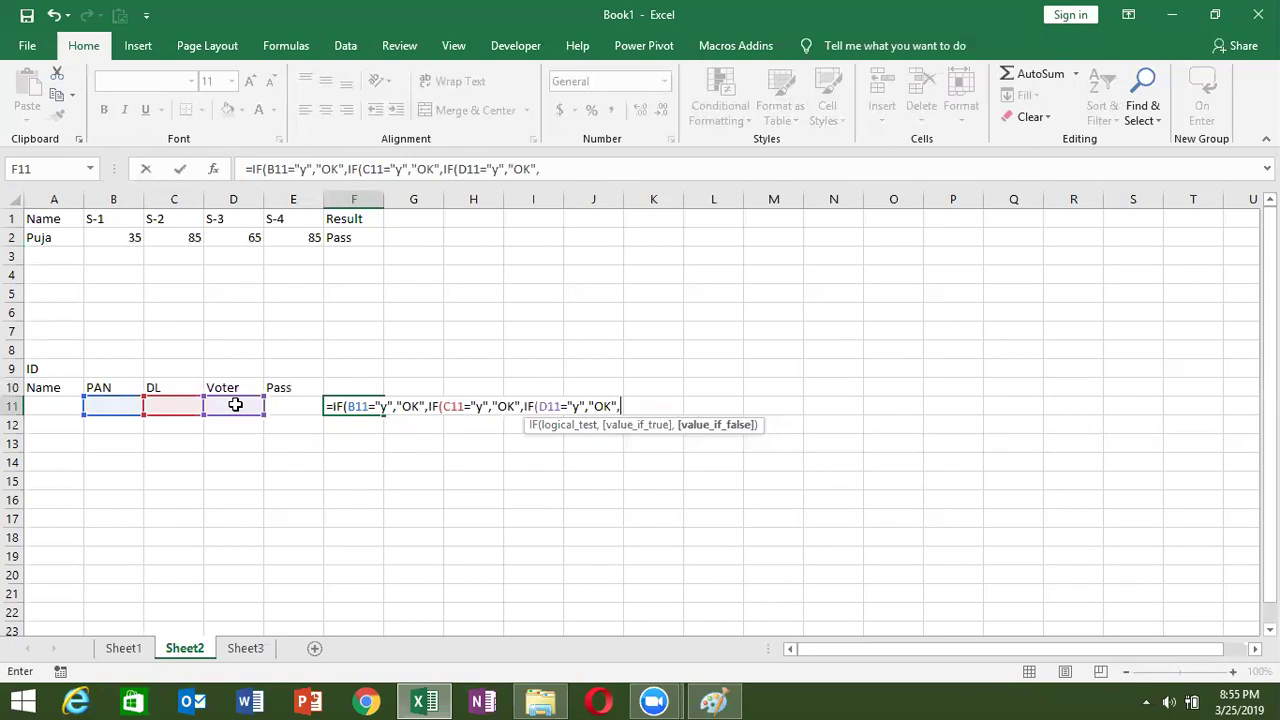
pyautogui.write('IF(')
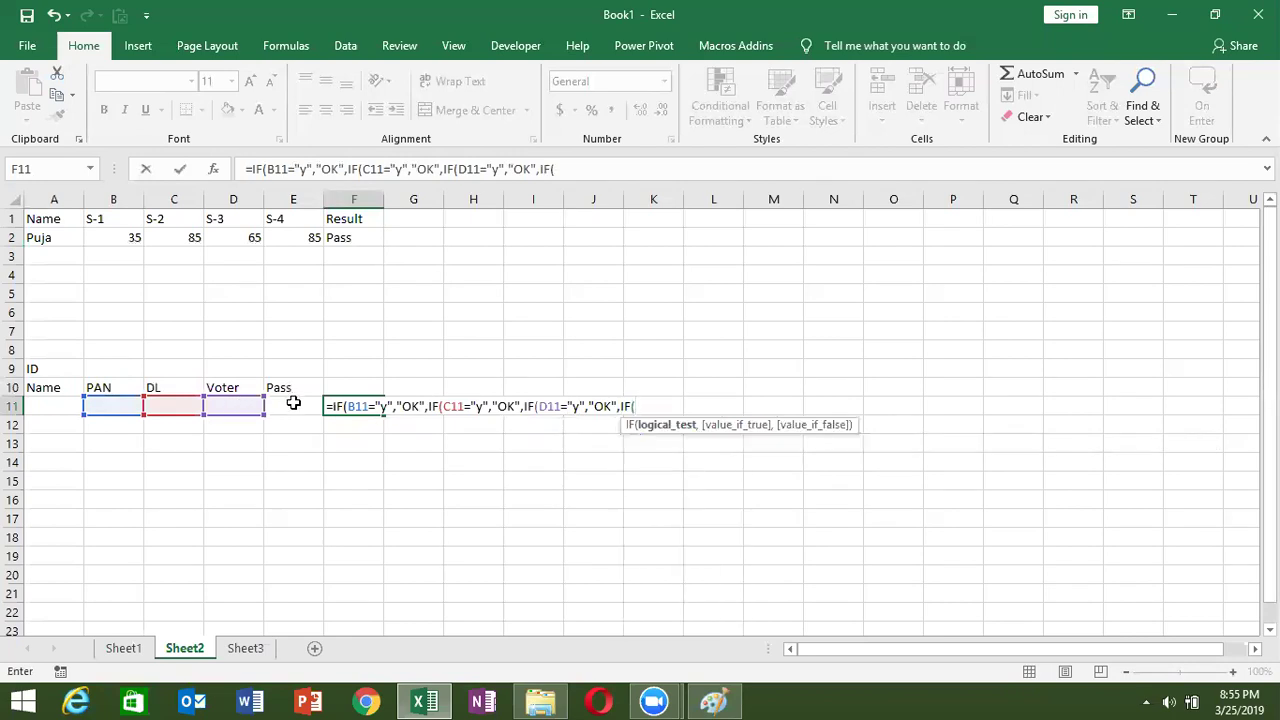
pyautogui.click(292, 403)
pyautogui.write('="')
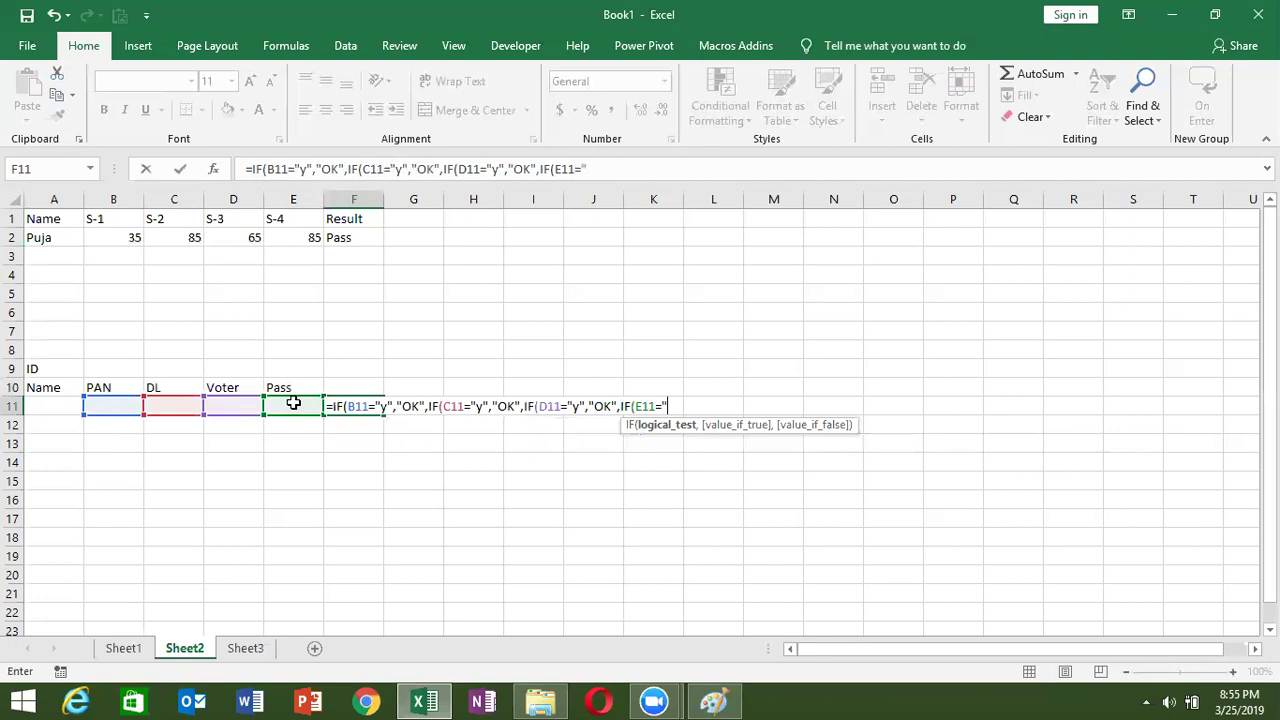
pyautogui.write('y')
pyautogui.write('","OK","Pending")')
pyautogui.press('Return')
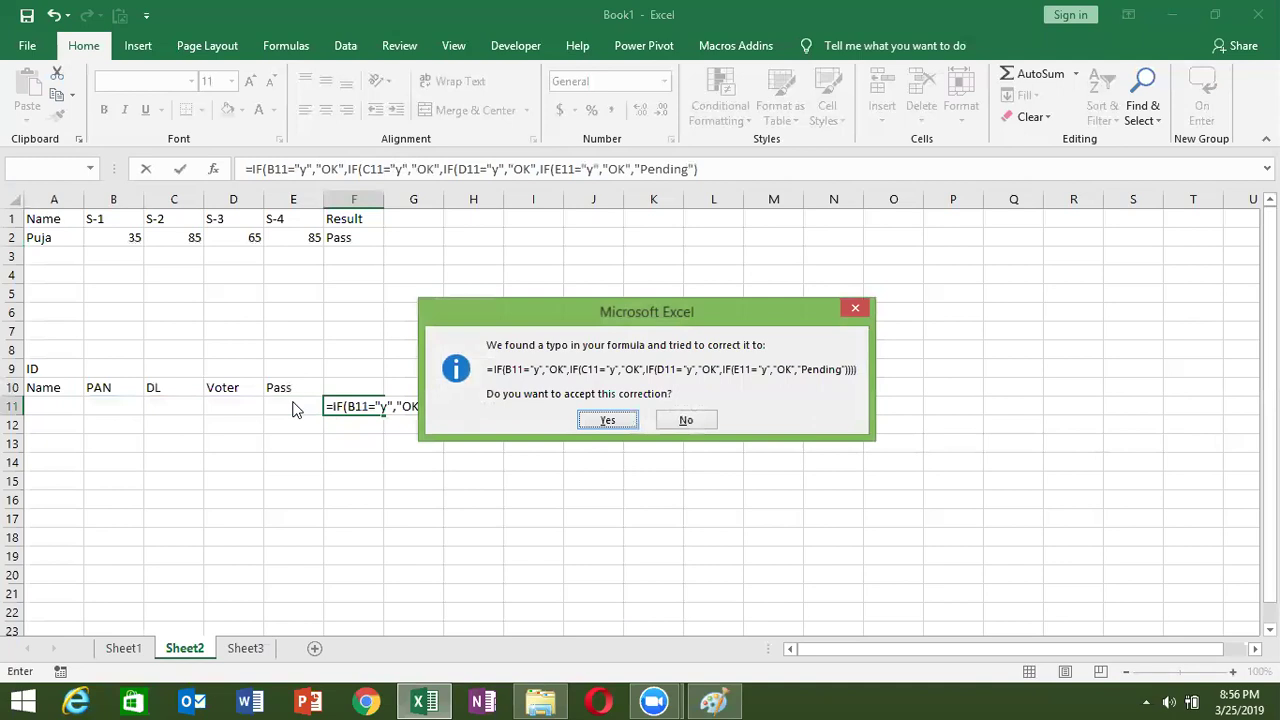
pyautogui.press('Return')
pyautogui.press('Up')
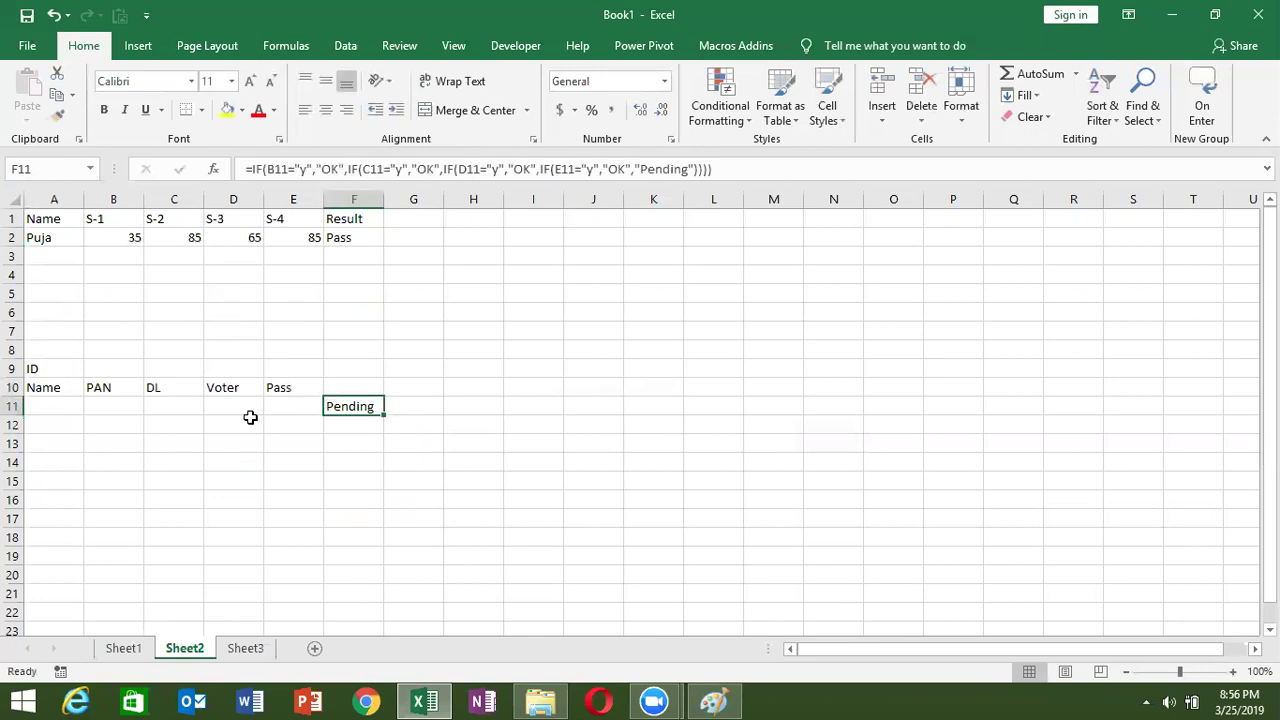
# Enter y under Voter in D11 so F11 shows OK, and recheck F11's formula.
pyautogui.click(233, 410)
pyautogui.write('y')
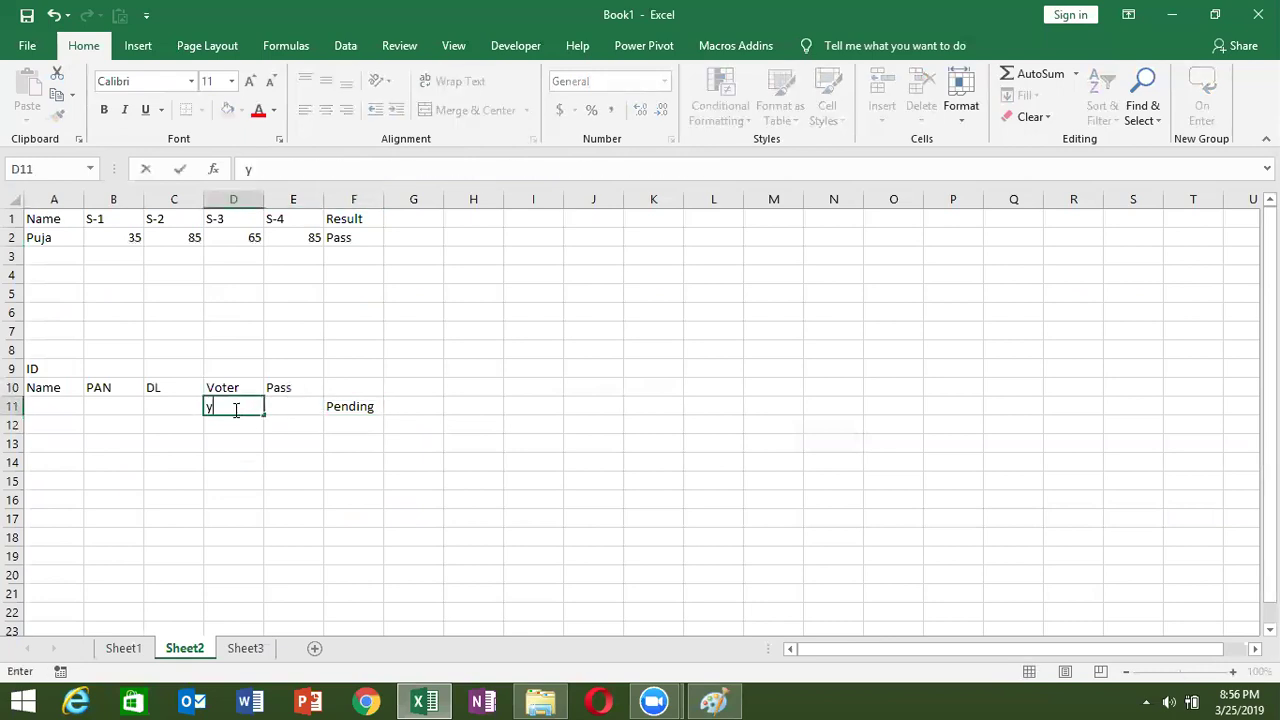
pyautogui.click(286, 457)
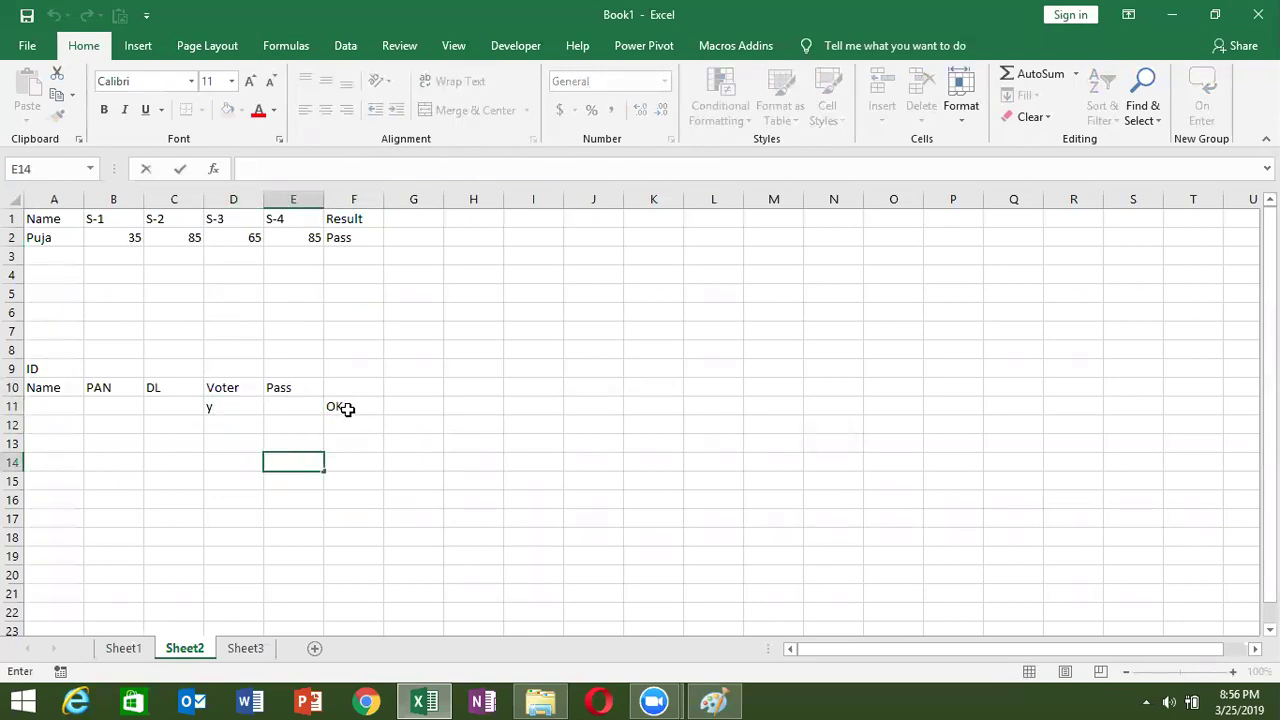
pyautogui.doubleClick(347, 409)
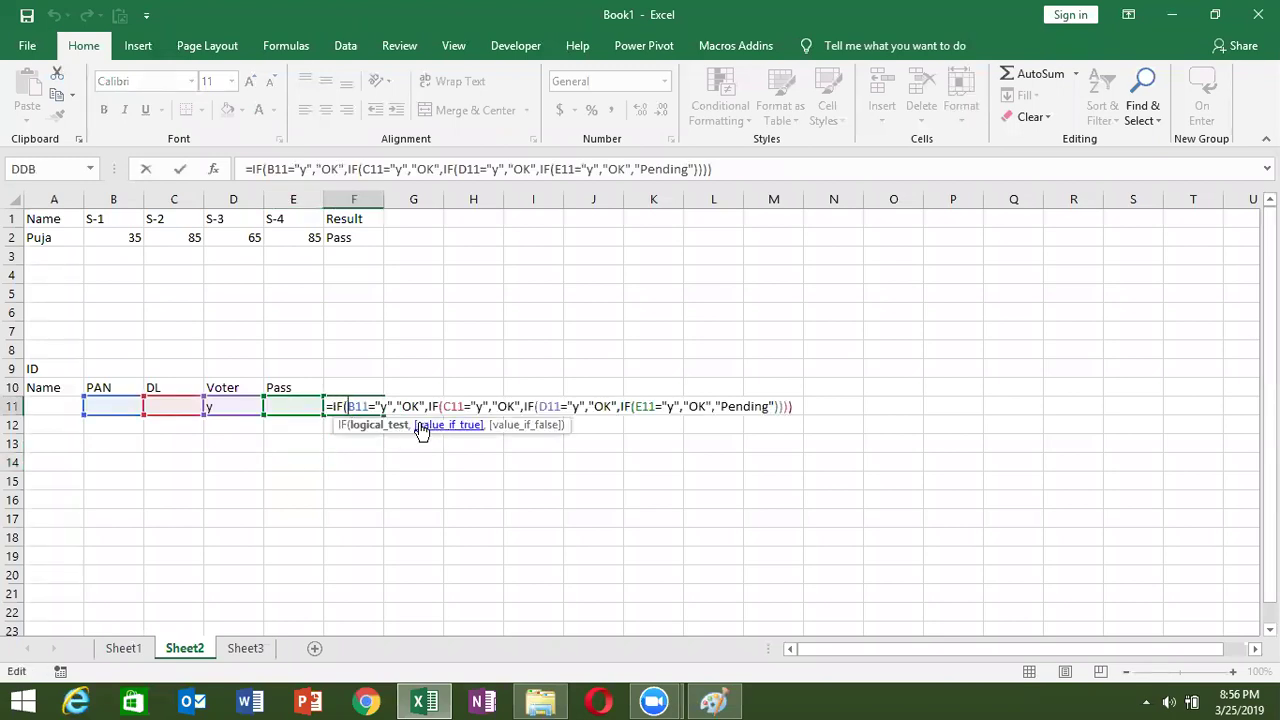
pyautogui.press('Return')
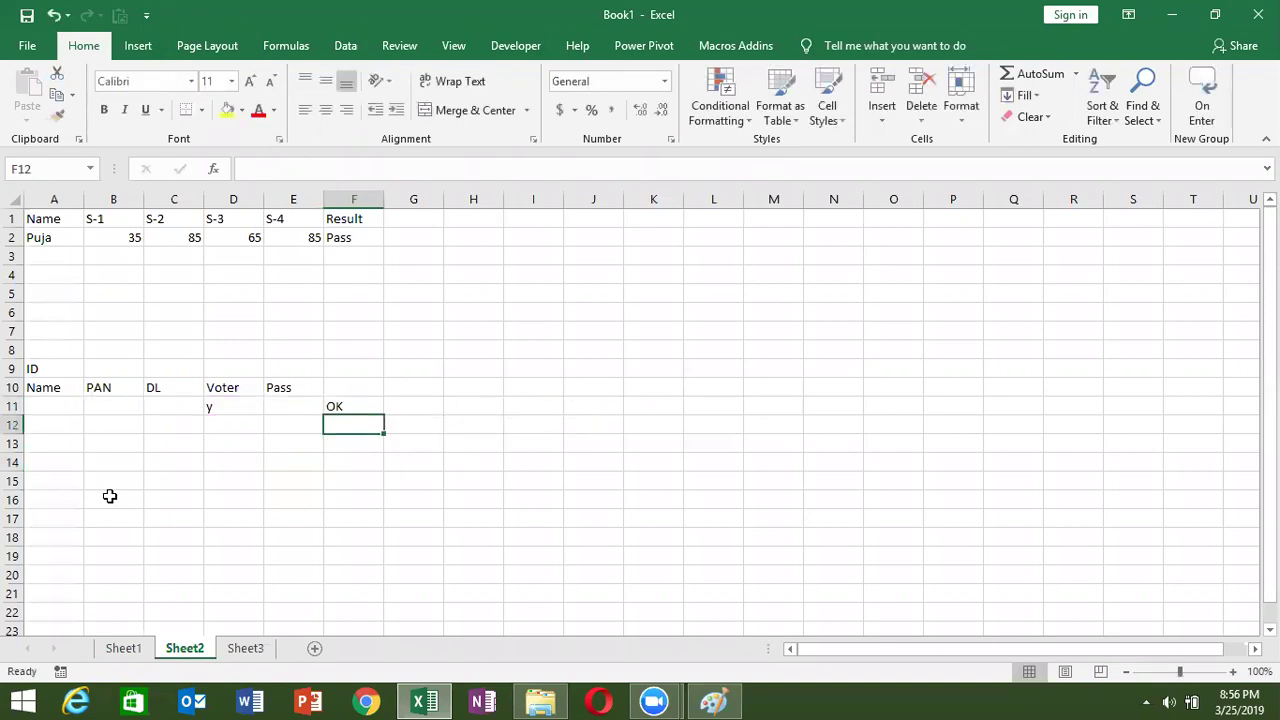
# Copy the PAN to Pass headings from B10:E10, targeting B13.
pyautogui.moveTo(100, 386); pyautogui.dragTo(268, 387)
pyautogui.hotkey('ctrl', 'c')
pyautogui.click(137, 441)
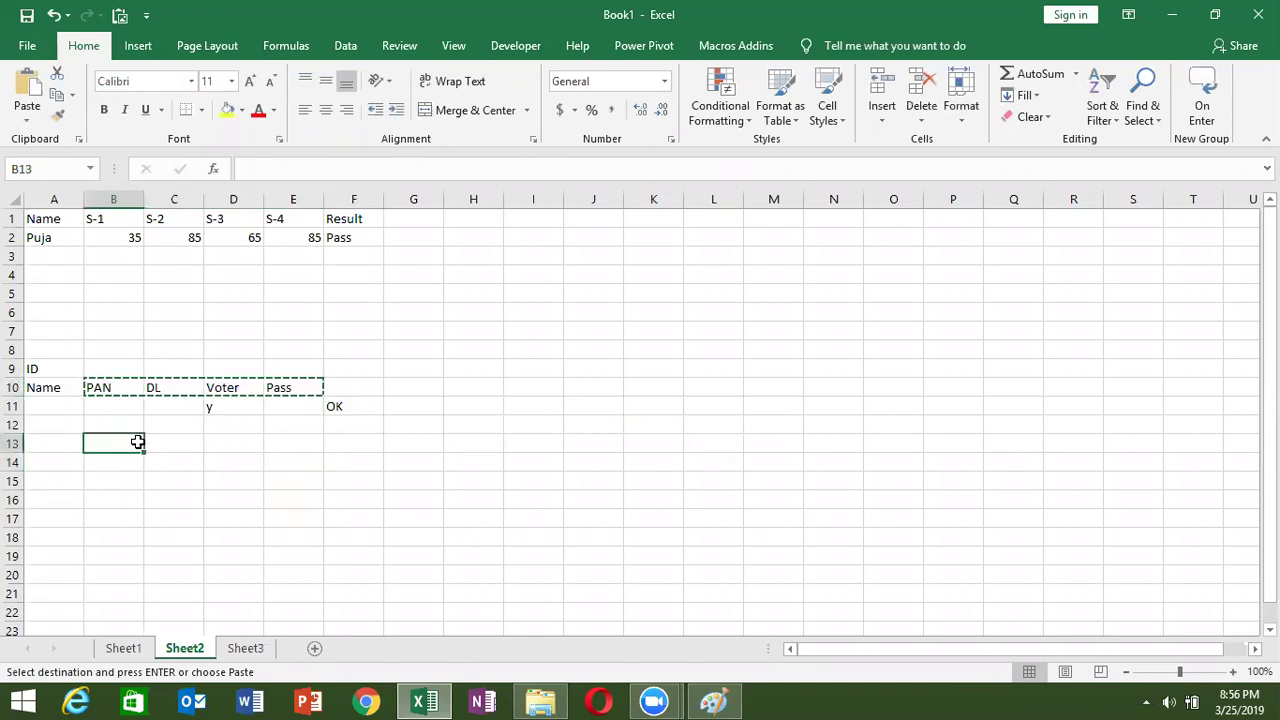
# Paste the PAN, DL, Voter and Pass headings into B13:E13, then review F2's and F11's formulas.
pyautogui.hotkey('ctrl', 'v')
pyautogui.press('Escape')
pyautogui.click(353, 238)
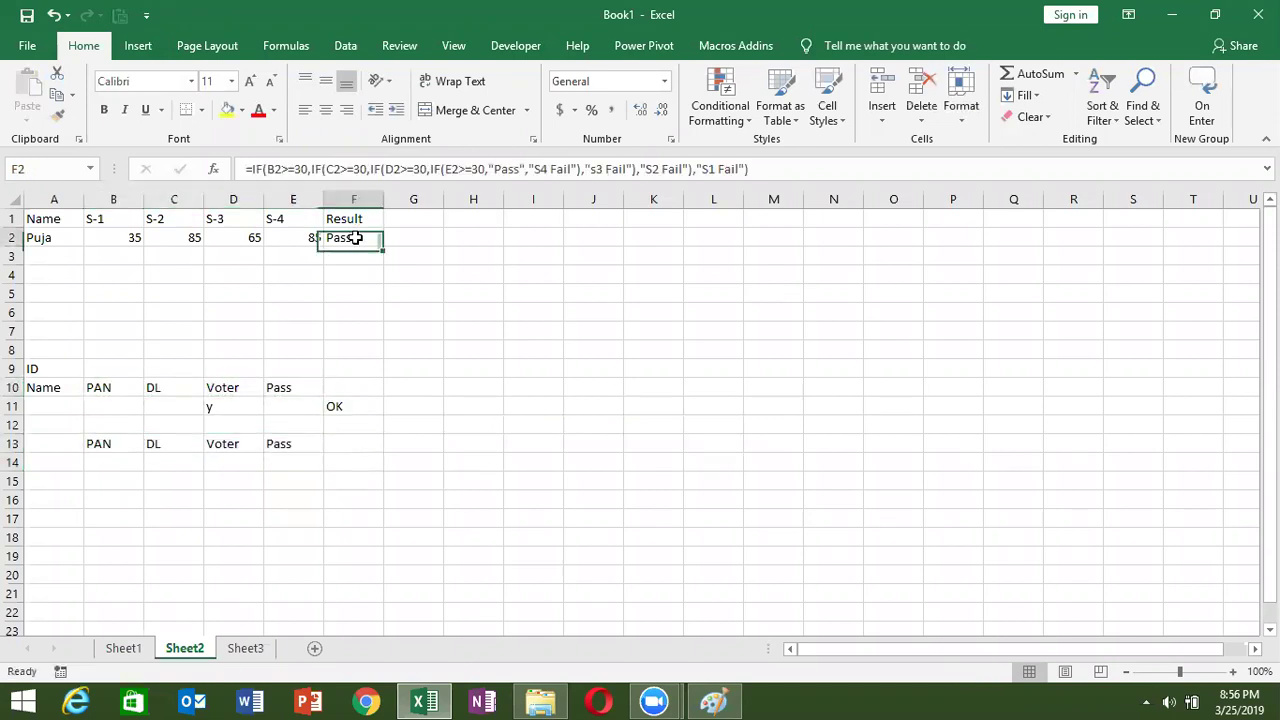
pyautogui.doubleClick(355, 238)
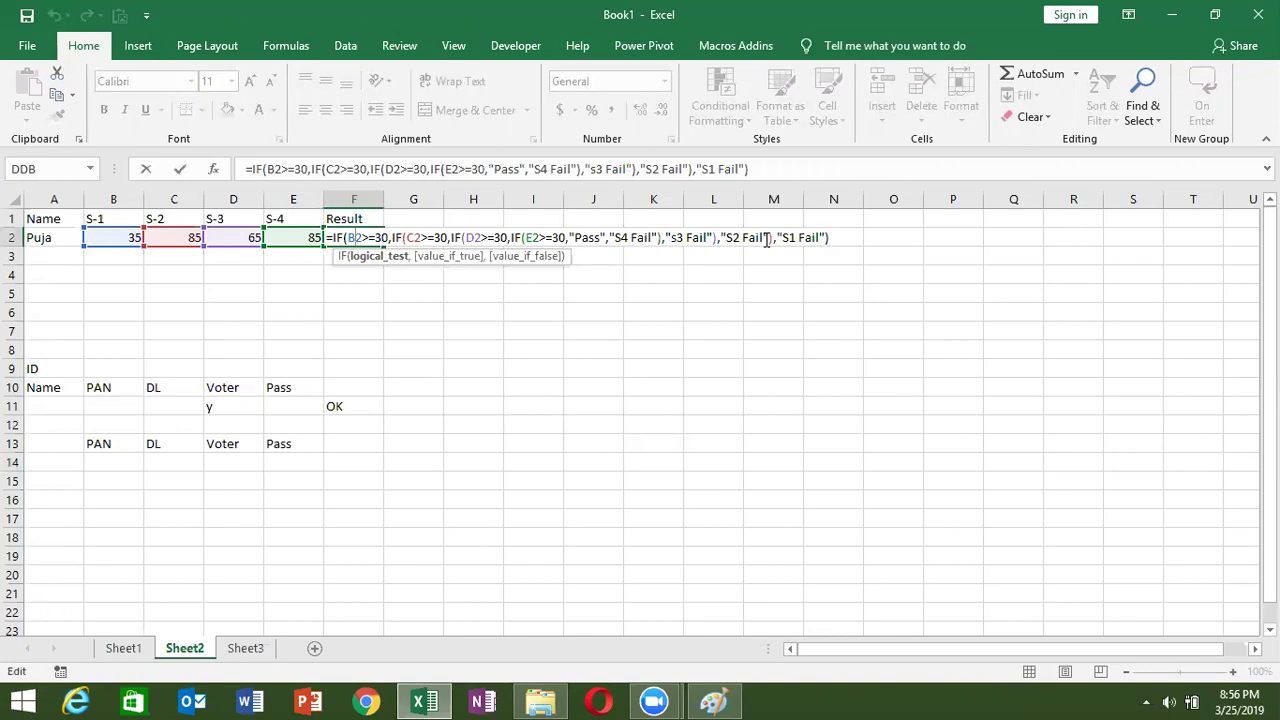
pyautogui.press('Return')
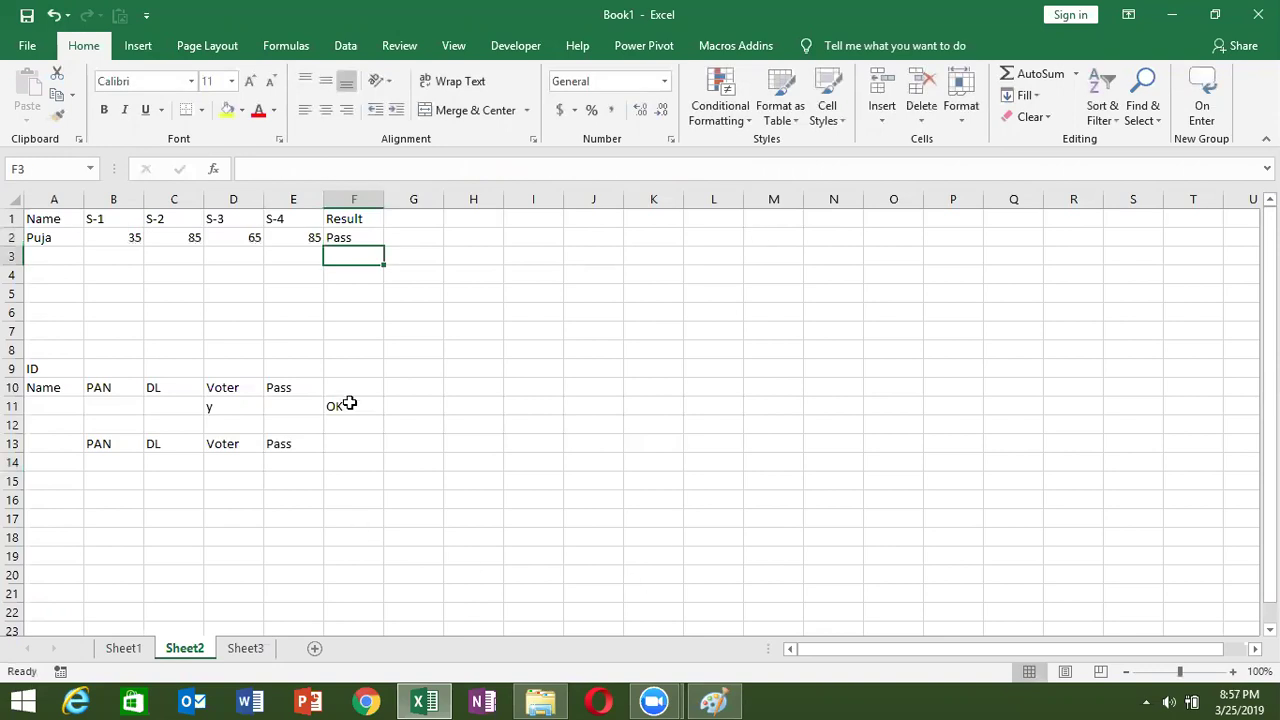
pyautogui.doubleClick(348, 403)
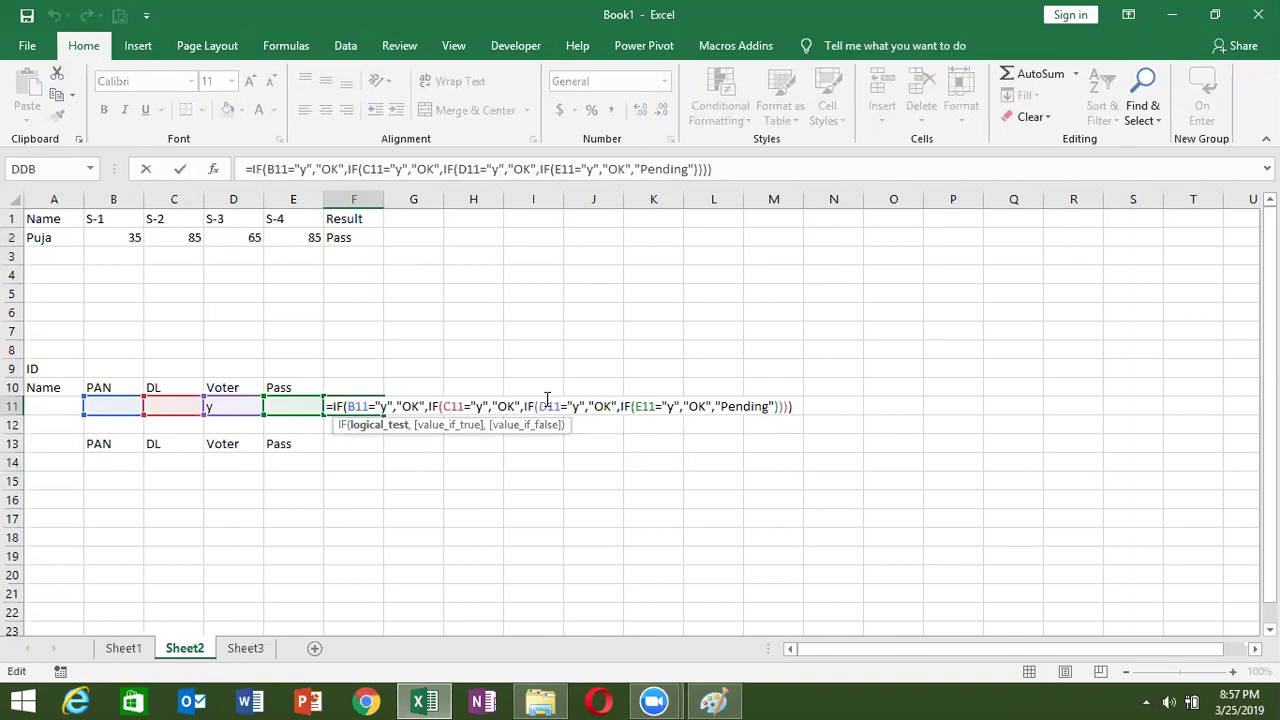
pyautogui.press('Return')
# Shade B14 yellow and C14:E14 green under the new headings.
pyautogui.click(106, 459)
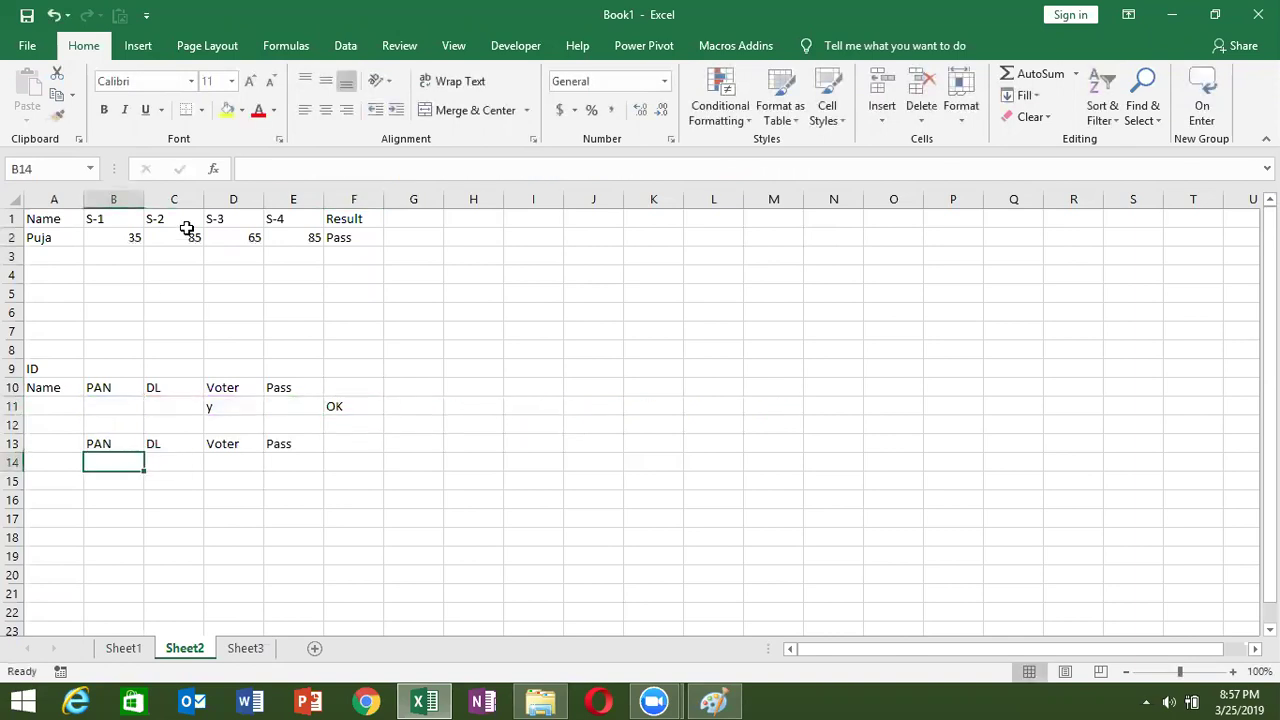
pyautogui.click(226, 110)
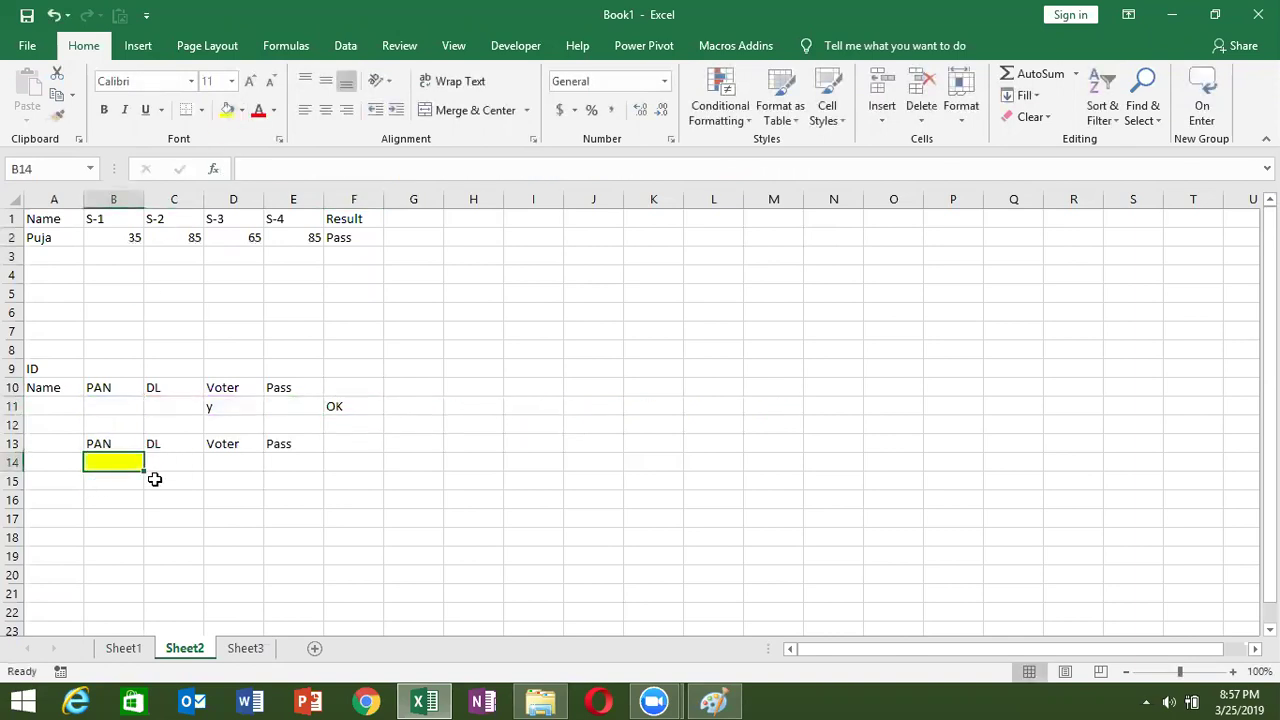
pyautogui.moveTo(169, 463); pyautogui.dragTo(280, 455)
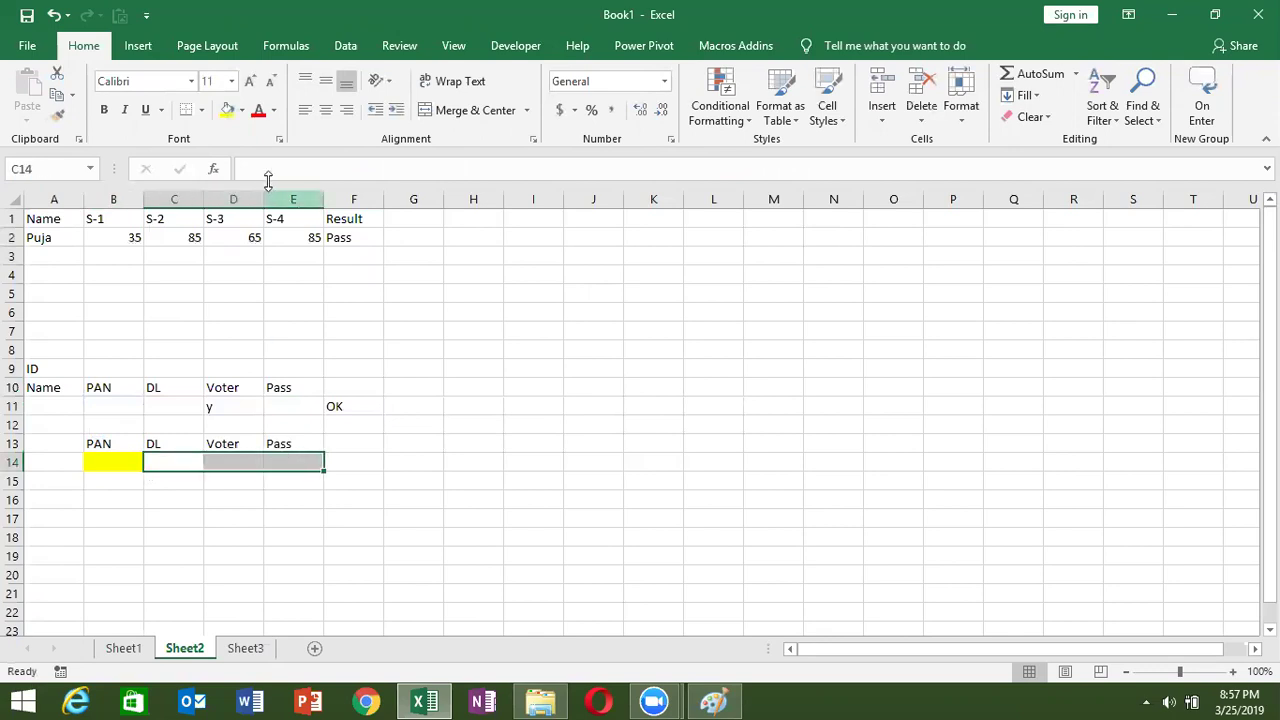
pyautogui.click(241, 110)
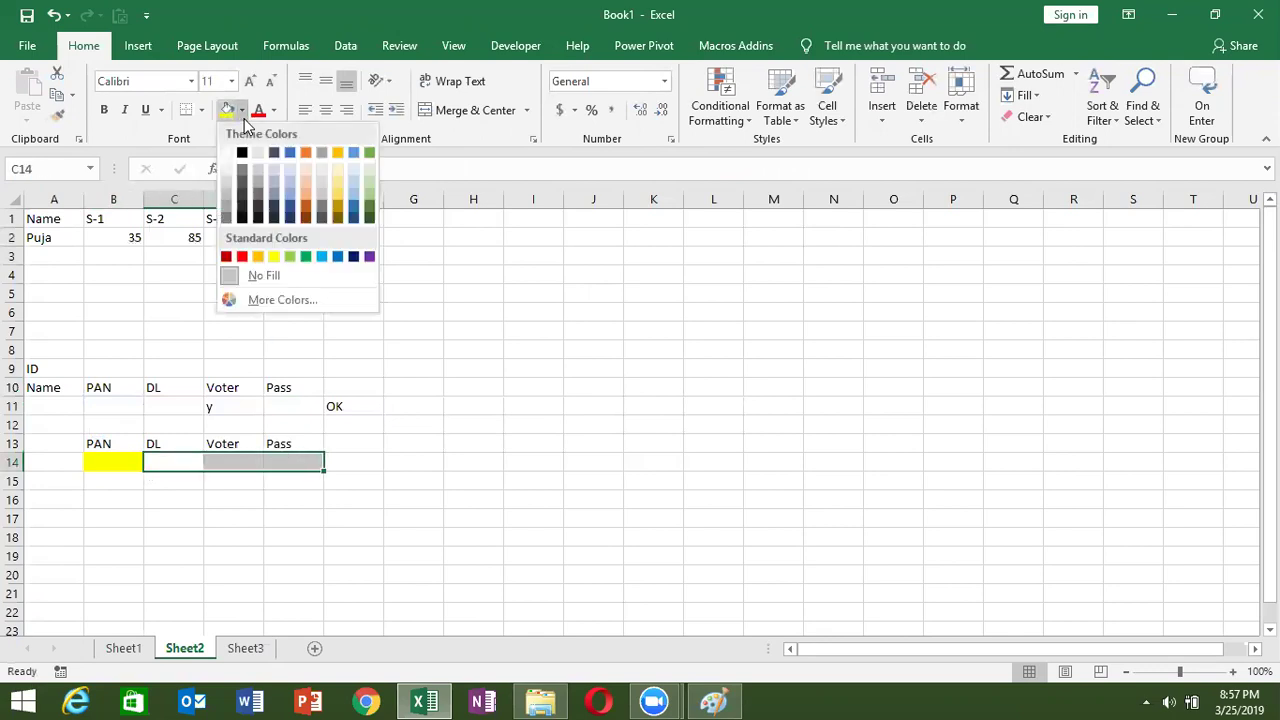
pyautogui.click(306, 258)
# Begin F14's formula as =IF(B14="y",IF(.
pyautogui.click(343, 462)
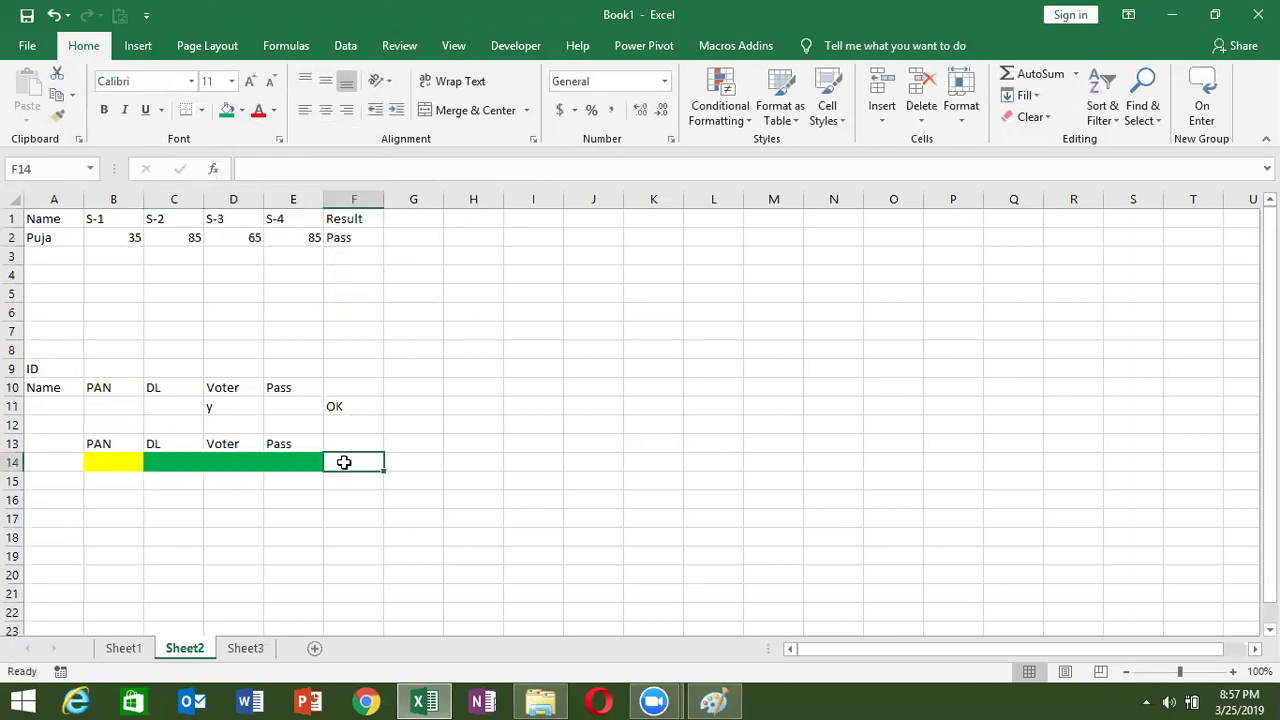
pyautogui.write('=IF(')
pyautogui.click(118, 460)
pyautogui.write('="y",IF(')
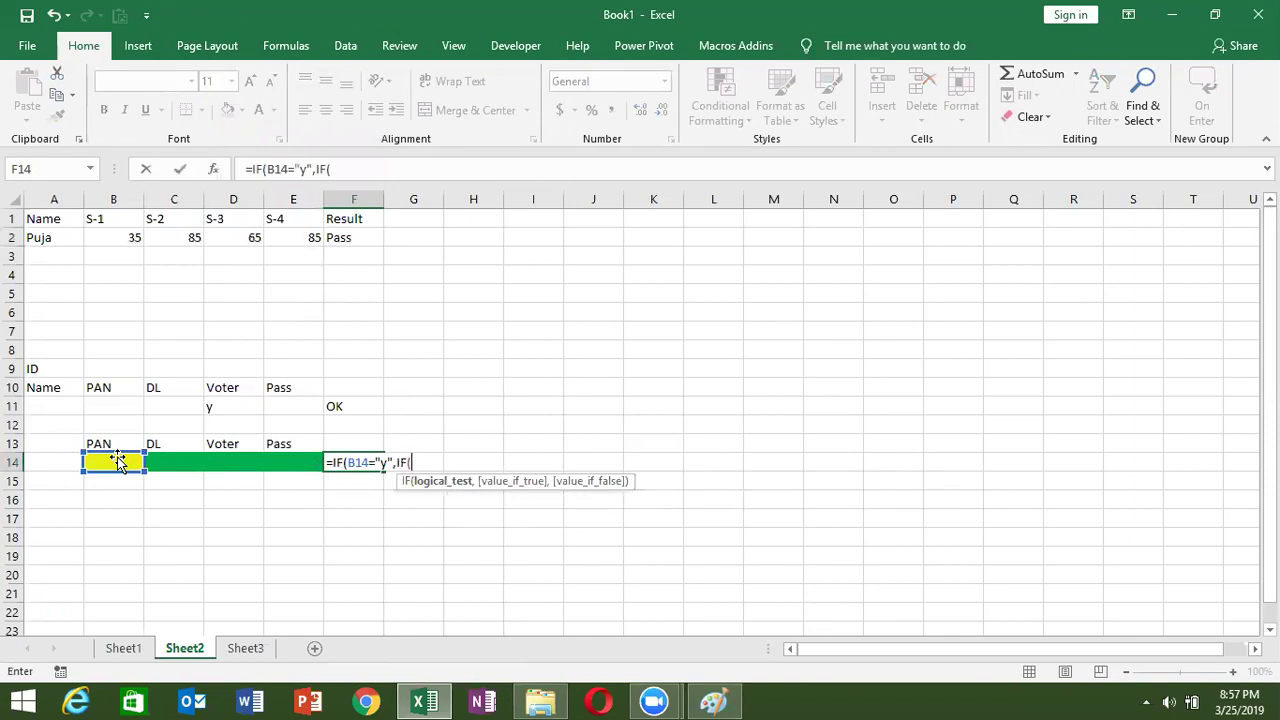
# Add C14, D14 and E14 "y" tests returning "OK" to F14's formula, with "Pending" fallbacks.
pyautogui.click(150, 459)
pyautogui.write('="y"')
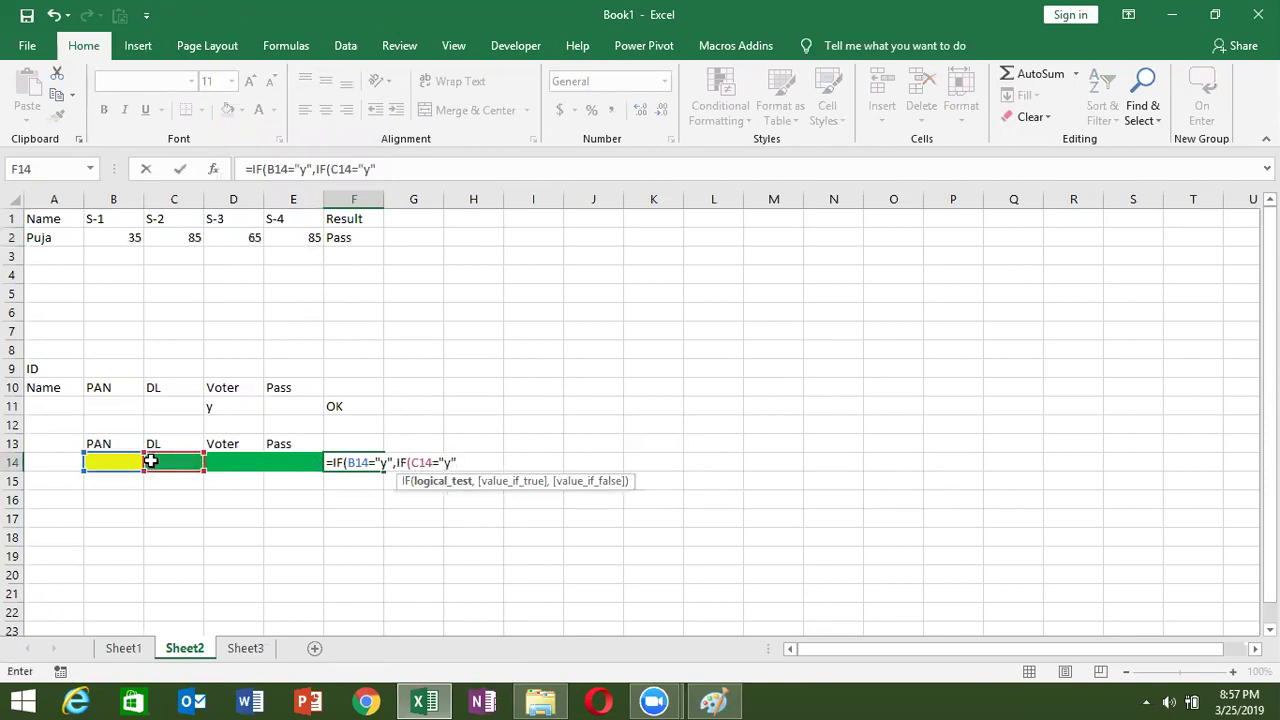
pyautogui.write(',"OK",IF(')
pyautogui.click(208, 461)
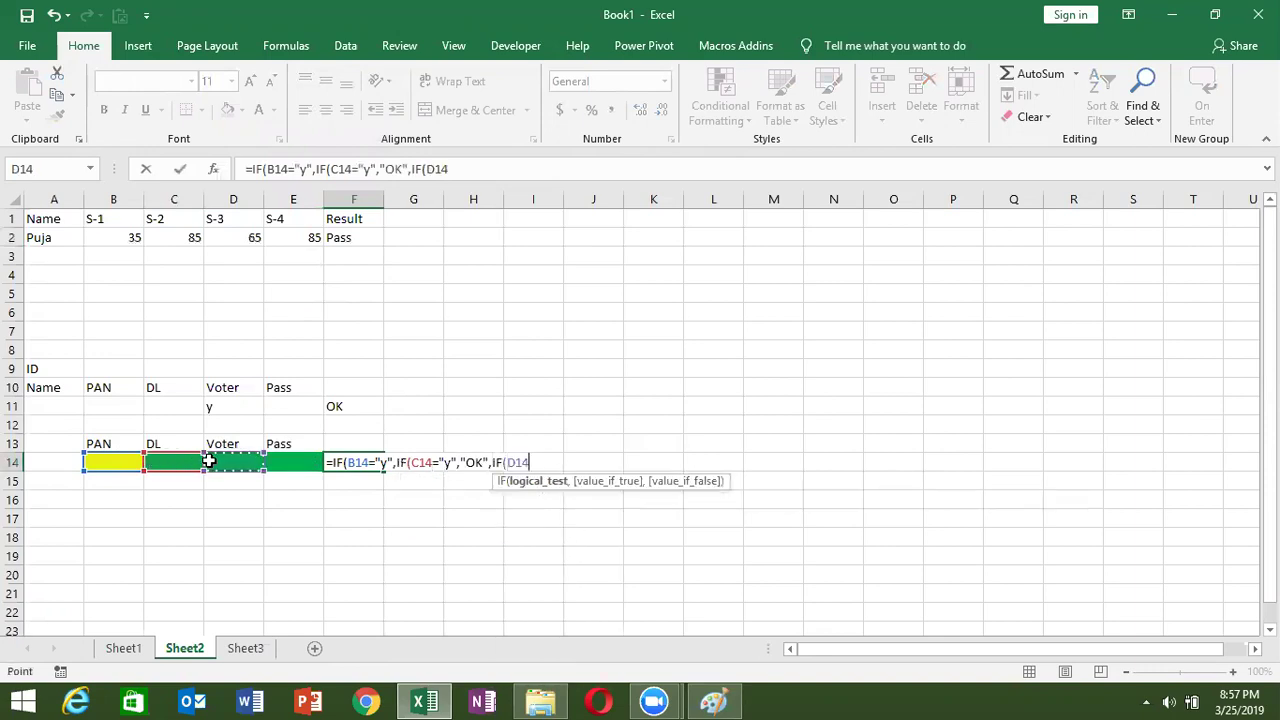
pyautogui.write('="y"')
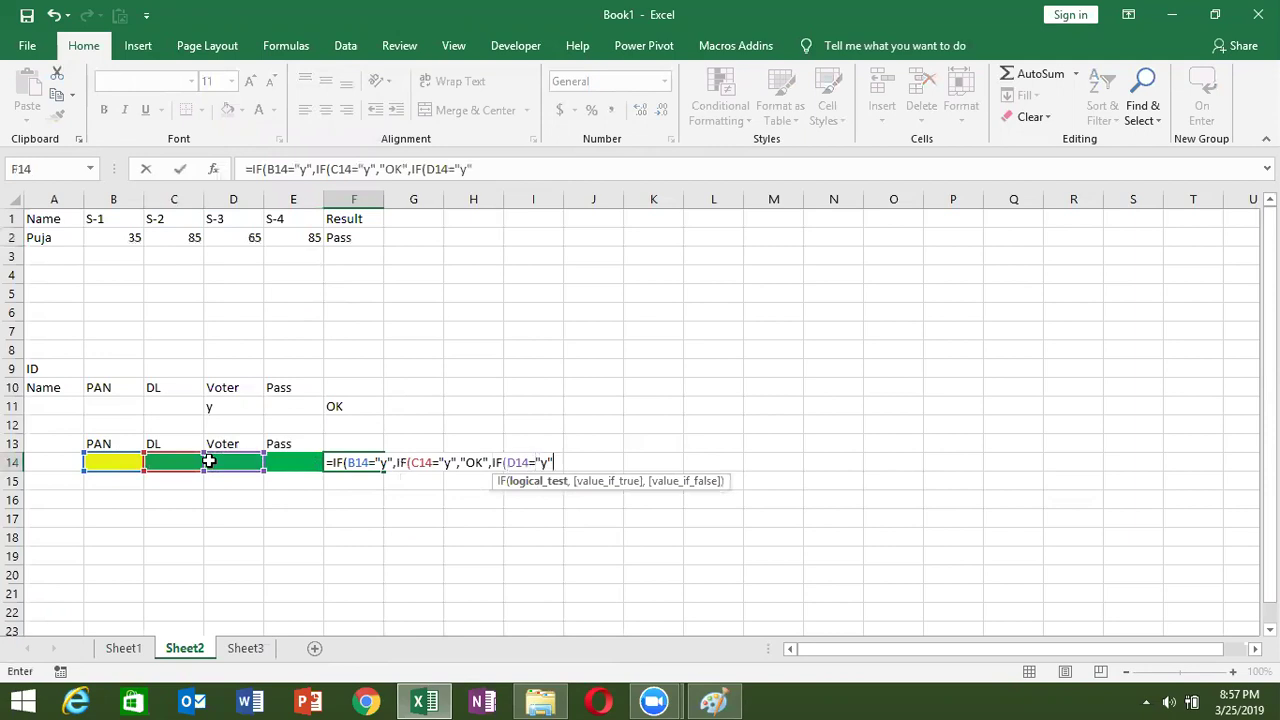
pyautogui.write(',"OK",IF(')
pyautogui.click(279, 466)
pyautogui.write('="y","OK"')
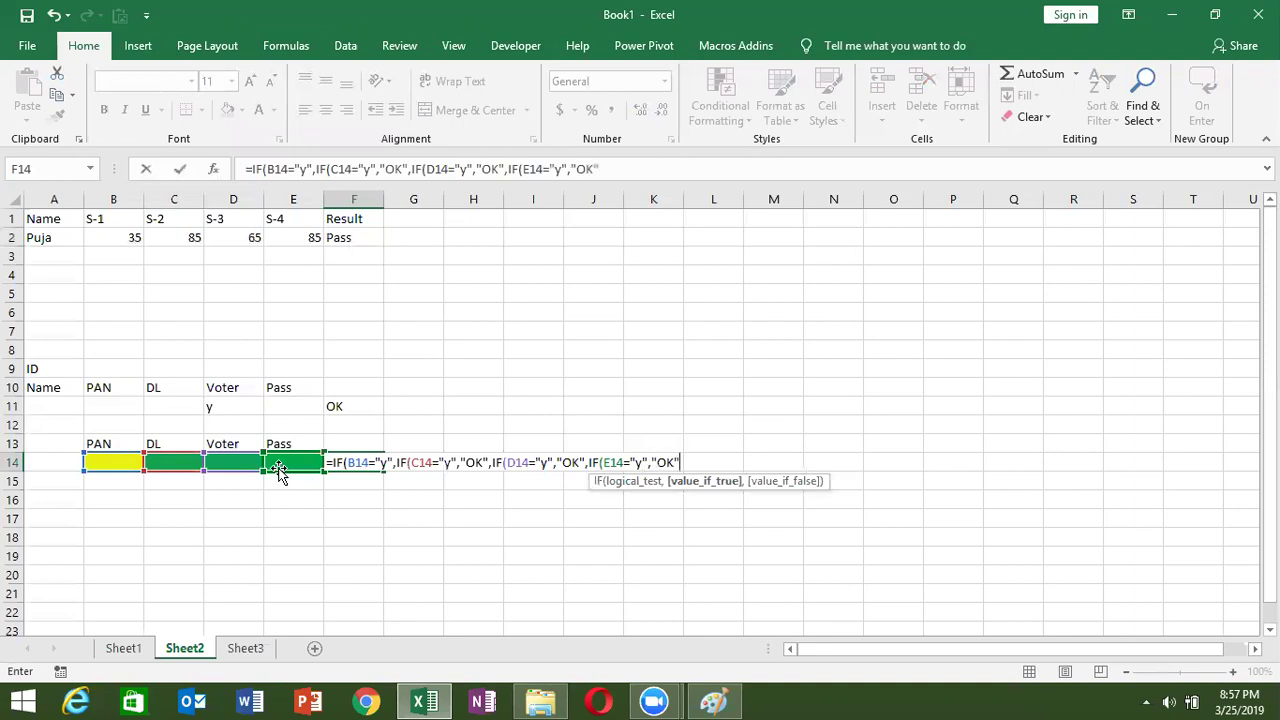
pyautogui.write(',"Penindi')
pyautogui.press('BackSpace')
pyautogui.press('BackSpace')
pyautogui.press('BackSpace')
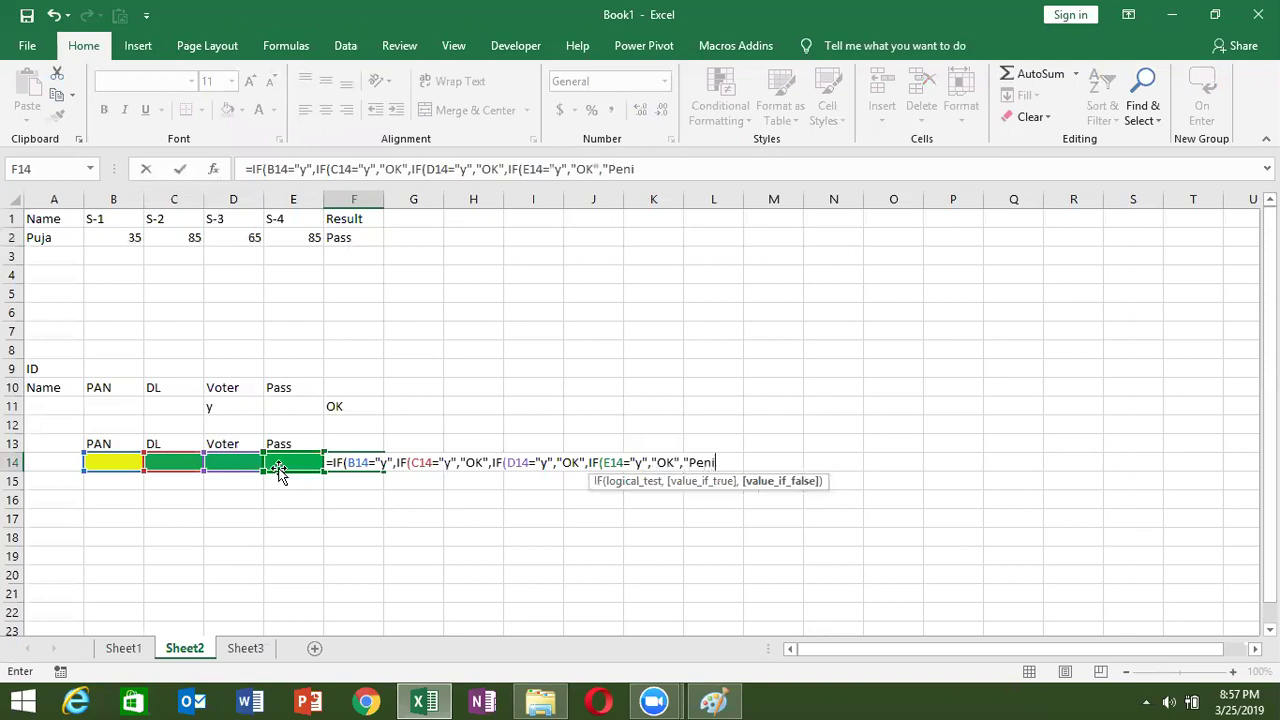
pyautogui.press('BackSpace')
pyautogui.write('ding")')
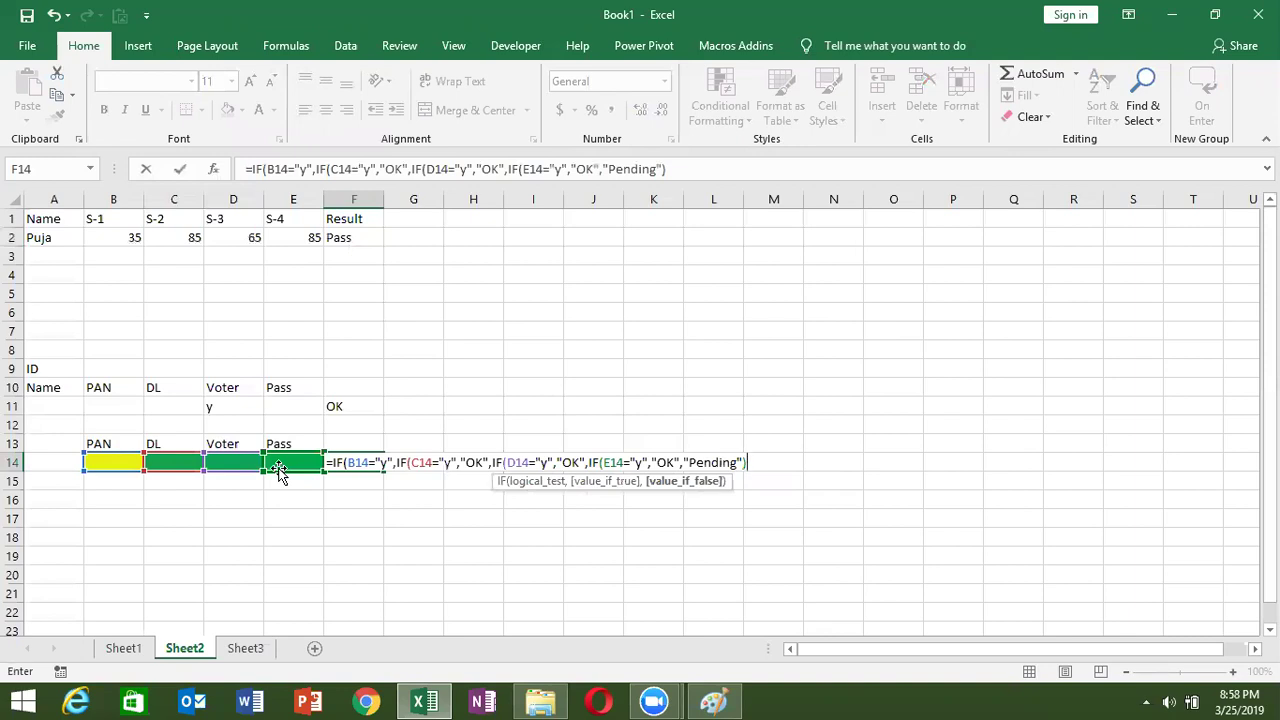
pyautogui.write(',')
pyautogui.press('BackSpace')
pyautogui.write(')')
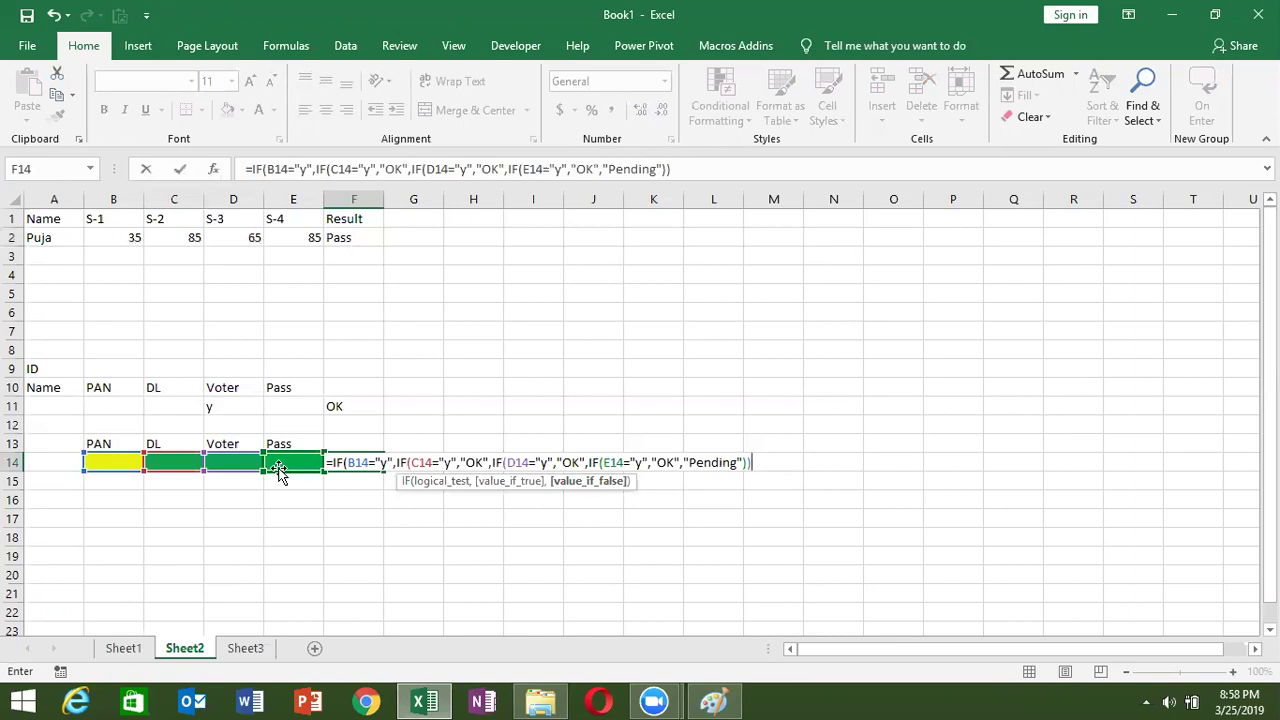
pyautogui.write(')')
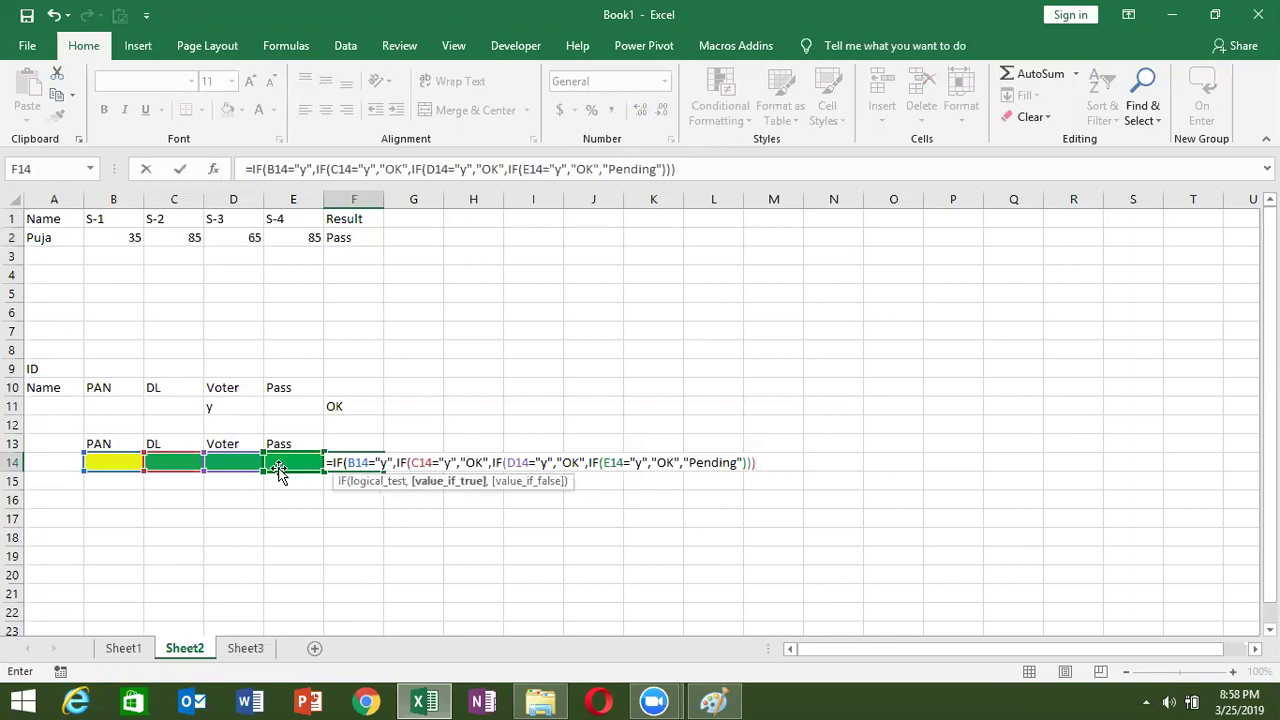
pyautogui.write(',"')
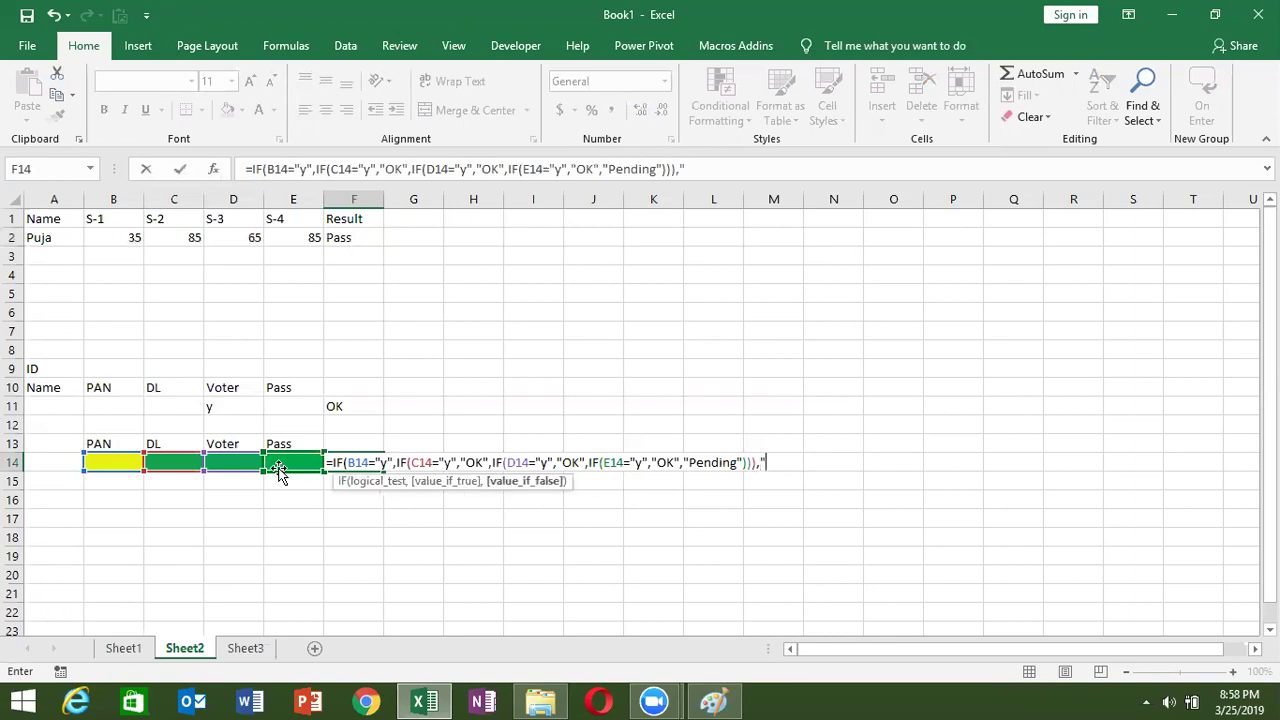
pyautogui.write('Pe')
pyautogui.write('nding')
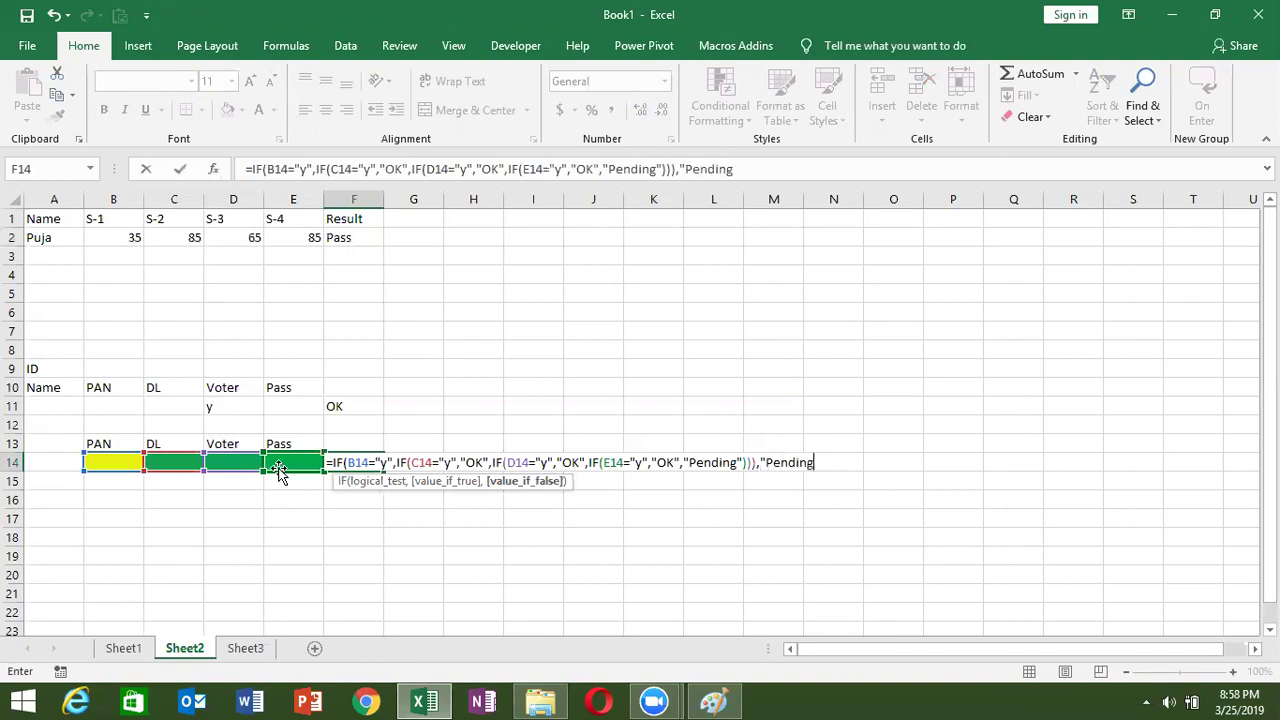
pyautogui.write('")')
# Add the missing quote after Pending in F14's formula and commit it, showing Pending.
pyautogui.moveTo(394, 463); pyautogui.dragTo(757, 462)
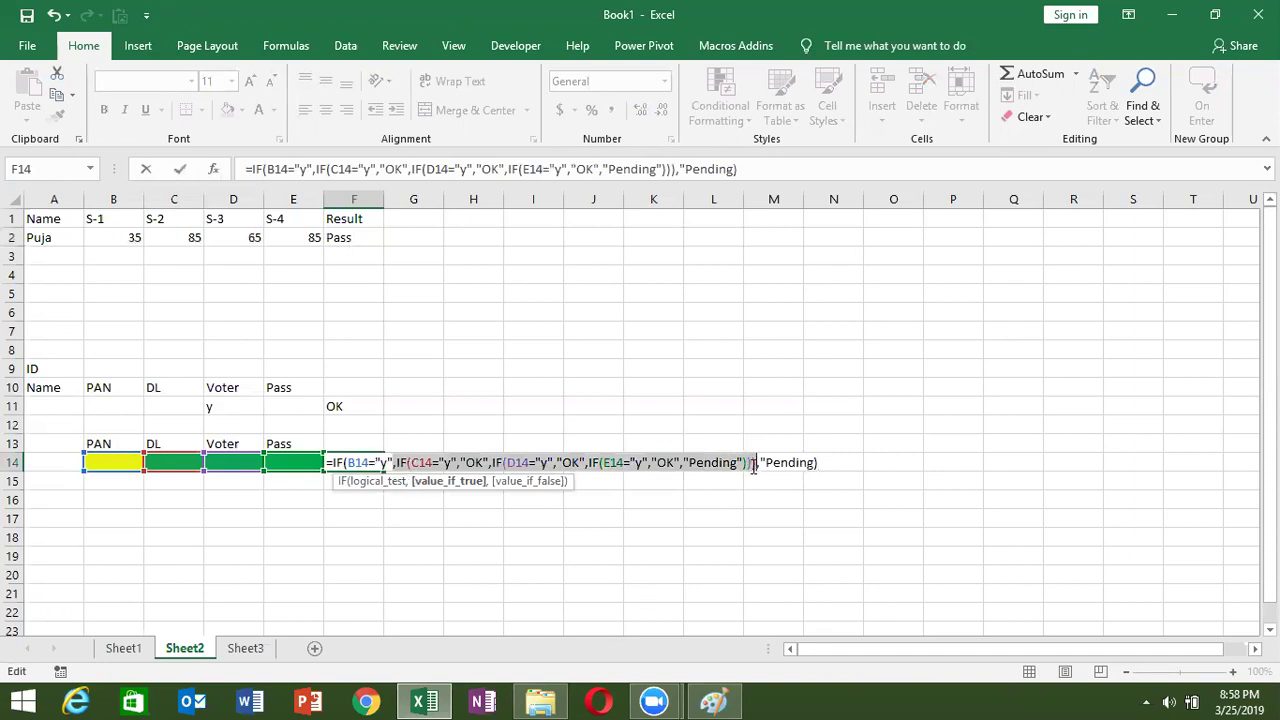
pyautogui.click(814, 463)
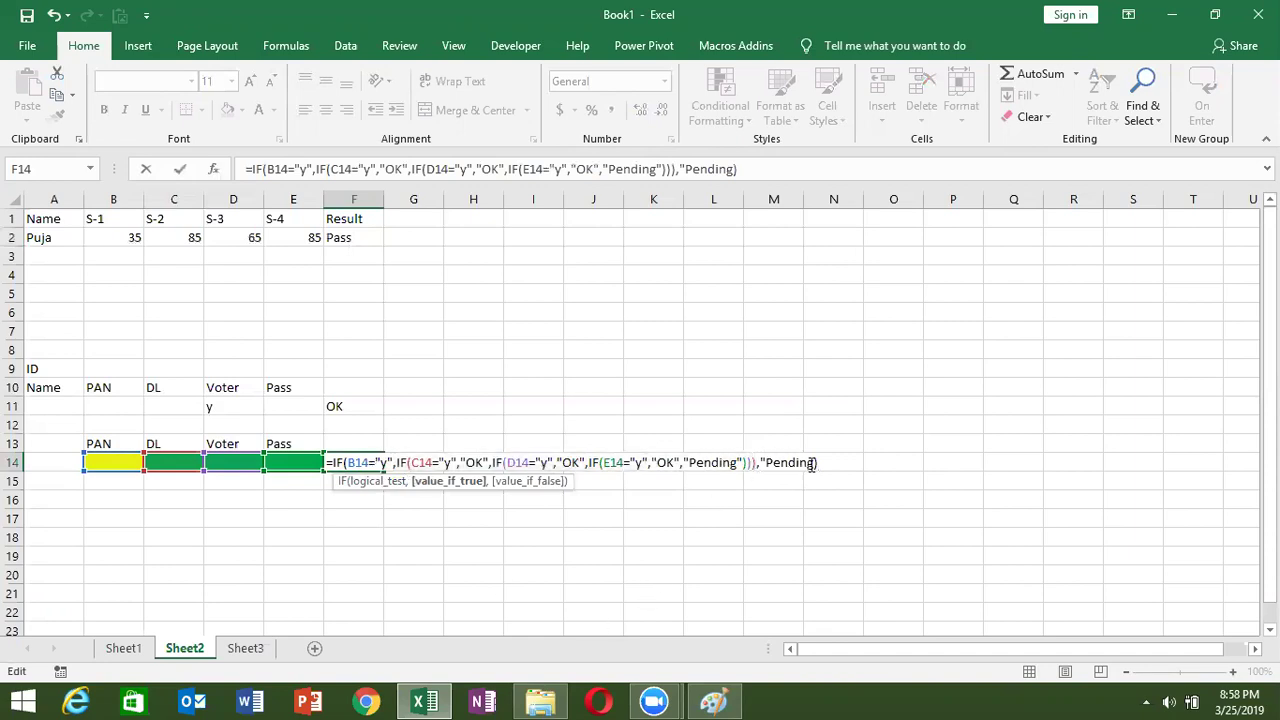
pyautogui.write('"')
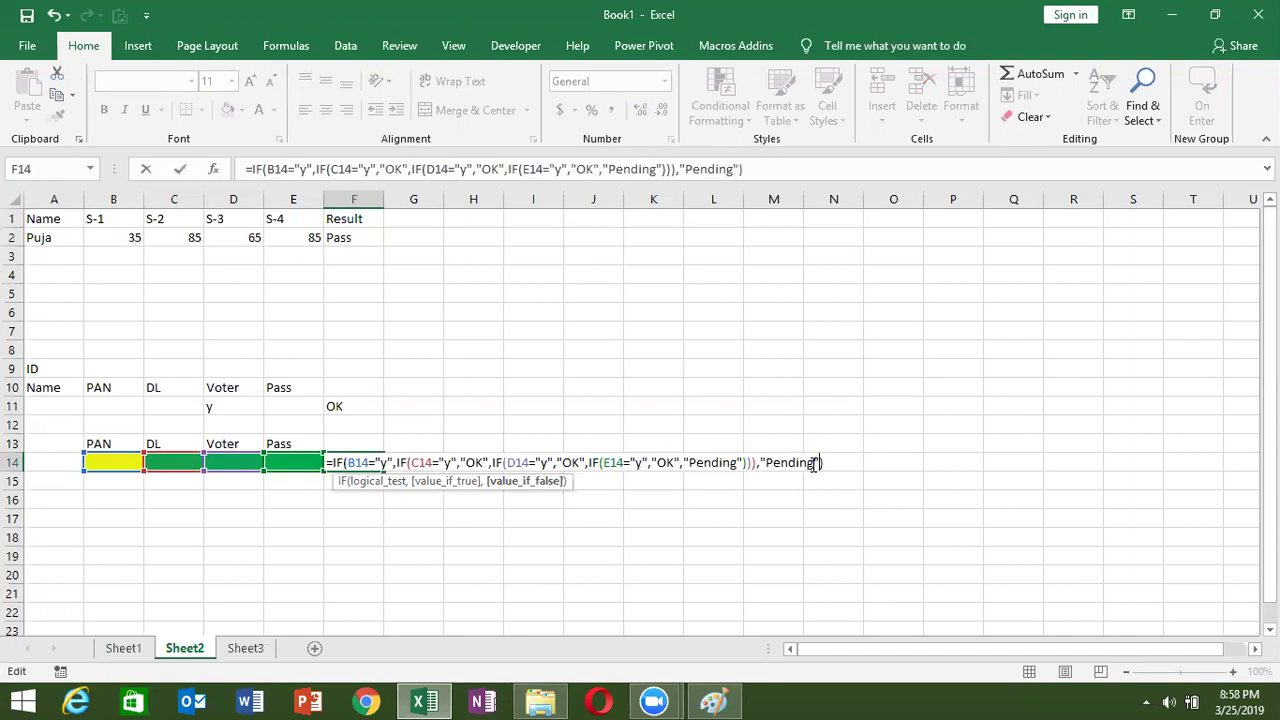
pyautogui.doubleClick(414, 463)
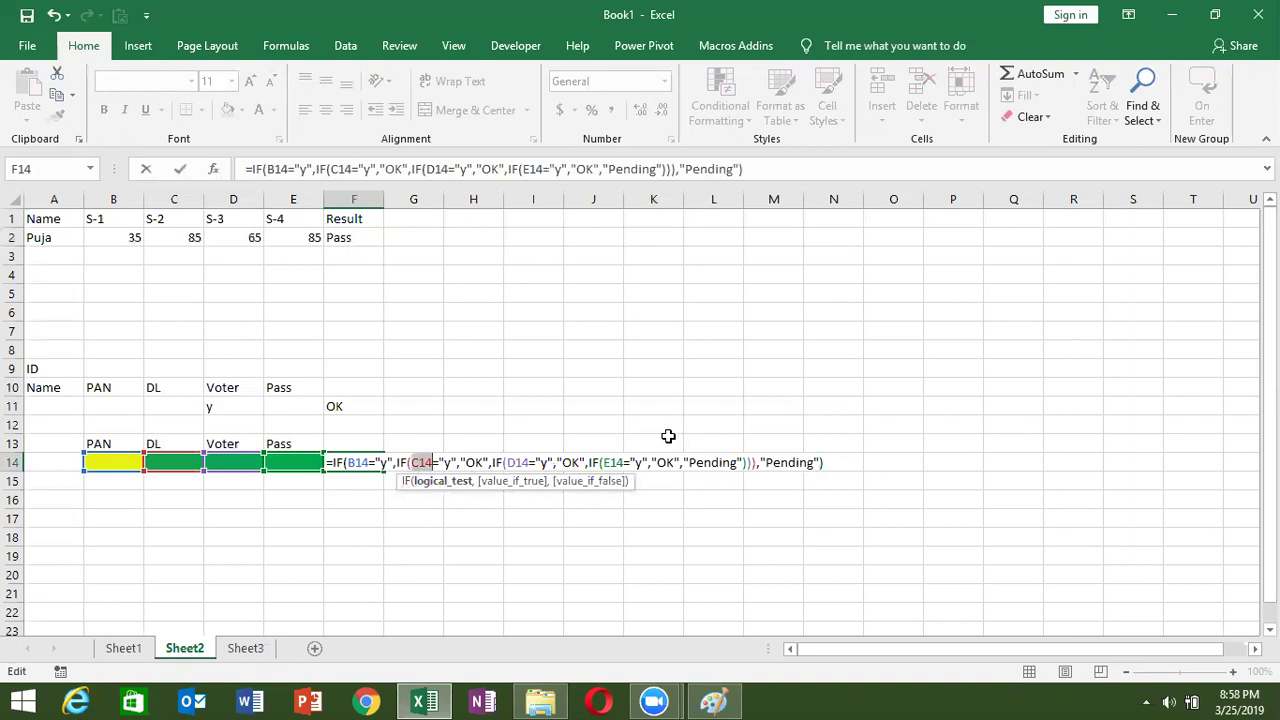
pyautogui.press('Return')
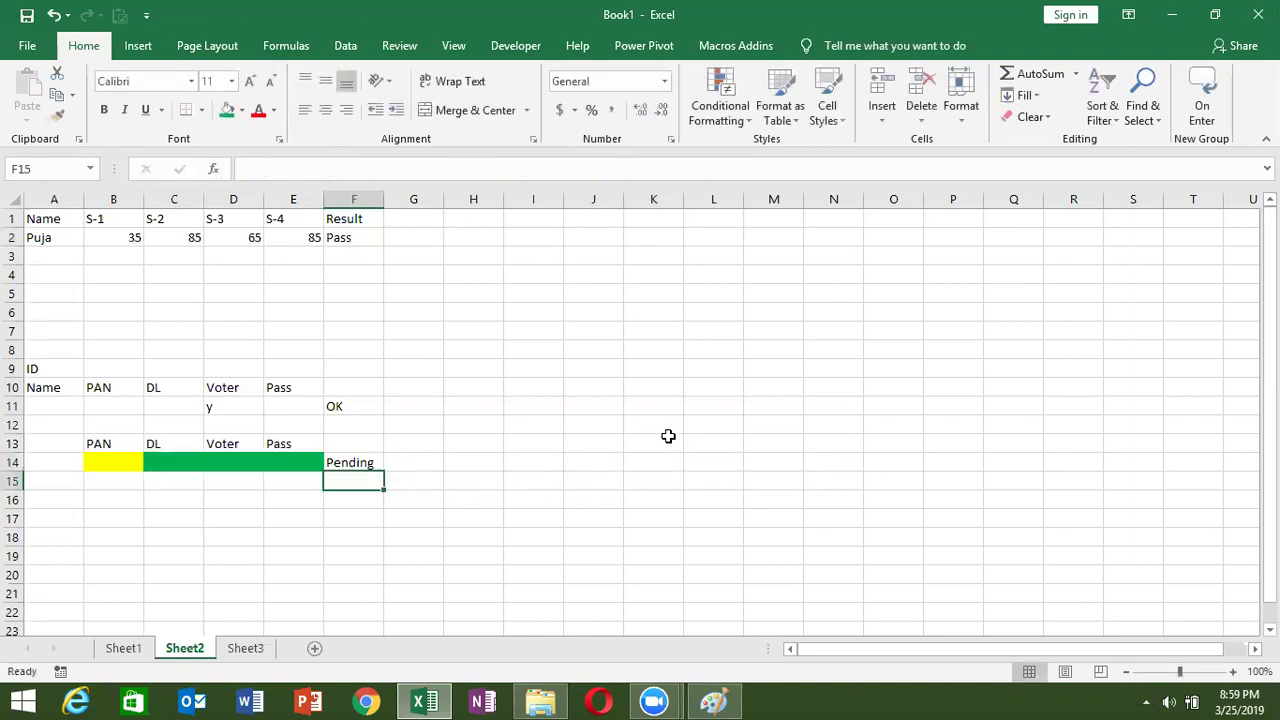
pyautogui.press('Up')
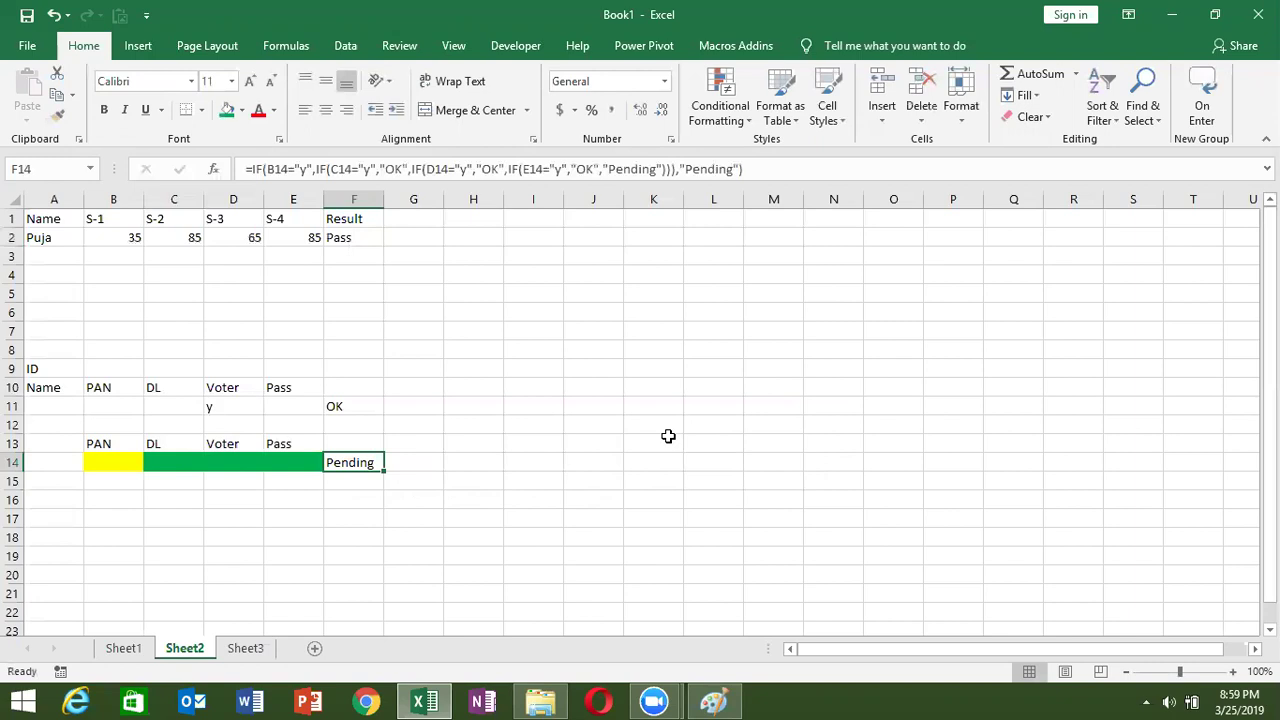
# Save the workbook to the Desktop as NIF.
pyautogui.click(27, 16)
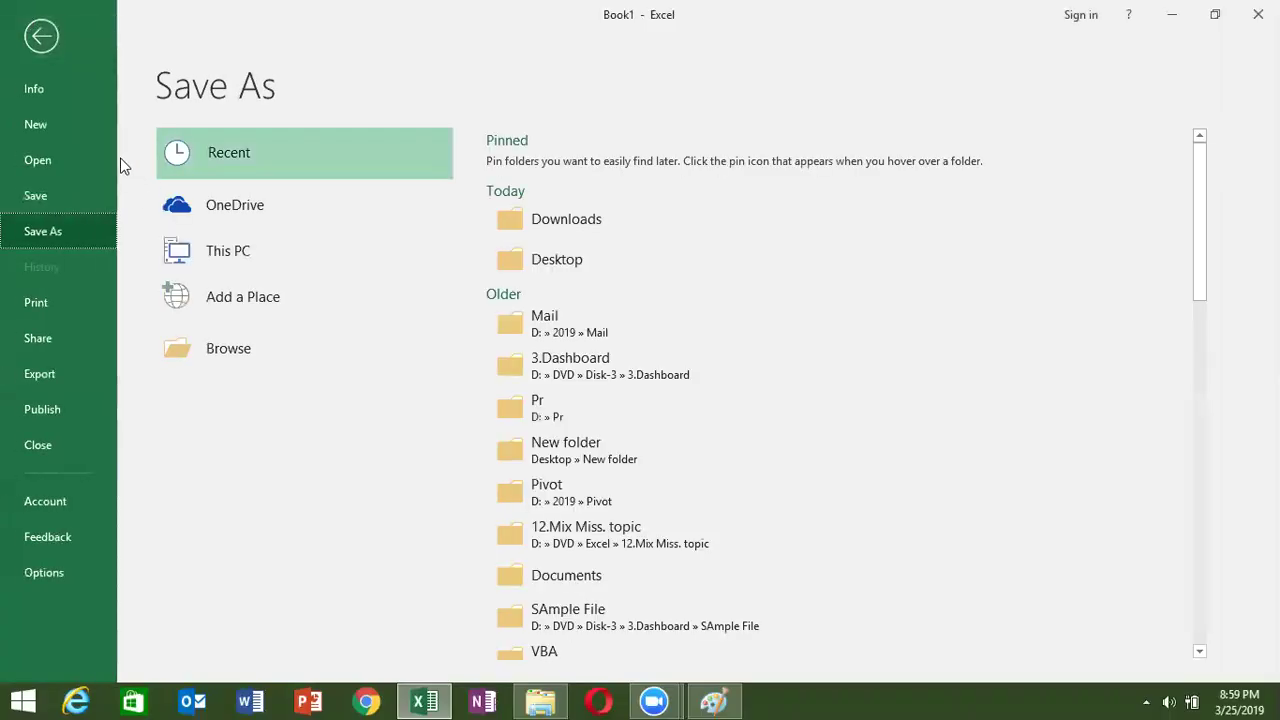
pyautogui.click(193, 347)
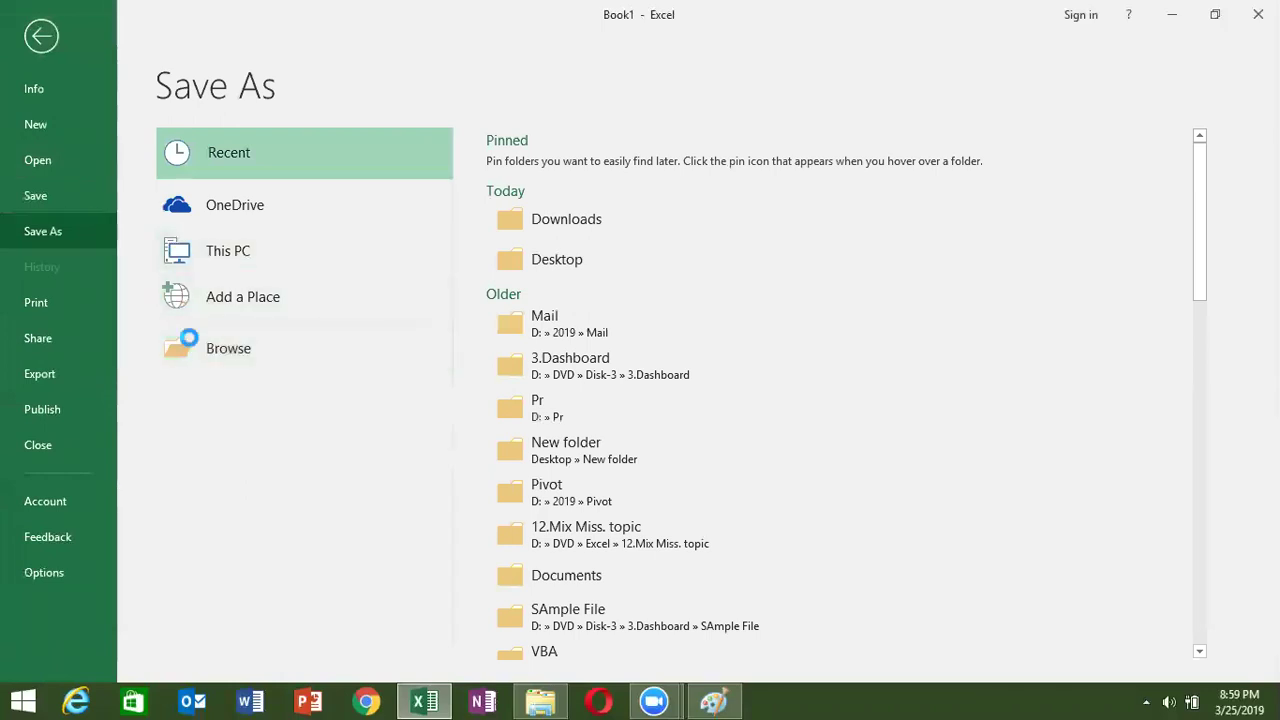
pyautogui.click(80, 104)
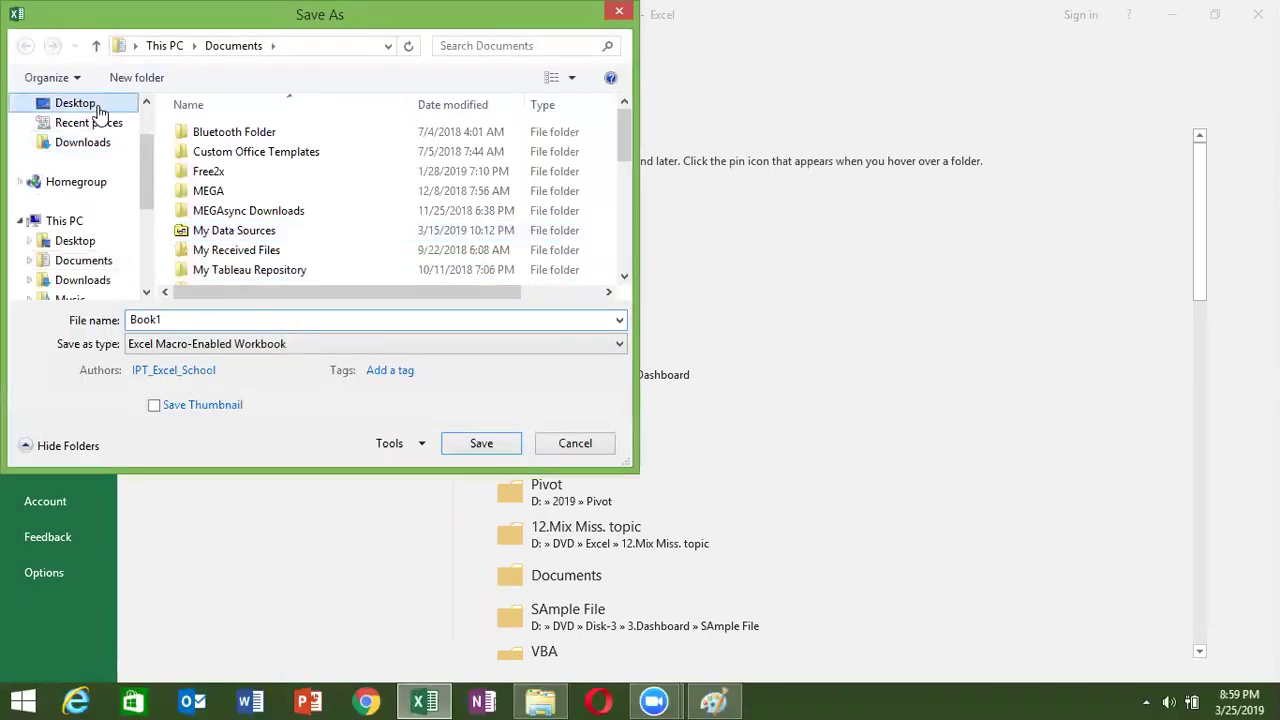
pyautogui.doubleClick(187, 323)
pyautogui.write('if')
pyautogui.press('BackSpace')
pyautogui.press('BackSpace')
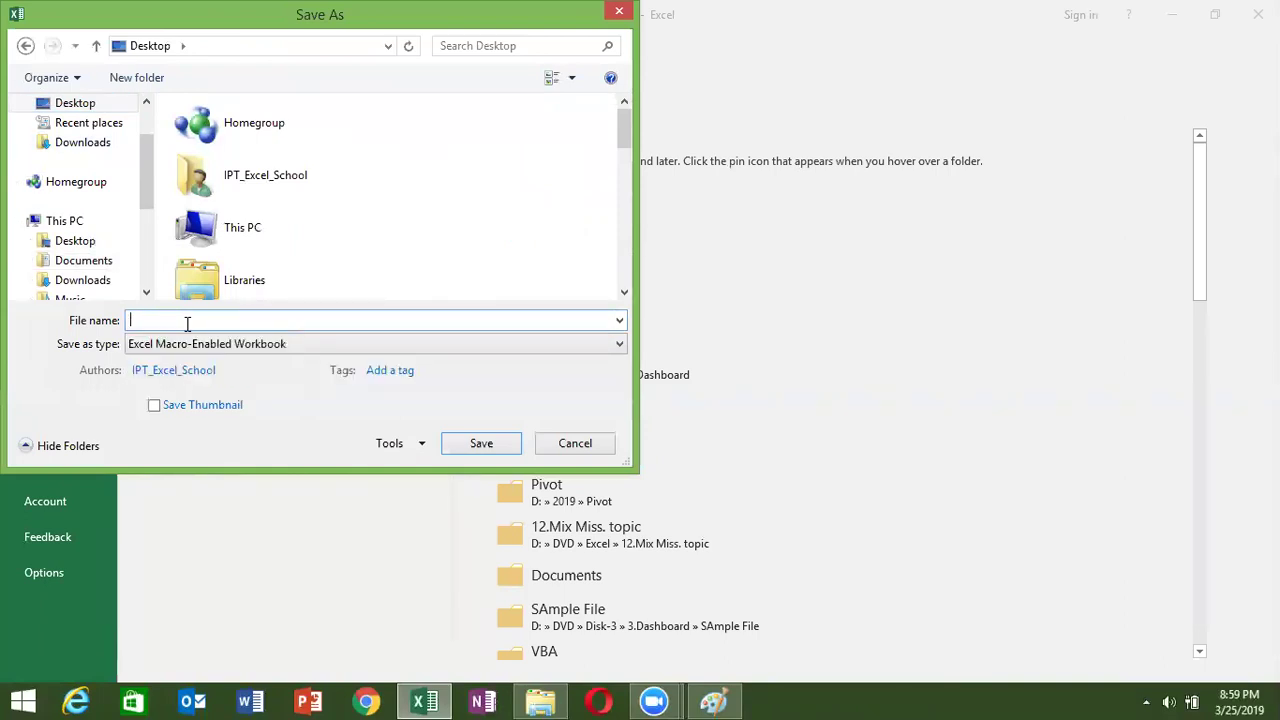
pyautogui.write('NIF')
pyautogui.click(470, 443)
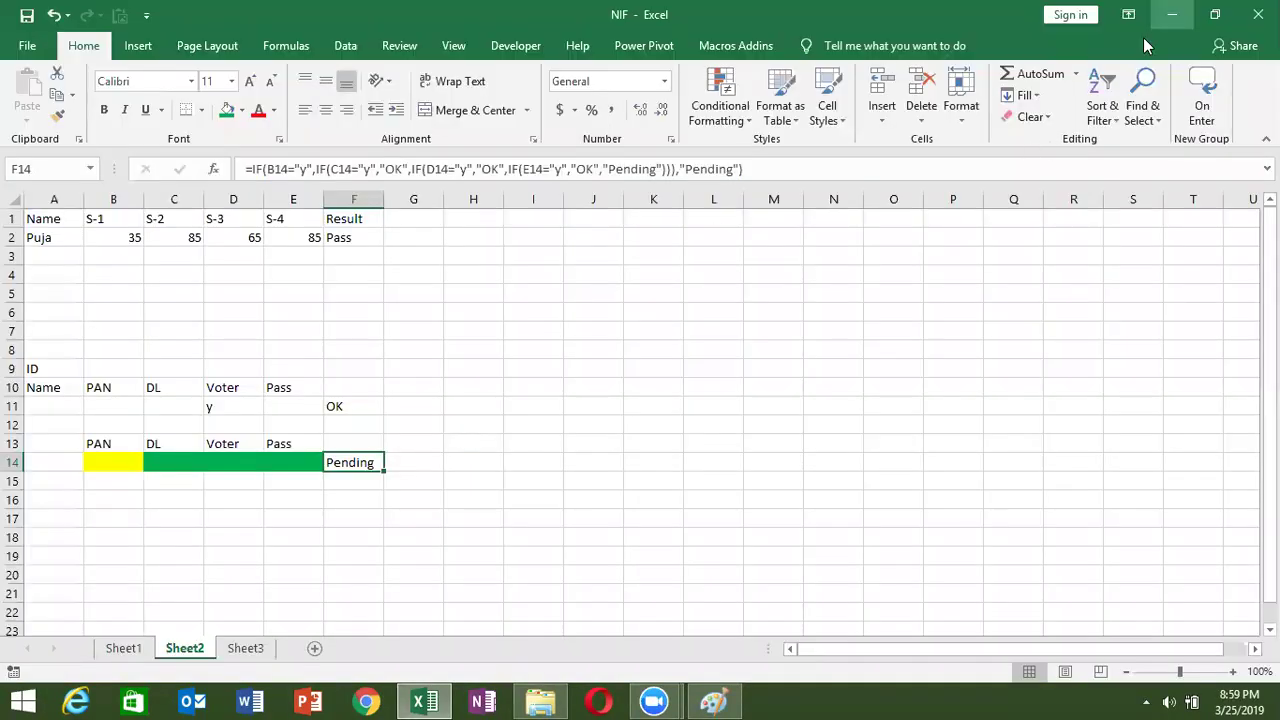
# Close the workbook and Excel, then launch Chrome from the taskbar.
pyautogui.hotkey('ctrl', 'w')
pyautogui.hotkey('alt', 'F4')
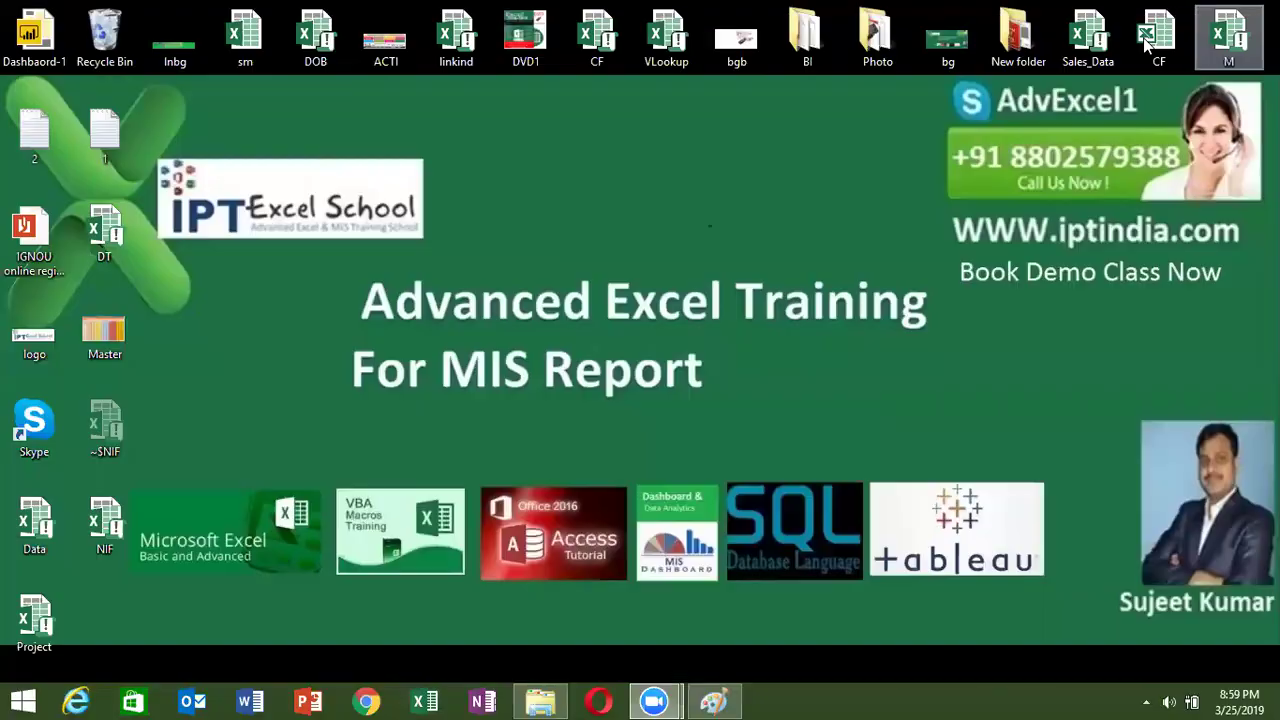
pyautogui.click(365, 700)
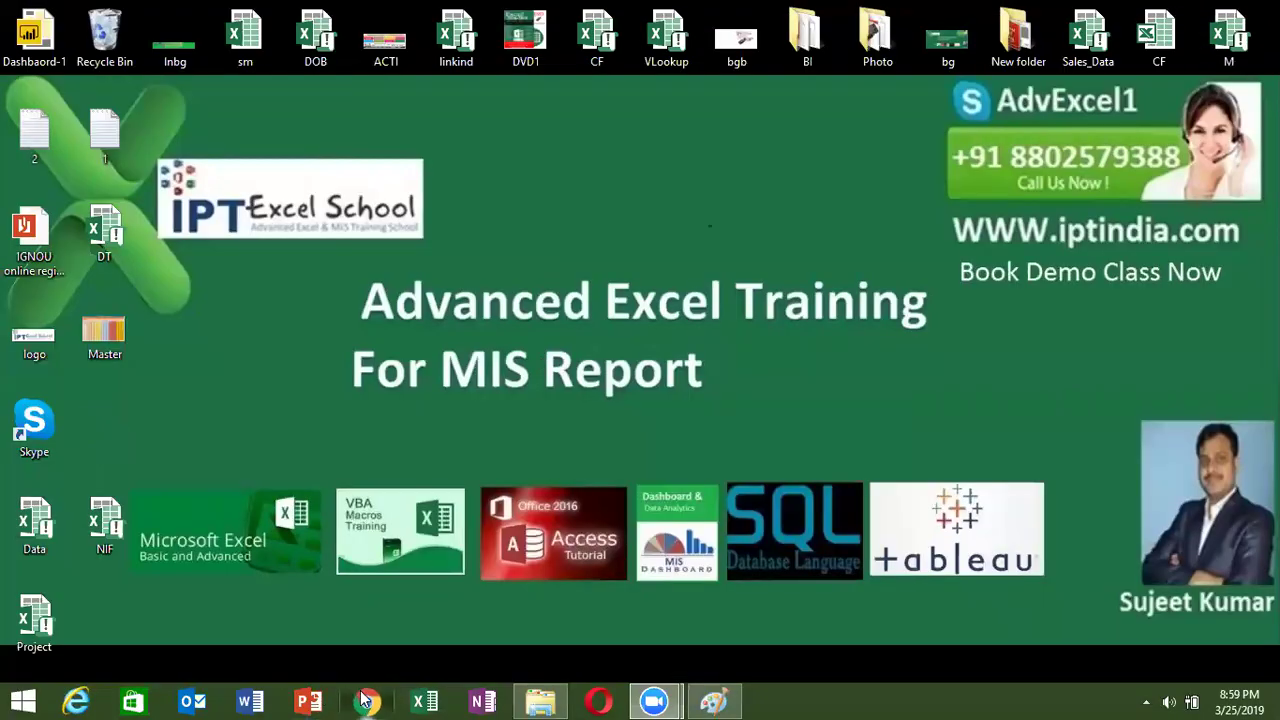